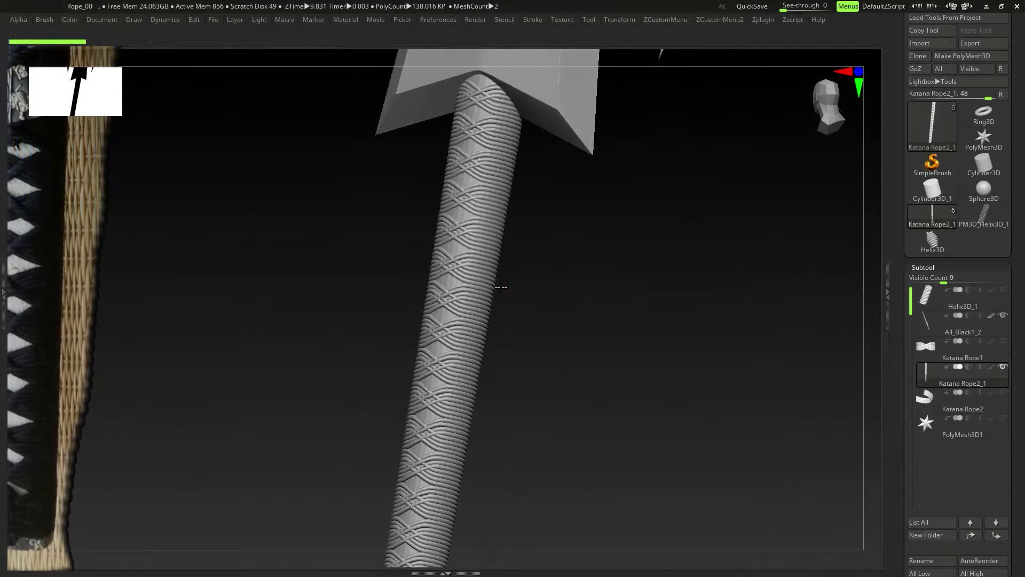
- Switch the active tool to the Ring3D primitive and examine the ring's default shape
drag(501, 287, 450, 300)
drag(1021, 241, 1024, 273)
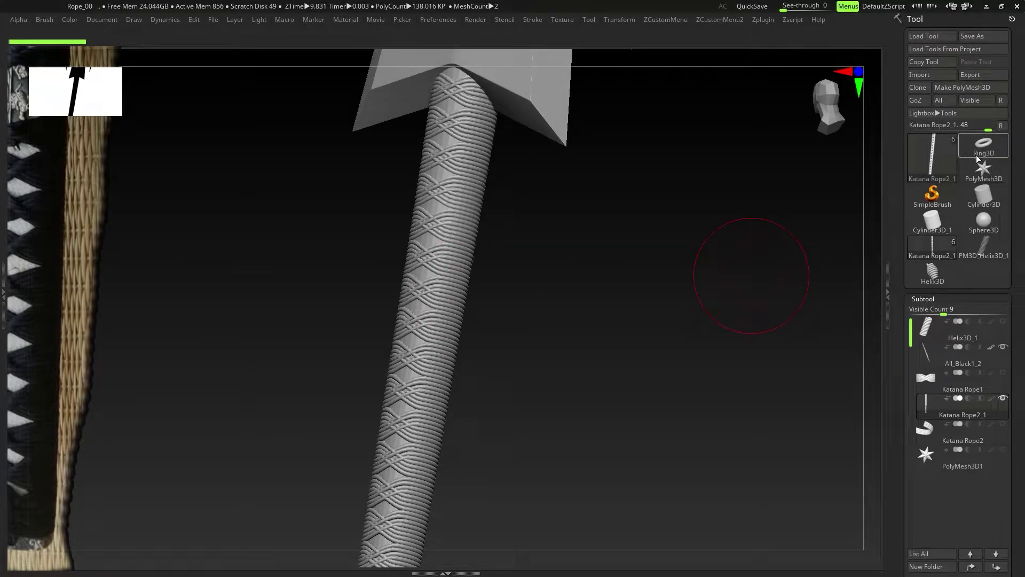
mouse_move(986, 197)
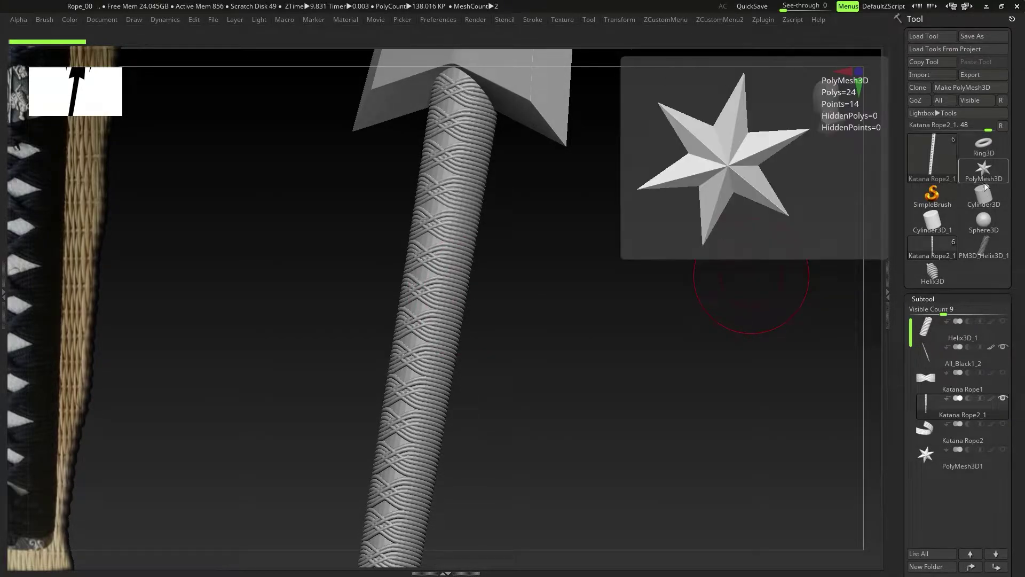
click(978, 147)
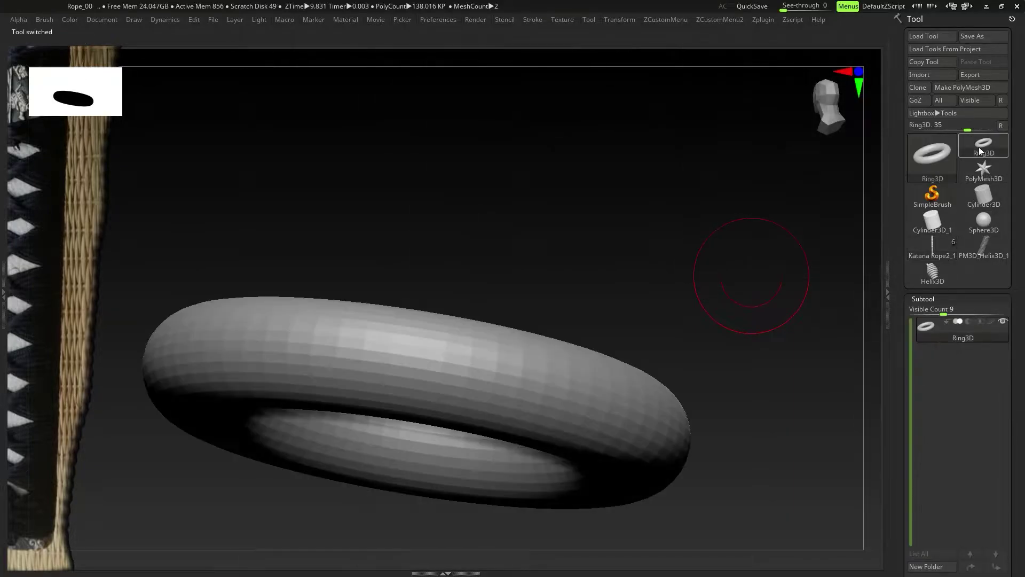
click(981, 145)
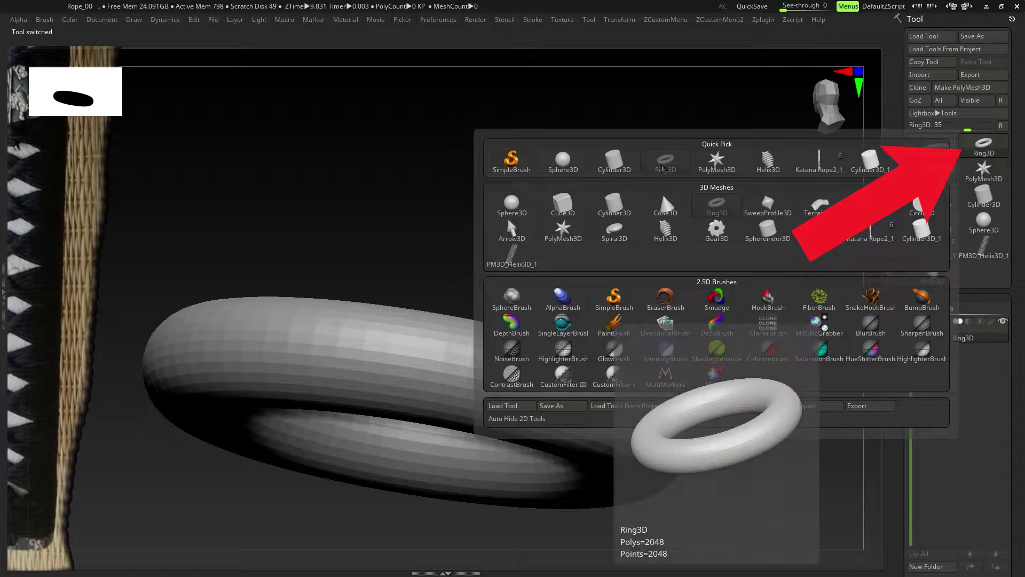
click(985, 196)
click(986, 204)
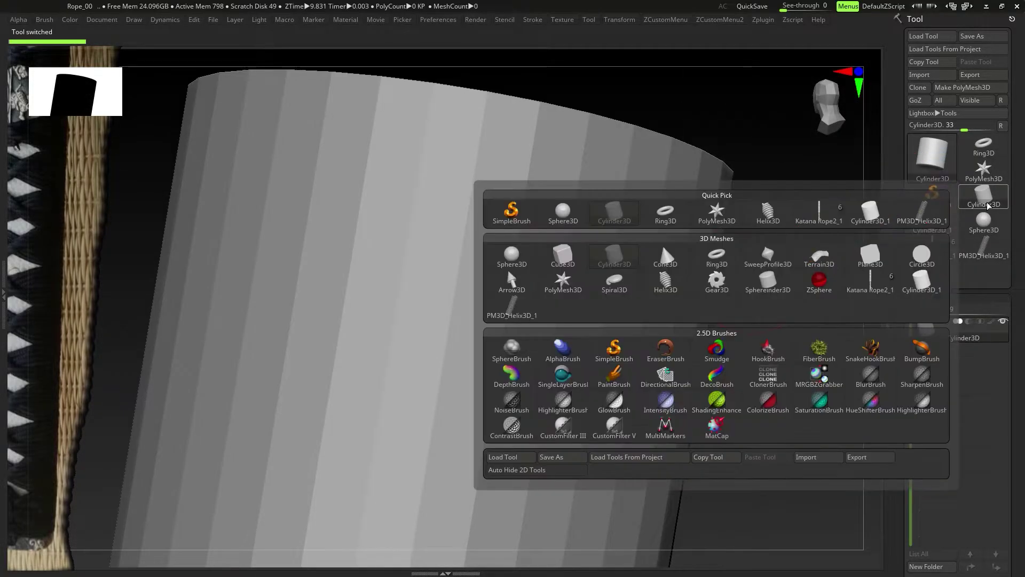
click(966, 204)
click(665, 210)
right_drag(567, 359, 592, 408)
drag(1023, 403, 1017, 252)
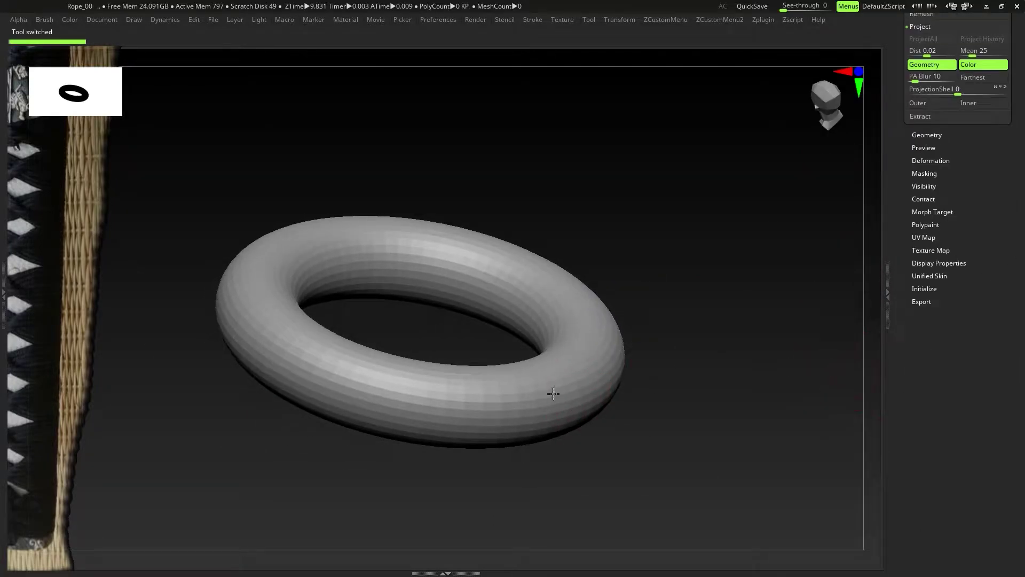
drag(1023, 184, 1019, 369)
- Return to the sword tool and make its All_Black1_2 blade subtool active
click(931, 246)
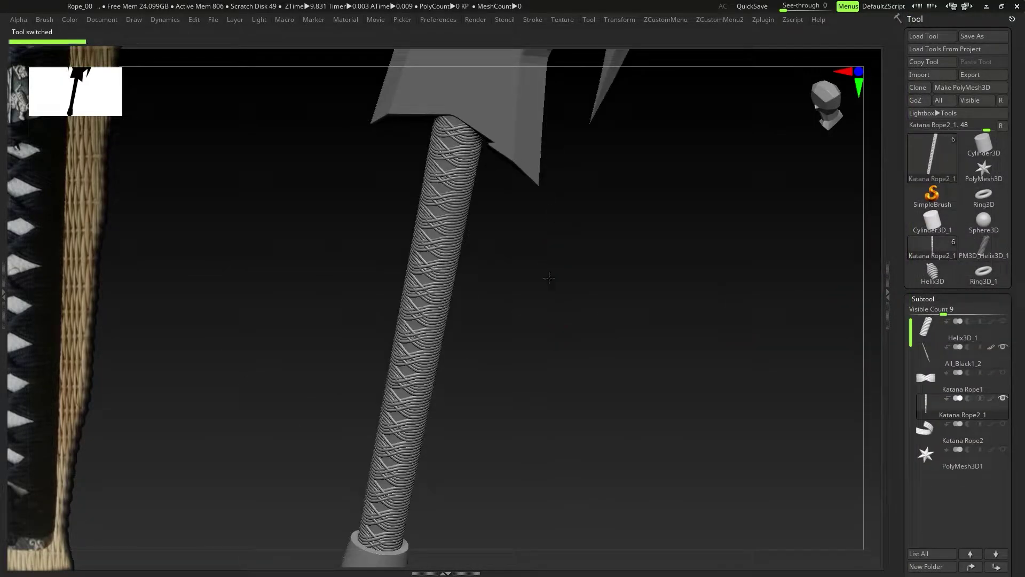
alt+right_drag(549, 278, 558, 396)
alt+click(524, 183)
right_drag(524, 183, 458, 302)
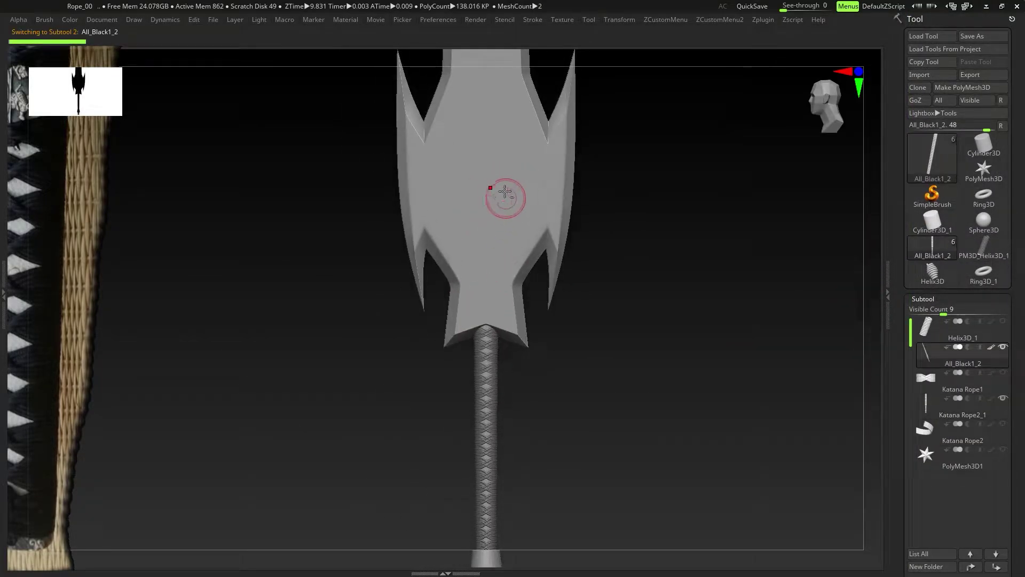
alt+right_drag(505, 191, 500, 282)
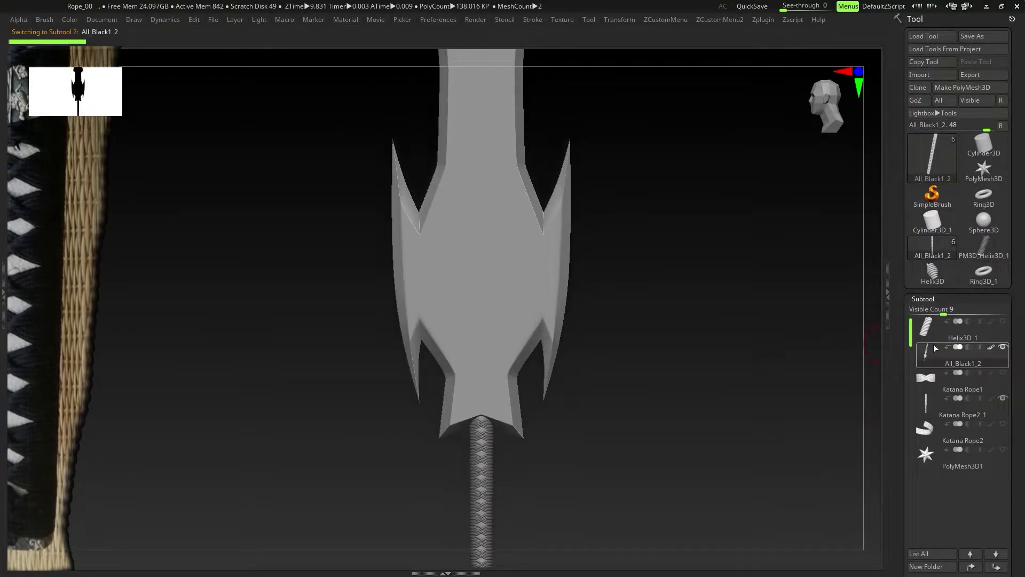
- Make Ring3D the active tool and insert All_Black1_2 into it as a subtool
click(983, 272)
scroll(1018, 335, down, 5)
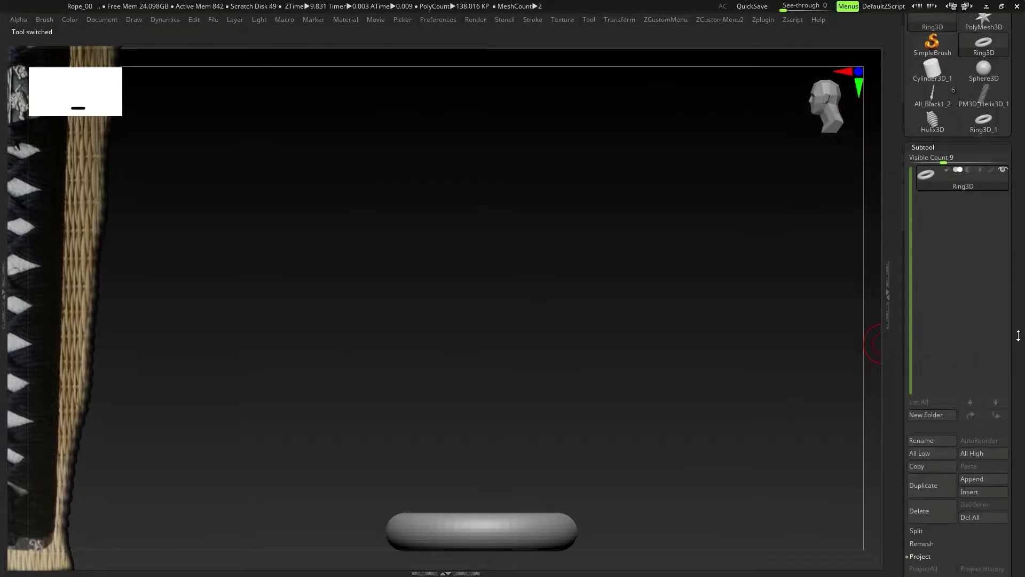
click(989, 495)
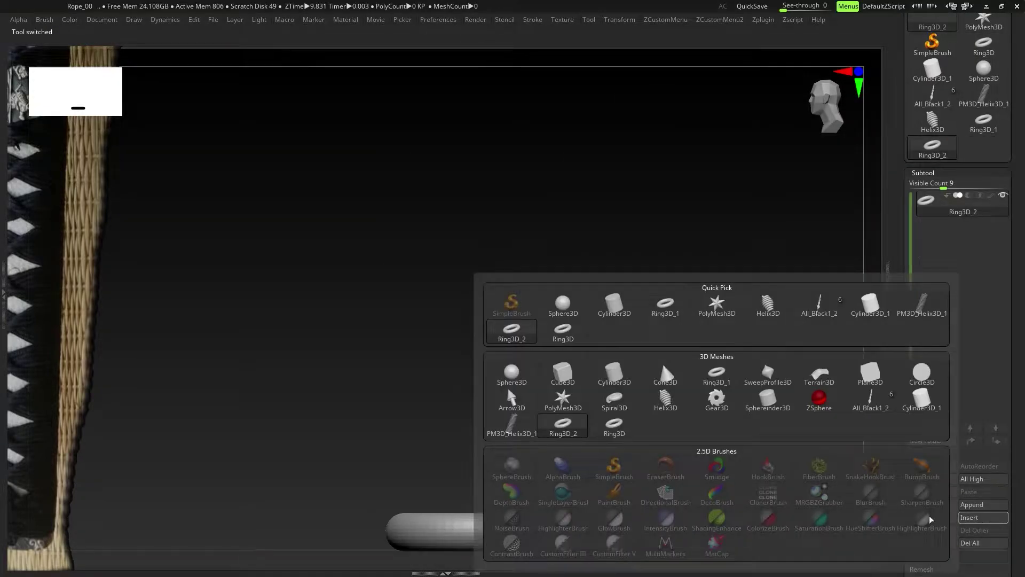
click(827, 312)
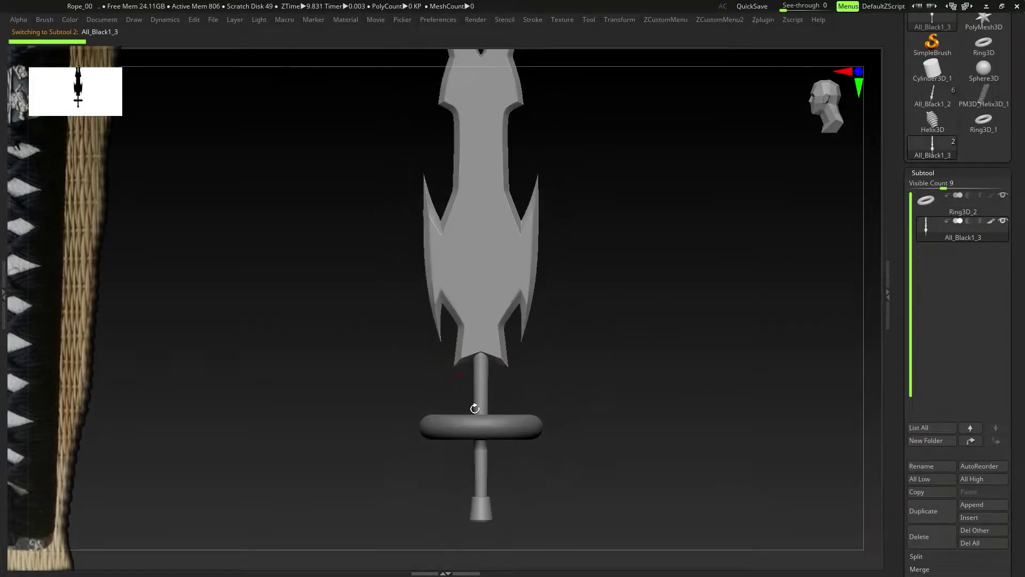
- Select the ring subtool around the handle and show its Initialize settings and wireframe
alt+right_drag(497, 425, 495, 382)
scroll(972, 318, down, 10)
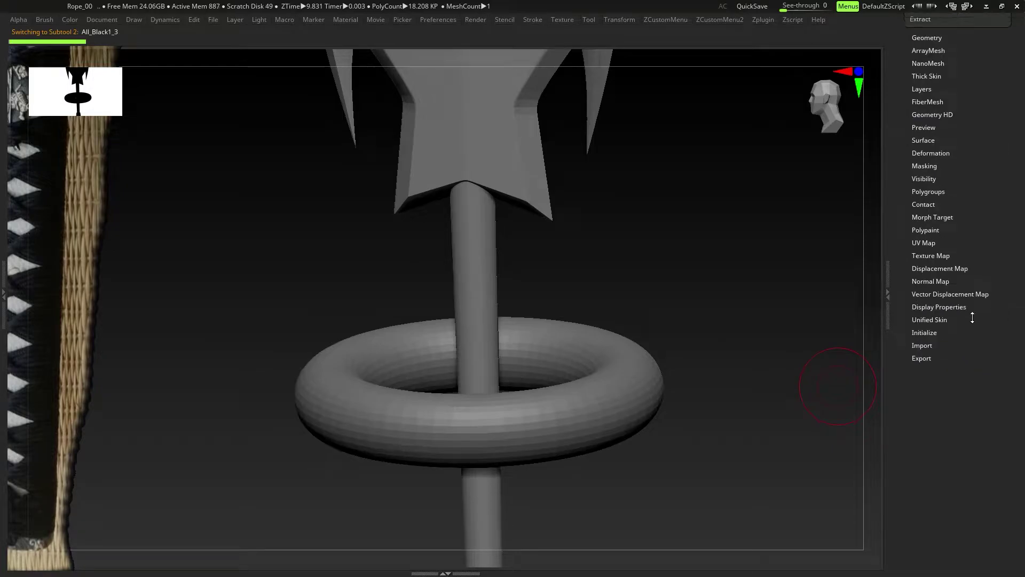
click(929, 332)
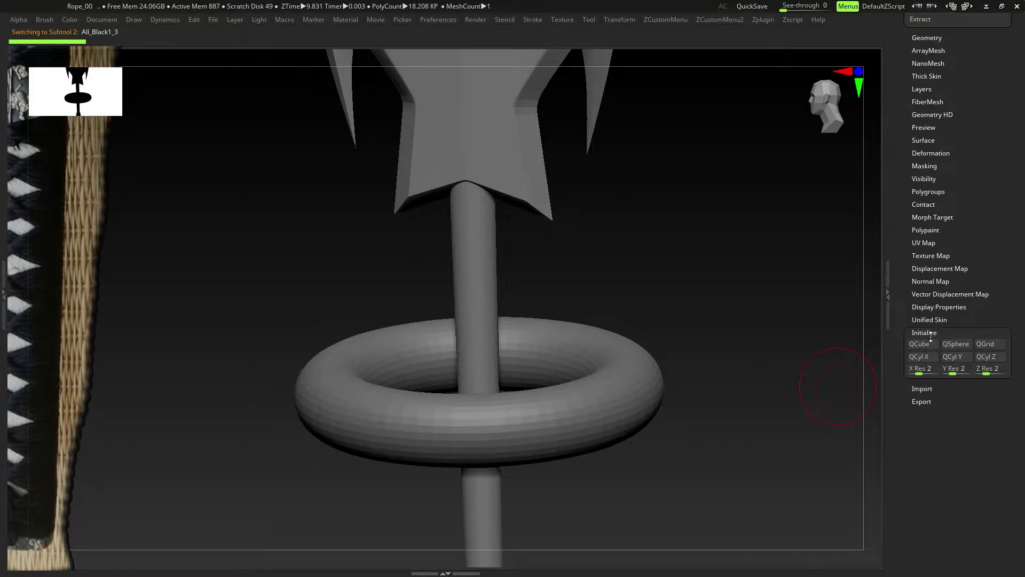
alt+click(614, 377)
scroll(946, 321, up, 5)
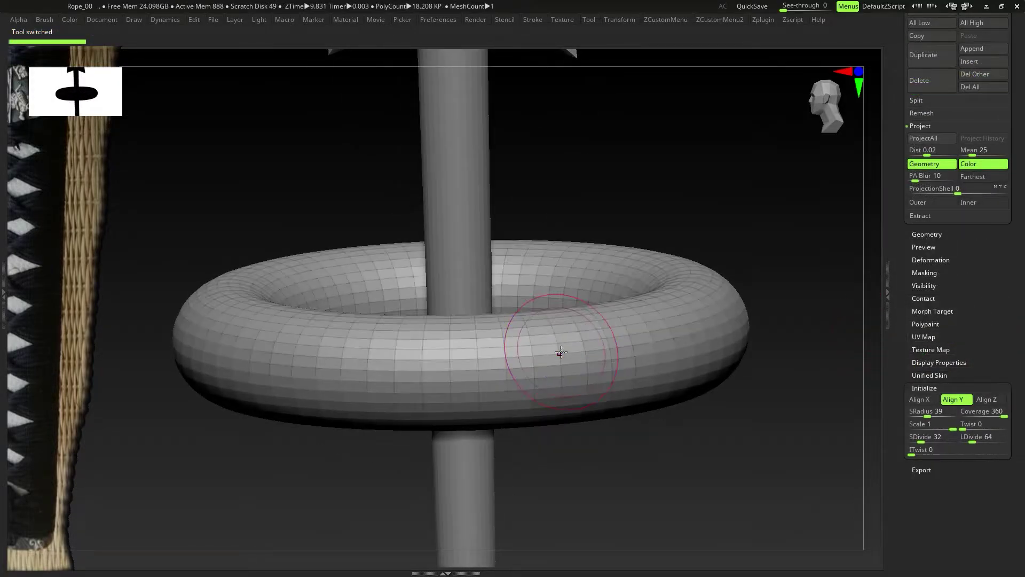
ctrl+right_drag(513, 357, 495, 369)
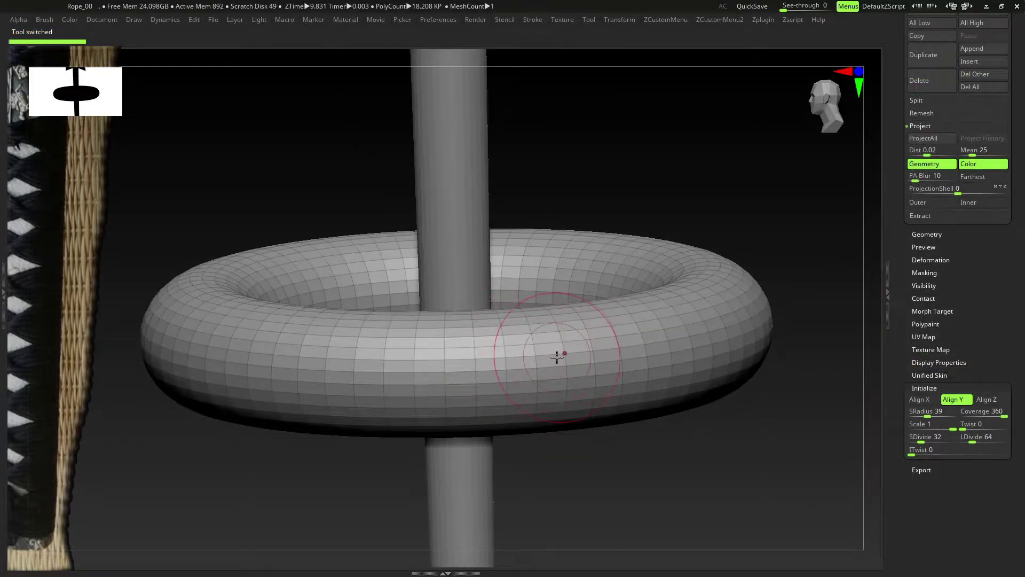
- Set the ring's SDivide to 8 and its LDivide to 24
drag(927, 436, 912, 436)
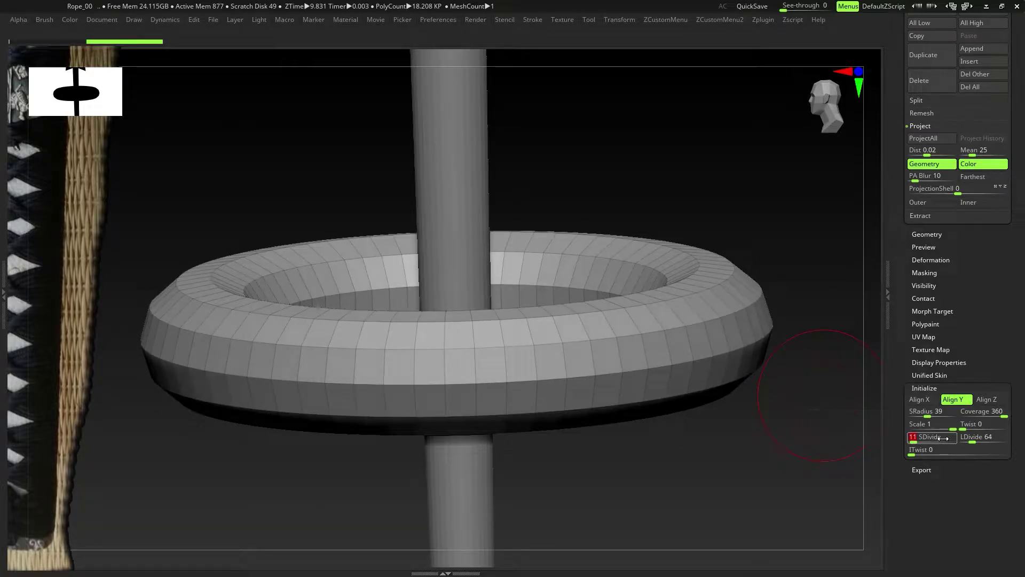
key(Return)
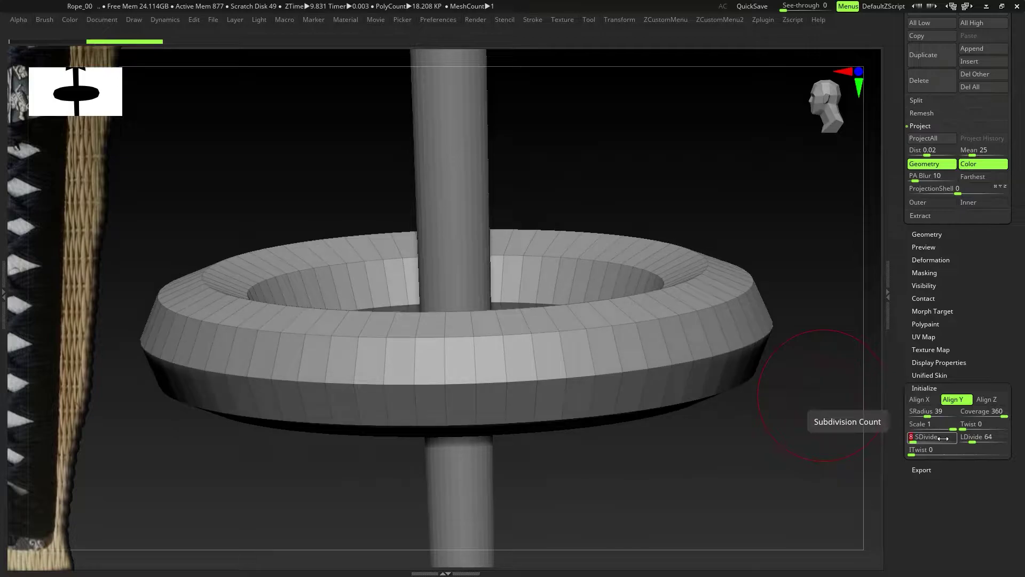
click(977, 436)
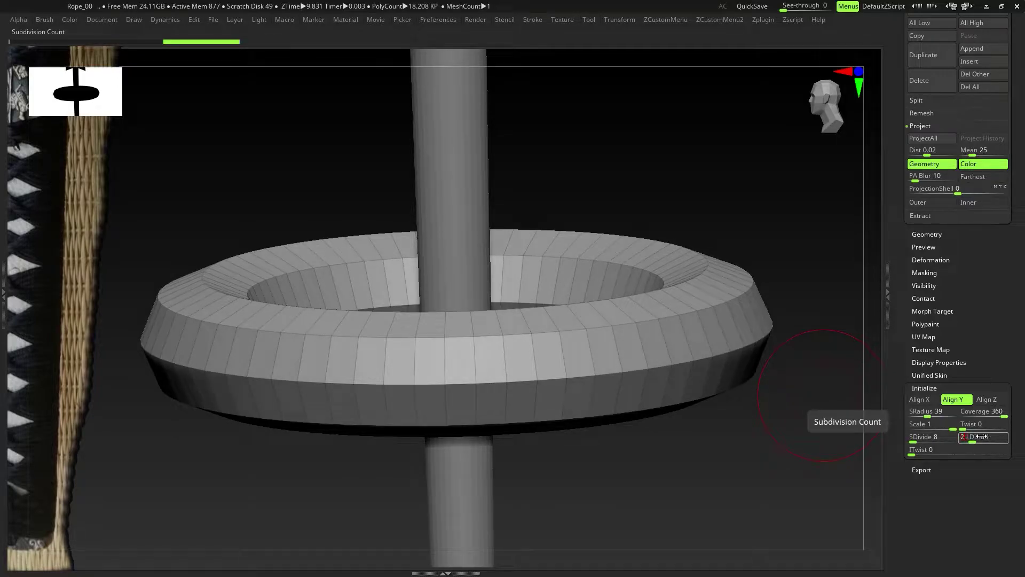
key(Return)
- Thin the ring's cross-section by setting SRadius to 15
drag(519, 338, 554, 358)
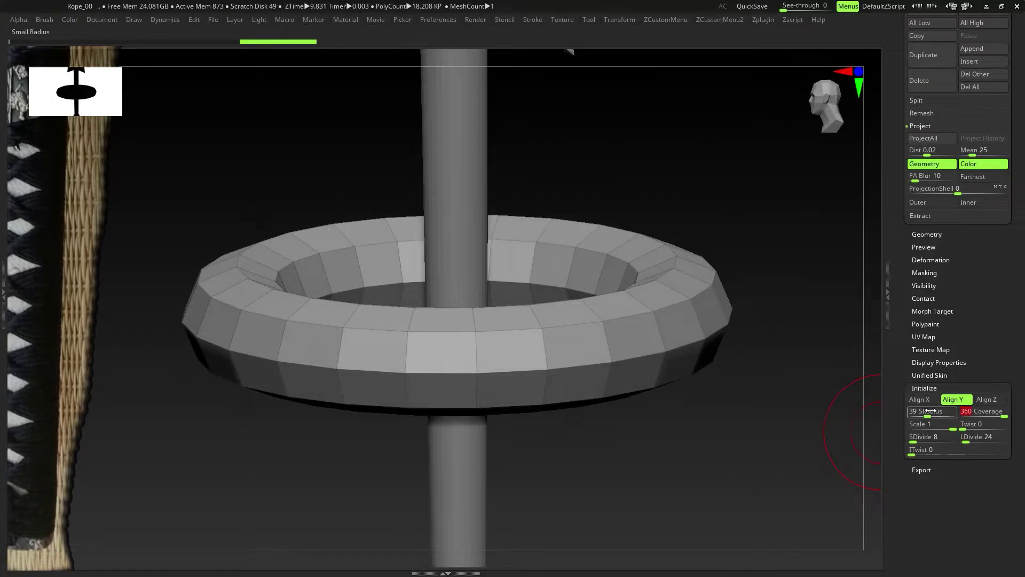
drag(927, 410, 916, 410)
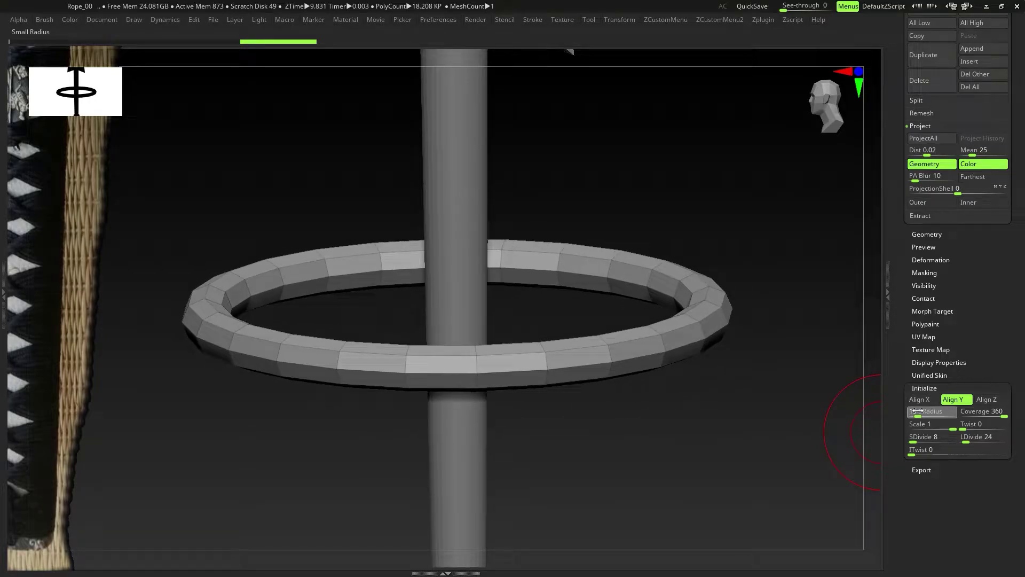
mouse_move(564, 350)
ctrl+right_down()
mouse_move(474, 326)
mouse_move(546, 356)
ctrl+right_up()
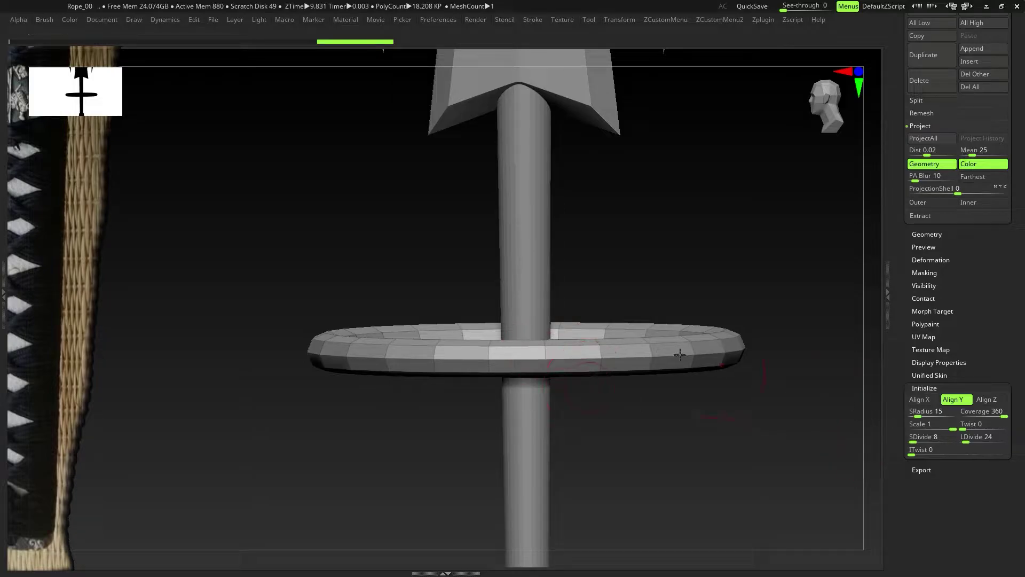
- Try scaling the ring down uniformly to fit around the sword handle, and undo the scaling
key(w)
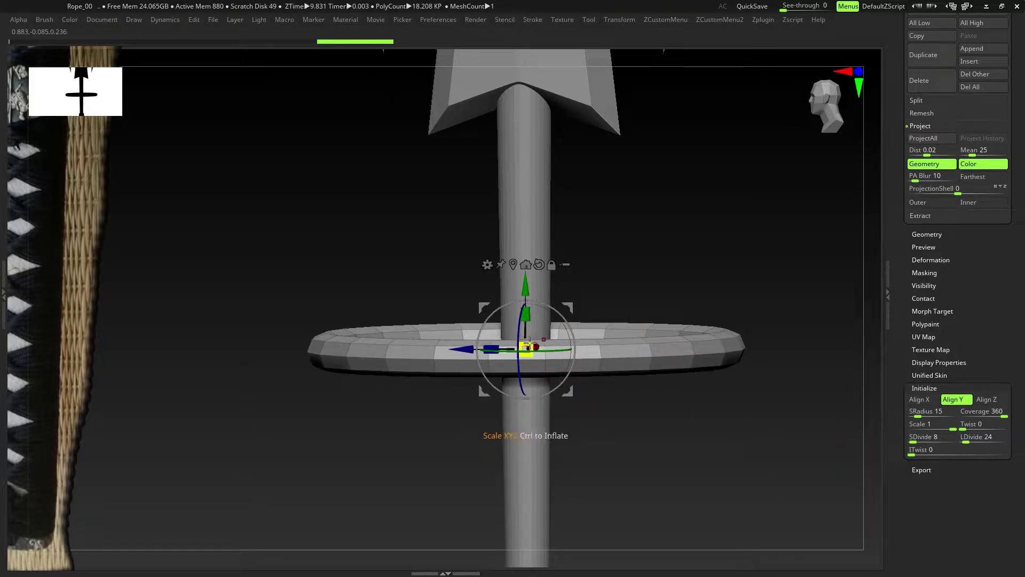
drag(528, 345, 312, 389)
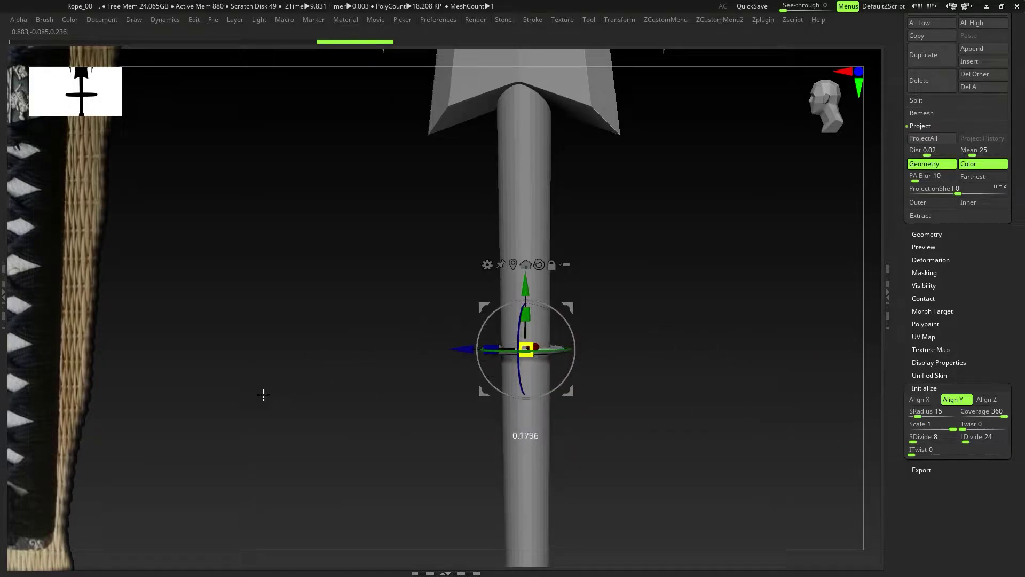
scroll(433, 386, up, 5)
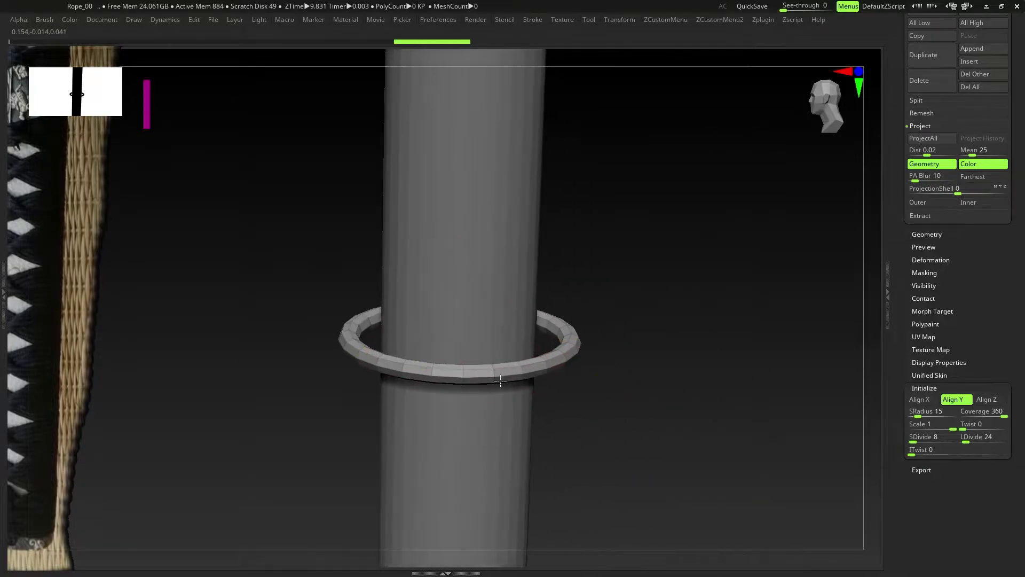
ctrl+right_drag(497, 363, 531, 448)
key(ctrl+z)
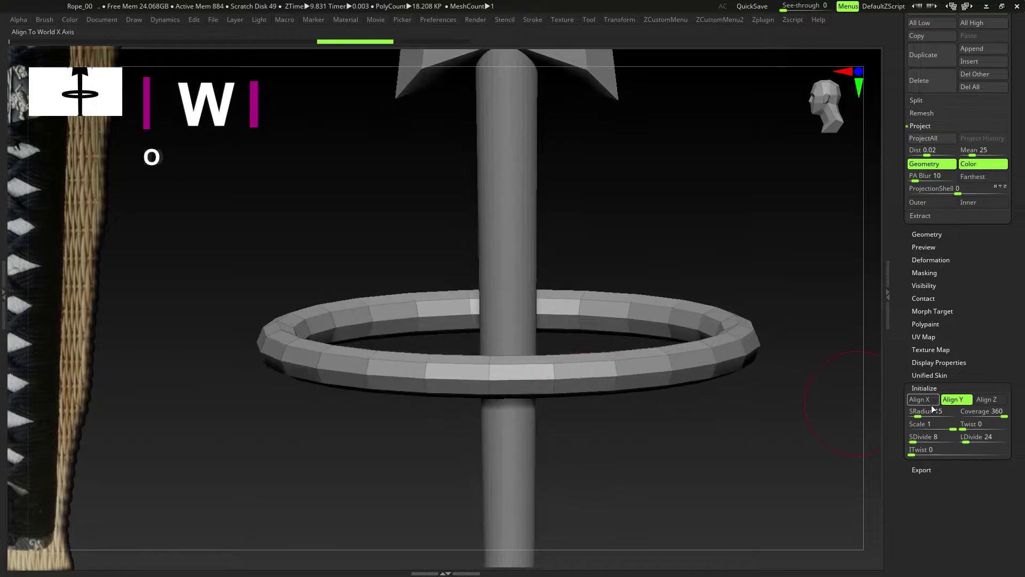
- Set the ring's SRadius to 10 for a thin rope strand
drag(917, 413, 929, 412)
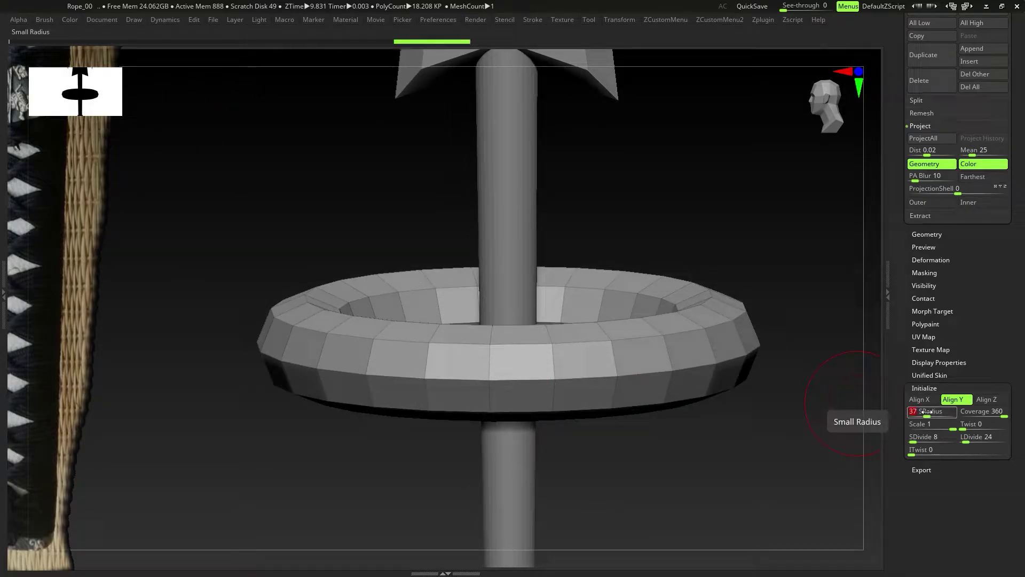
key(Return)
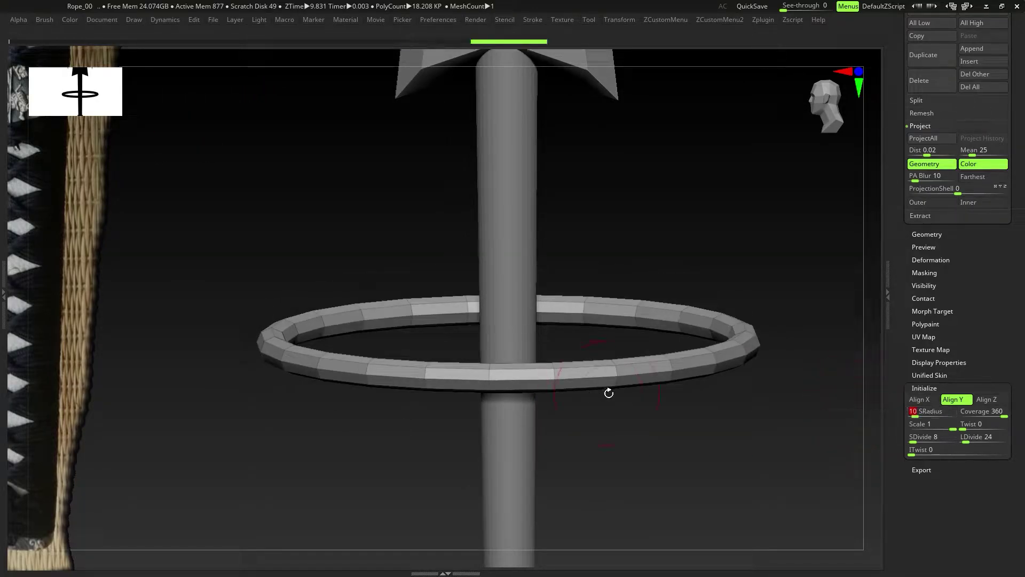
drag(608, 393, 525, 346)
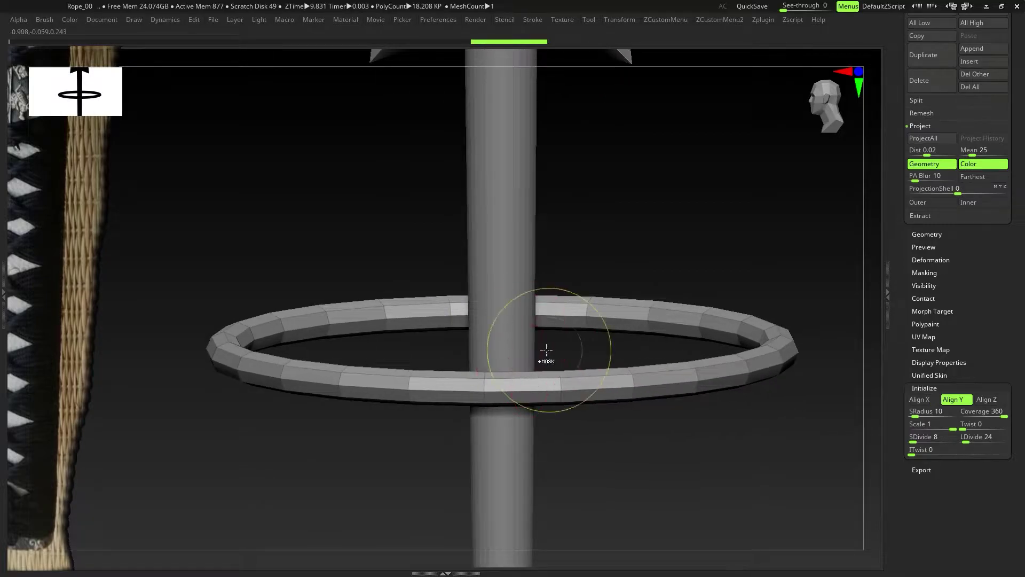
- Scale the thin ring down uniformly until it sits closely around the sword handle
ctrl+right_drag(546, 350, 647, 377)
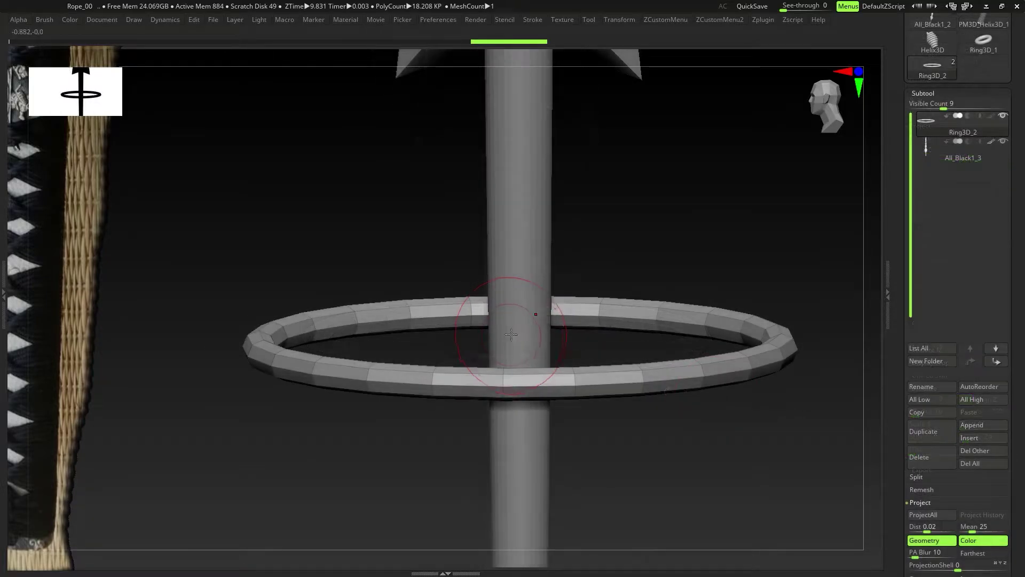
key(w)
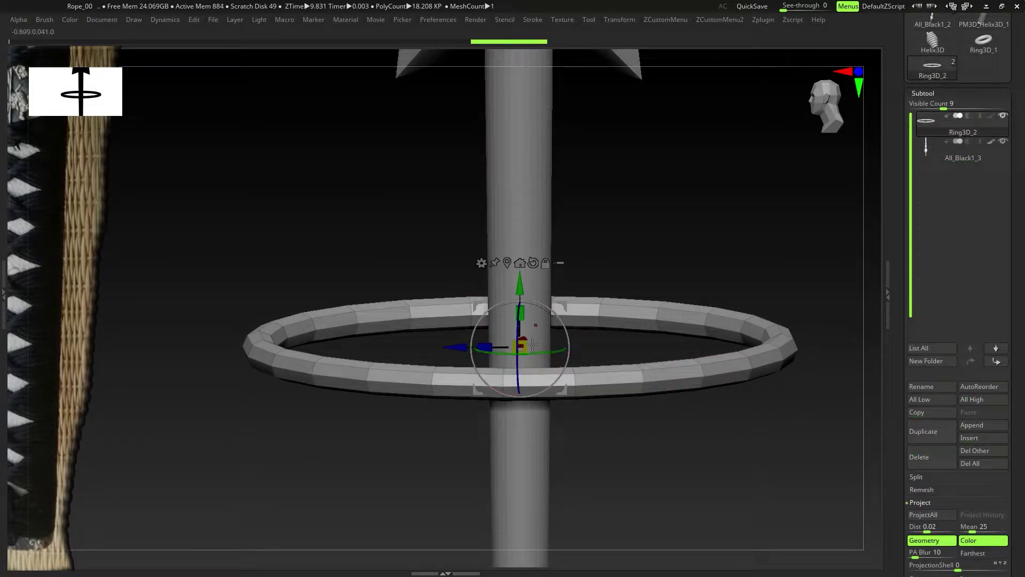
drag(527, 343, 276, 364)
key(q)
mouse_move(529, 358)
ctrl+right_down()
mouse_move(566, 390)
mouse_move(596, 349)
mouse_move(595, 361)
ctrl+right_up()
mouse_move(596, 360)
alt+right_down()
mouse_move(535, 363)
mouse_move(554, 389)
mouse_move(523, 306)
mouse_move(527, 372)
mouse_move(572, 400)
mouse_move(573, 413)
alt+right_up()
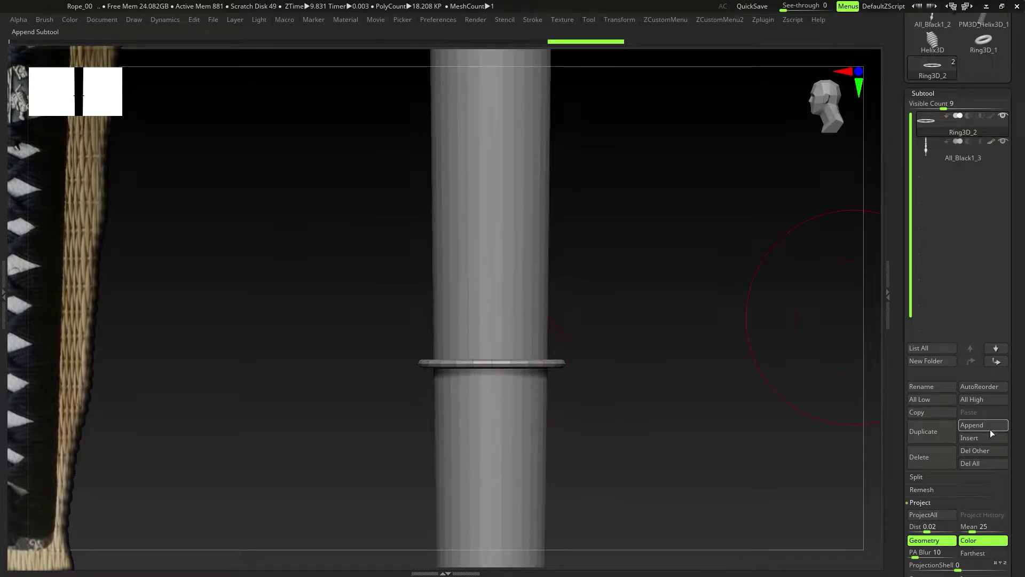
- Duplicate the ring subtool and rename the copy Rope_Sword
click(929, 433)
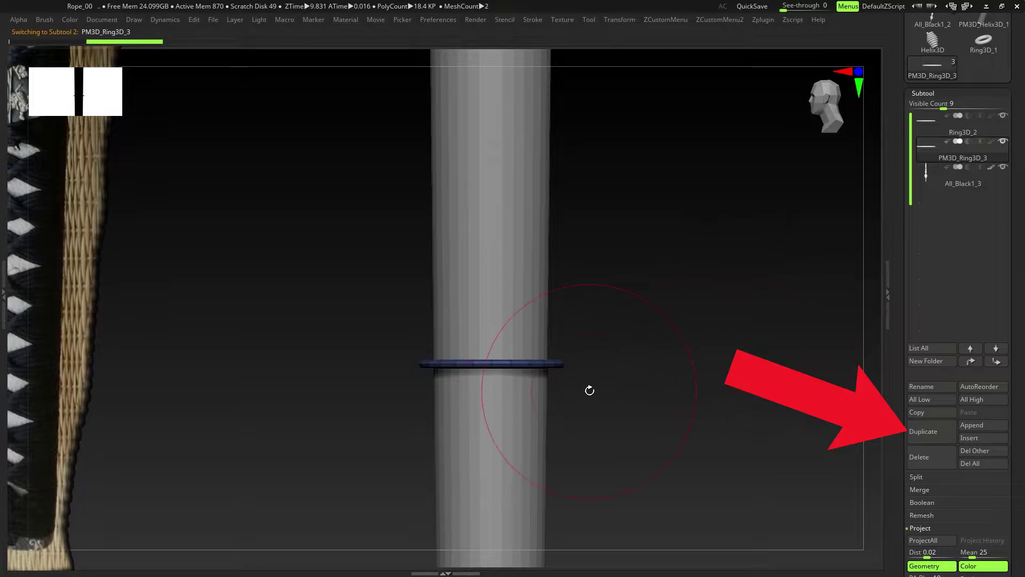
click(916, 387)
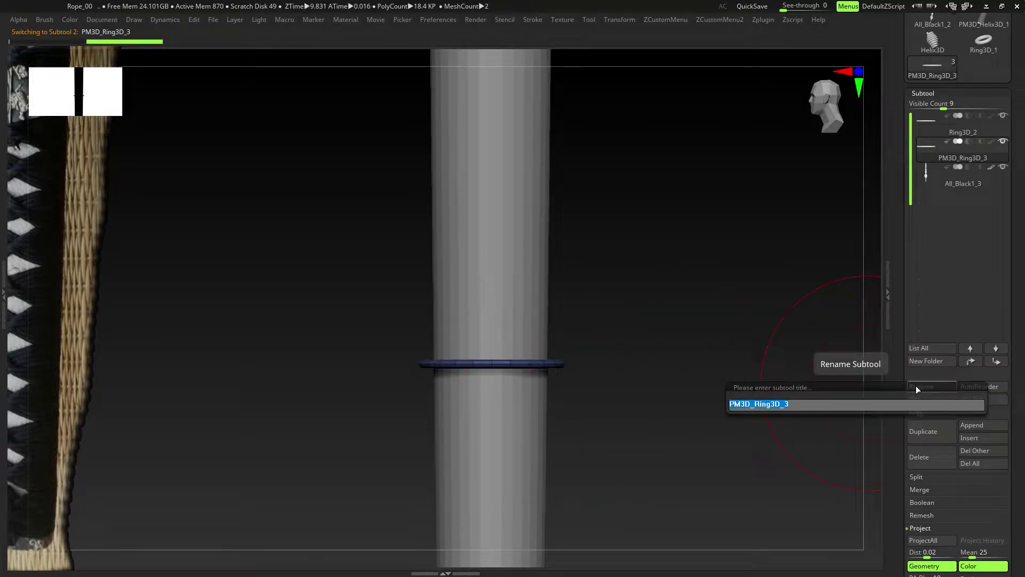
text(Rope)
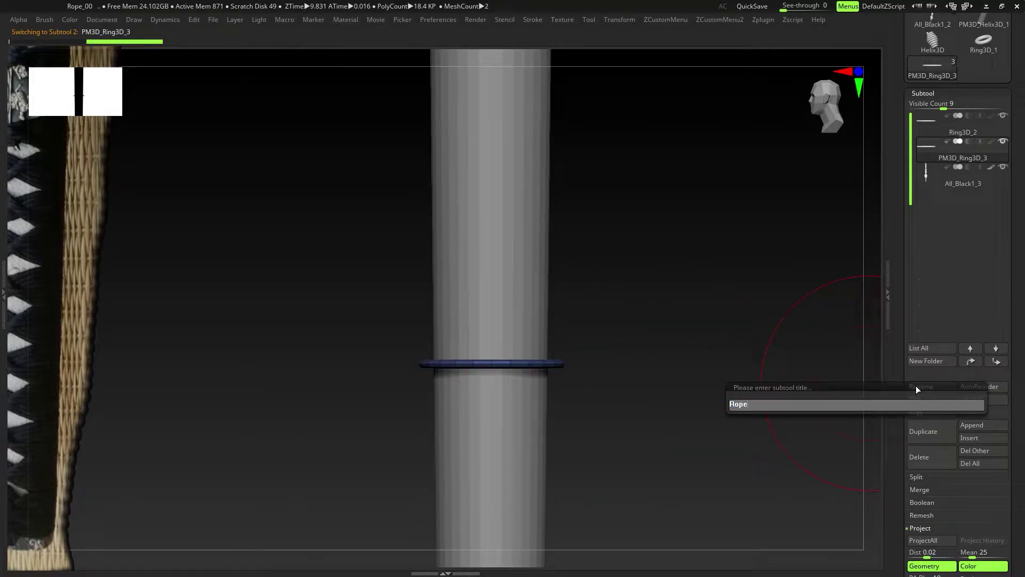
text(_Sword)
key(Return)
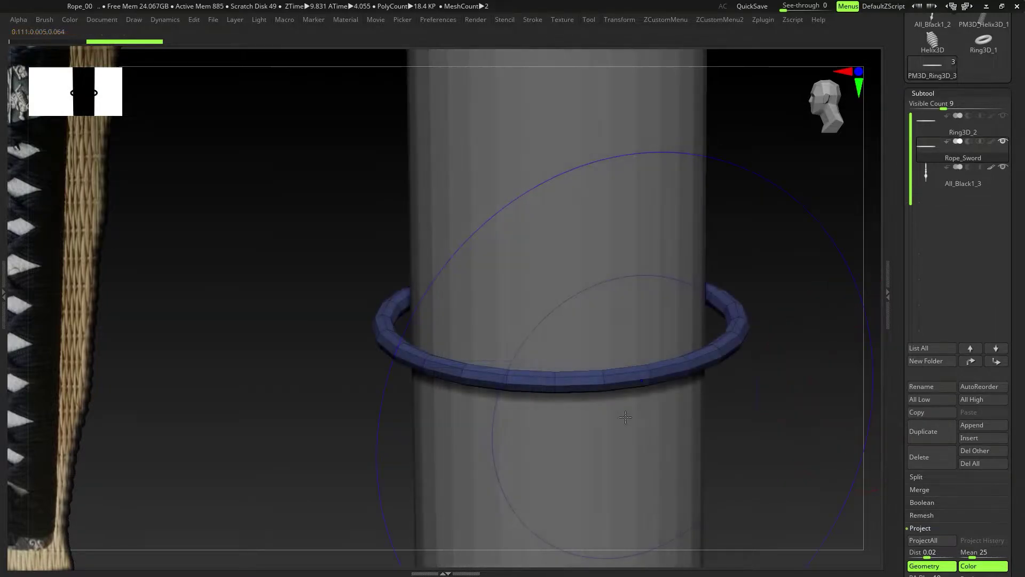
- Copy the Rope_Sword ring repeatedly down the handle's axis to make an evenly spaced stack of four rings
key(shift+f)
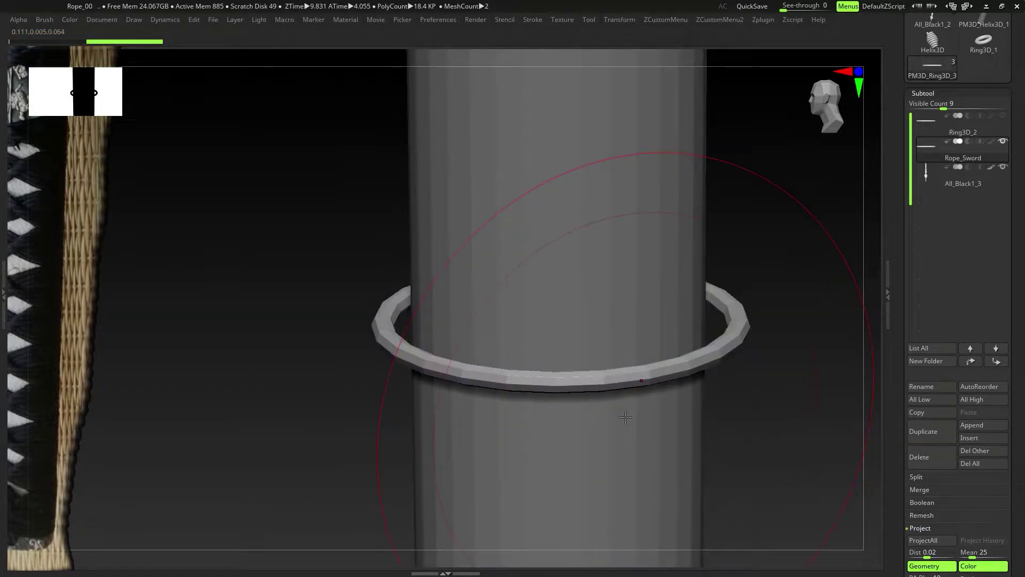
key(w)
drag(573, 330, 546, 324)
key(q)
key(p)
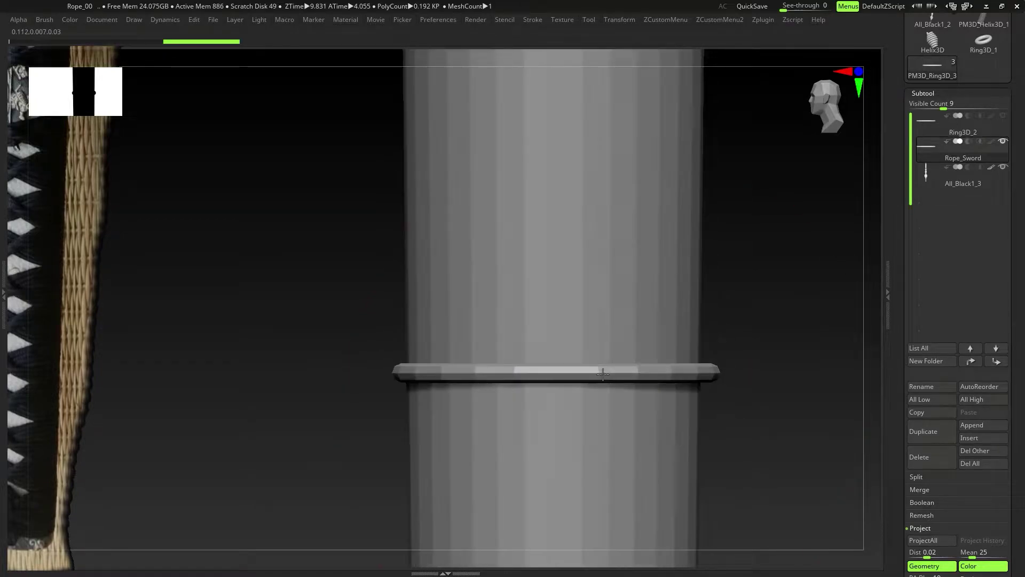
ctrl+right_drag(602, 371, 511, 363)
alt+drag(511, 363, 514, 375)
key(w)
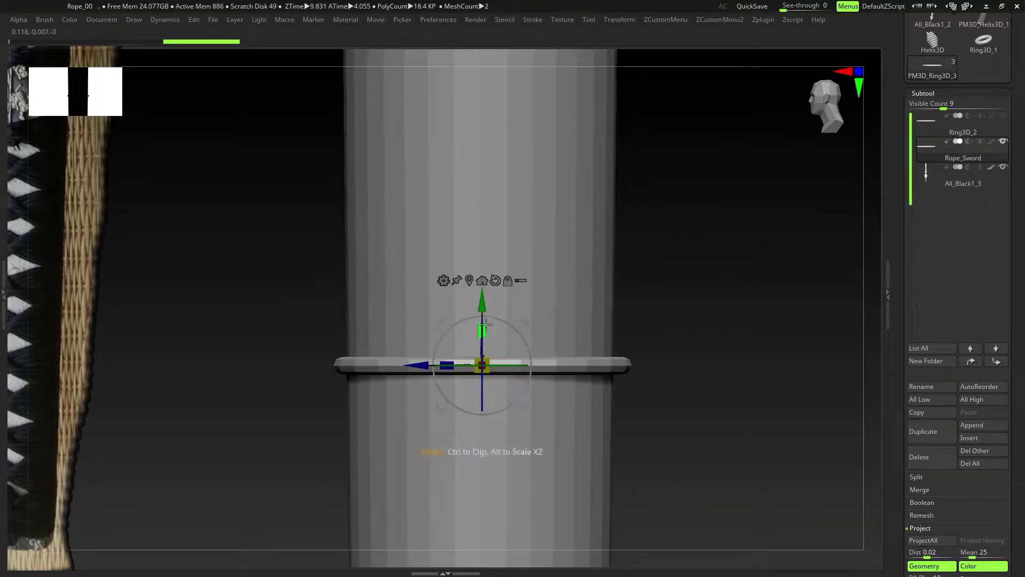
ctrl+drag(484, 302, 483, 353)
mouse_move(656, 432)
ctrl+mouse_down()
mouse_move(683, 457)
mouse_move(649, 414)
ctrl+mouse_up()
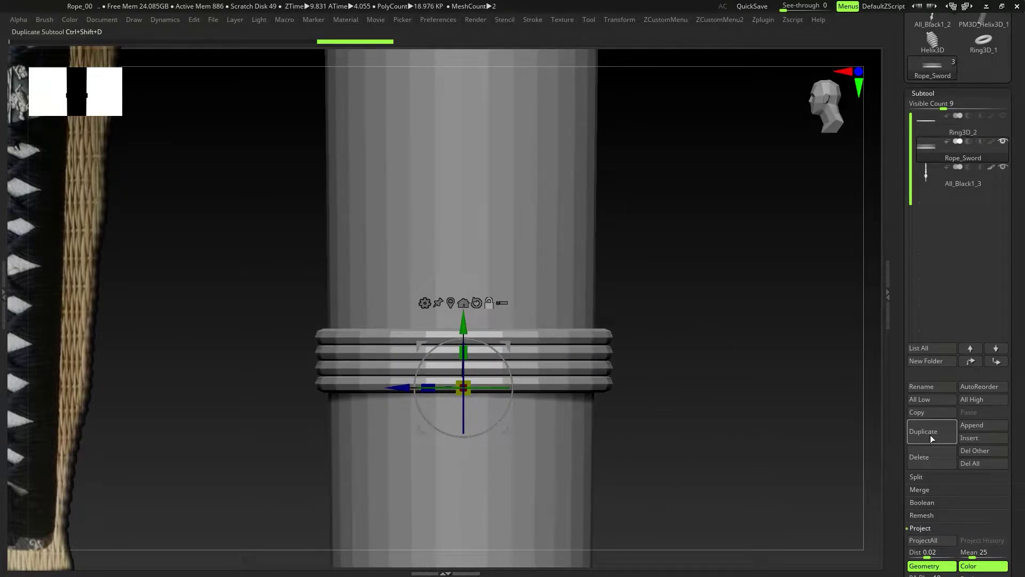
- Duplicate the Rope_Sword subtool and move the copy down the handle so it sits directly below the original stack
key(ctrl+shift+d)
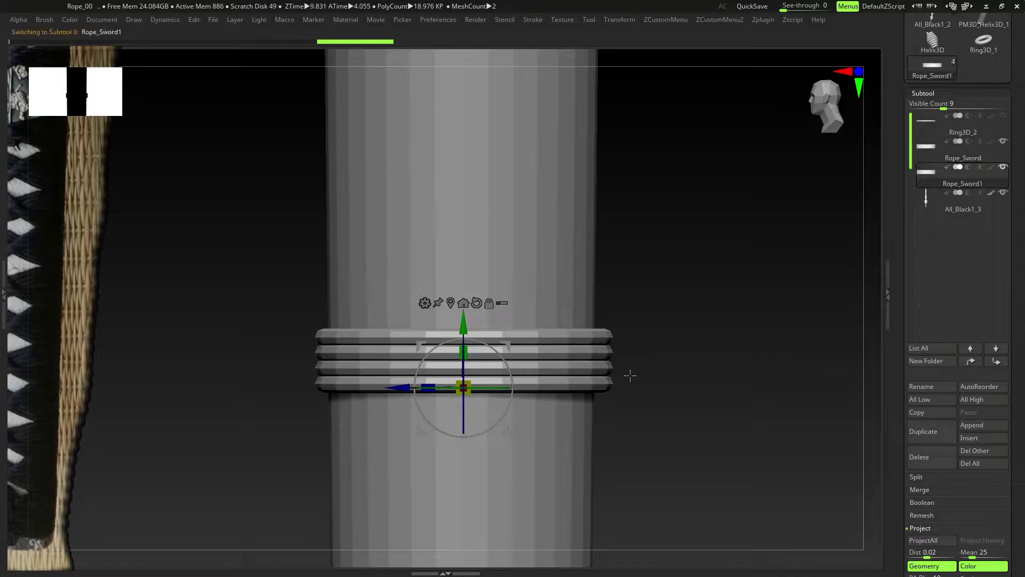
mouse_move(595, 384)
alt+right_down()
mouse_move(591, 351)
mouse_move(591, 369)
alt+right_up()
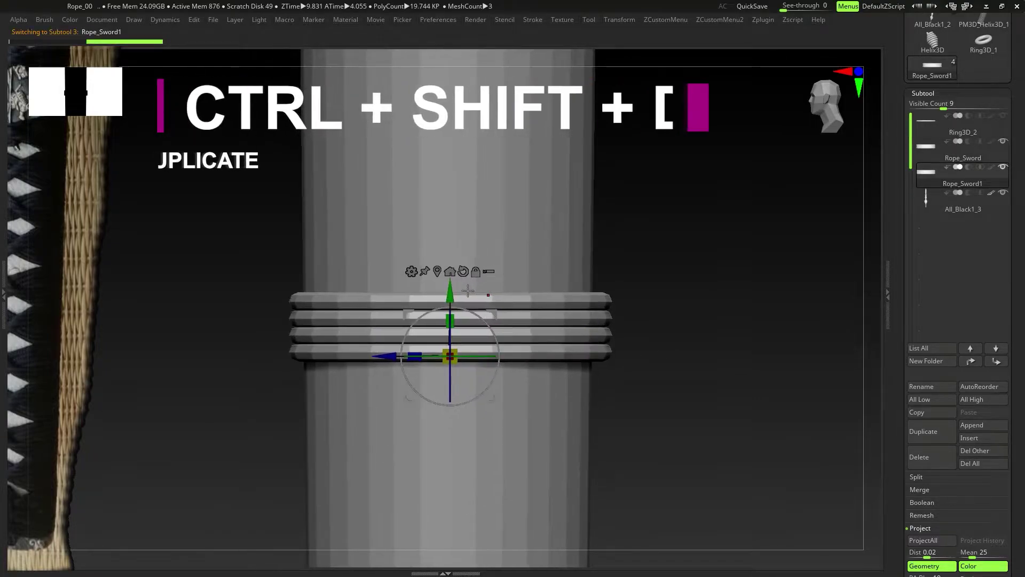
drag(455, 293, 453, 358)
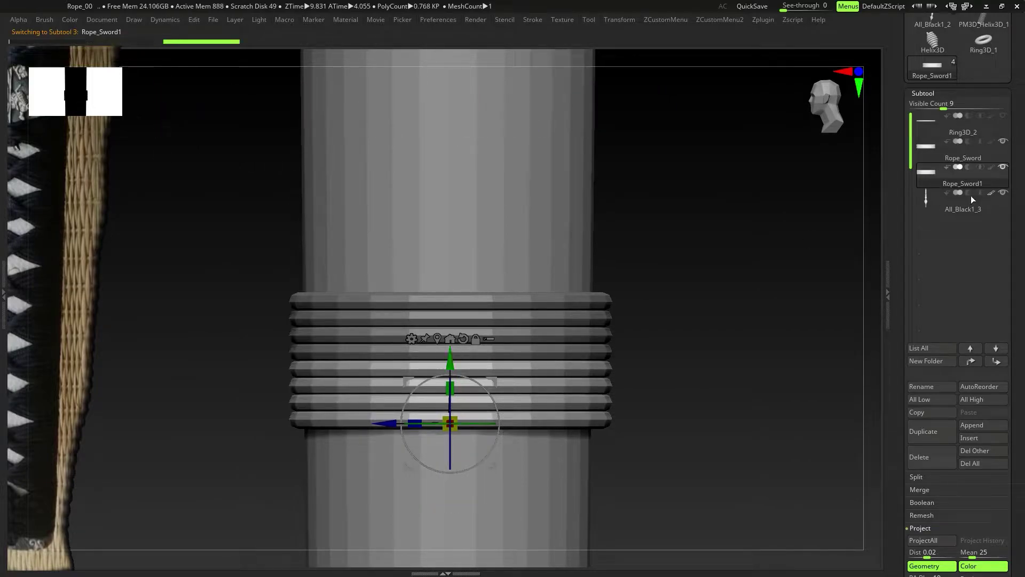
- Make the upper ring stack, Rope_Sword, the active subtool and display its polyframe
click(991, 159)
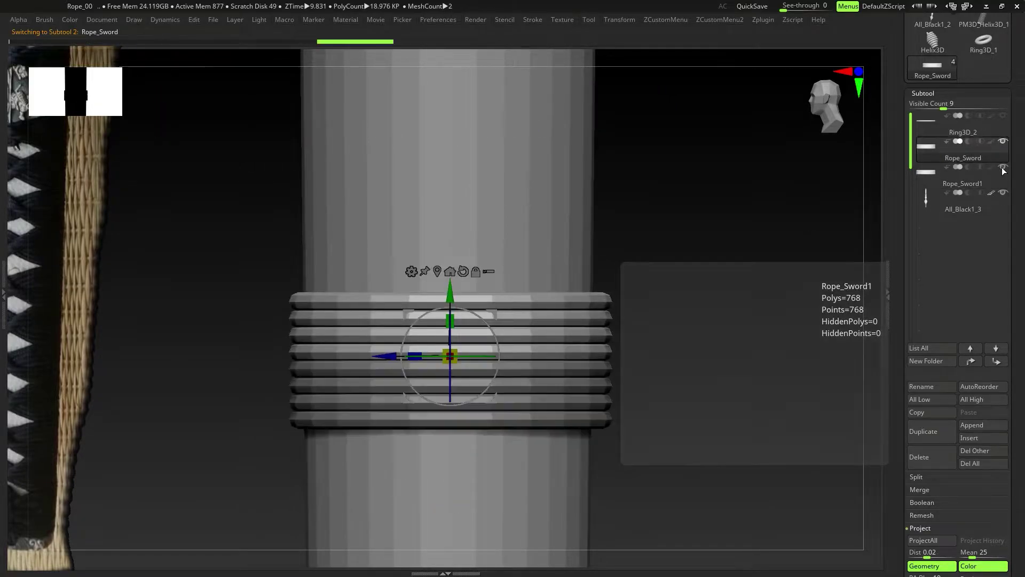
click(1002, 169)
ctrl+right_drag(611, 361, 610, 335)
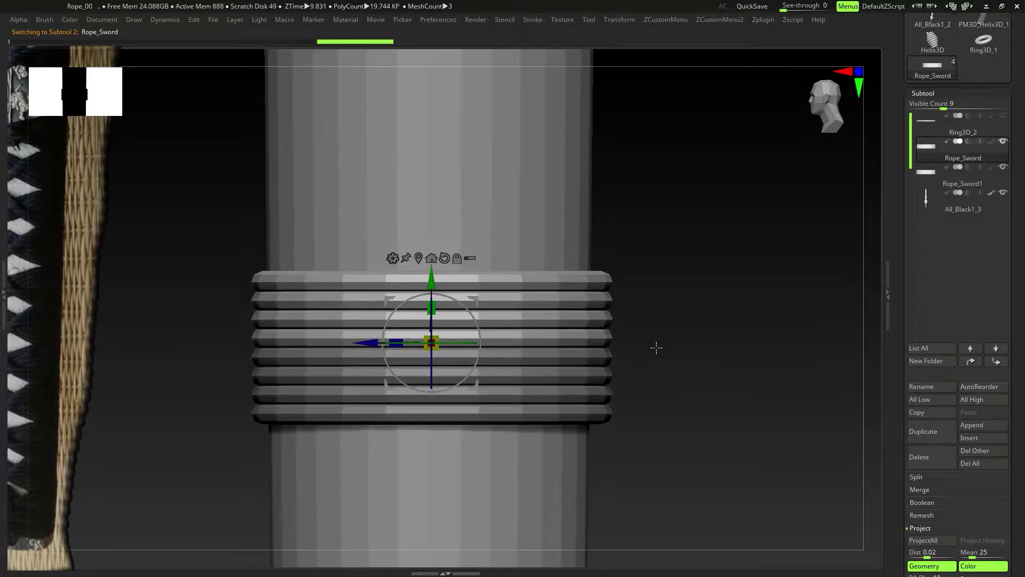
drag(589, 278, 587, 323)
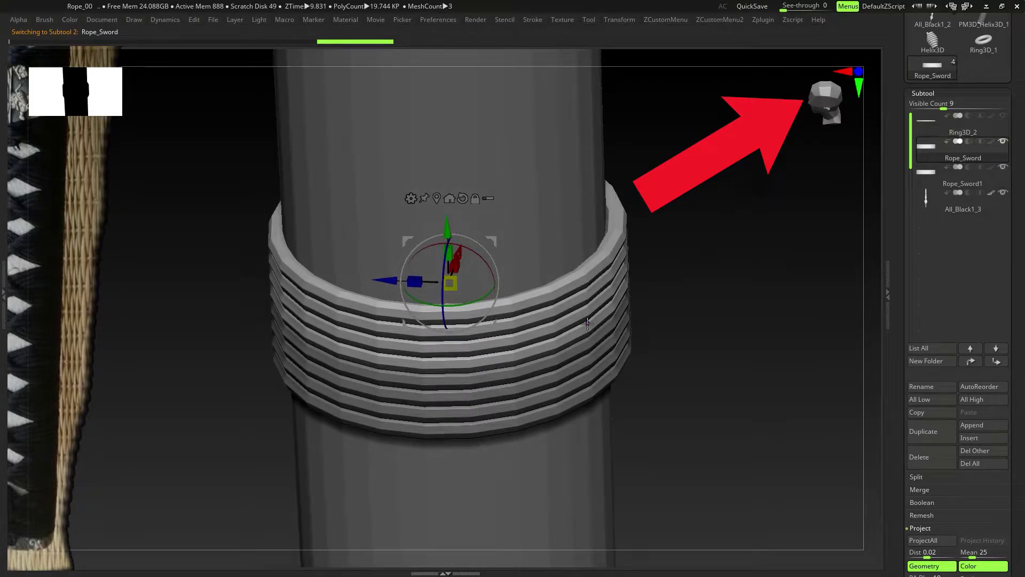
key(shift+f)
right_drag(610, 245, 612, 306)
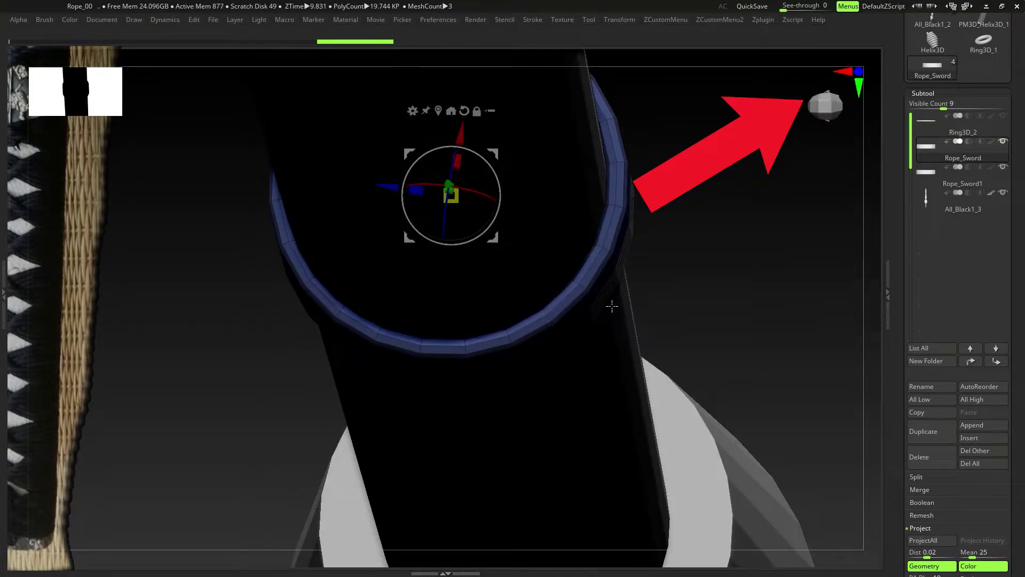
drag(611, 306, 564, 291)
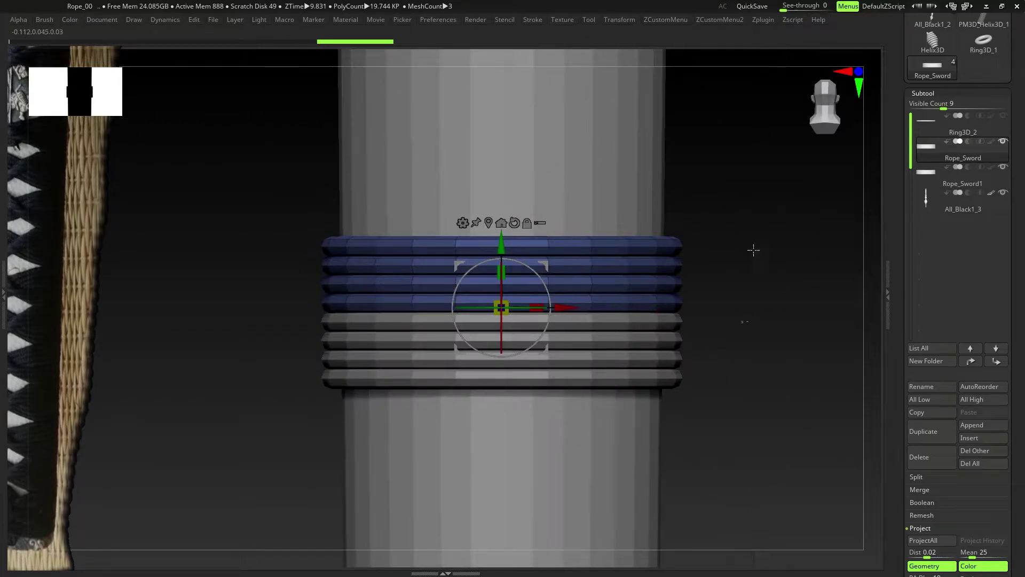
- Isolate one half of the upper rings and delete the hidden half with Del Hidden
mouse_move(753, 250)
ctrl+shift+mouse_down()
mouse_move(599, 156)
mouse_move(530, 160)
mouse_move(598, 456)
mouse_move(743, 369)
mouse_move(735, 366)
ctrl+shift+mouse_up()
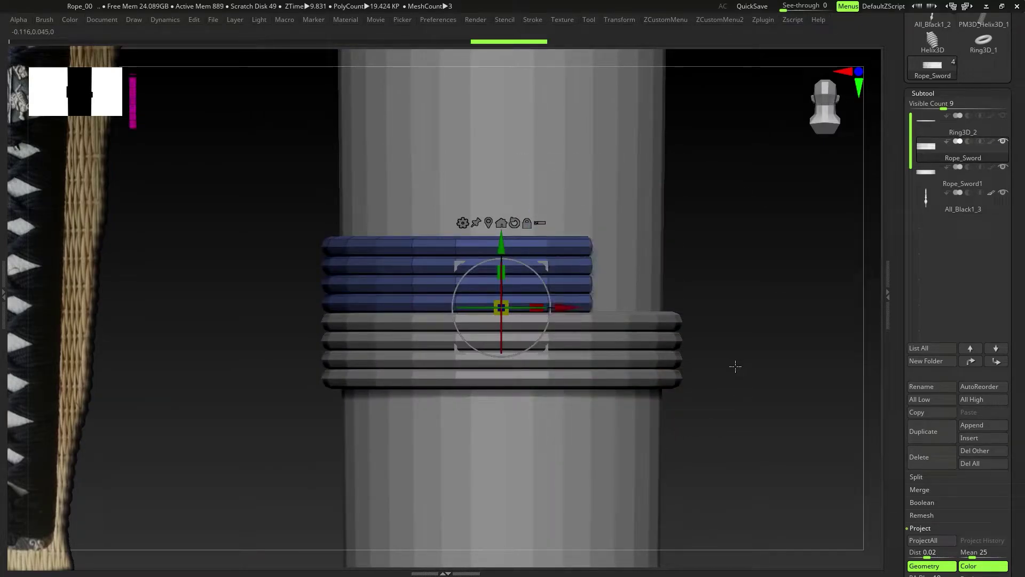
drag(736, 364, 526, 327)
key(space)
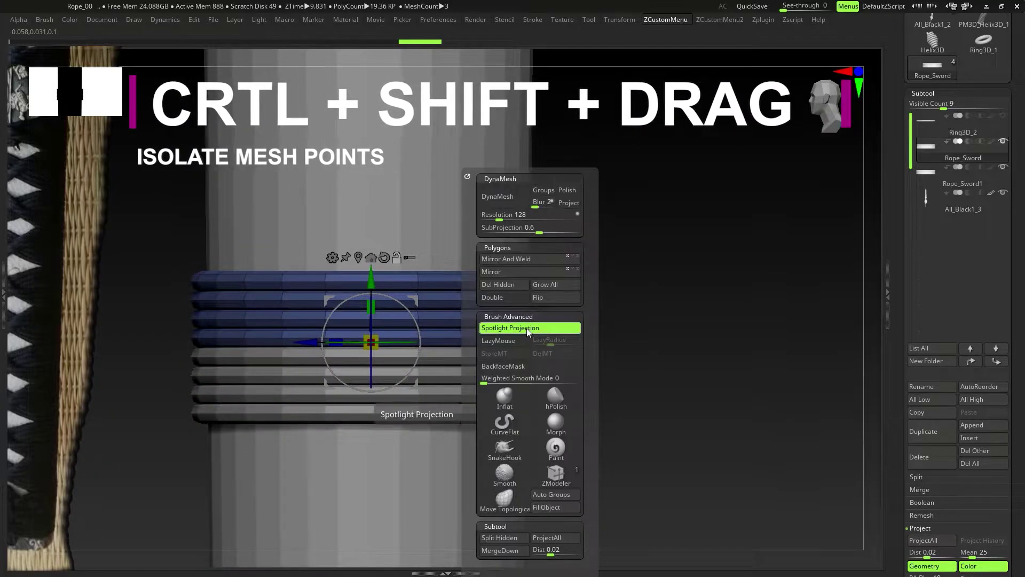
click(499, 284)
- Look up where the Del Hidden command sits within the Modify Topology geometry options
drag(1022, 352, 1023, 327)
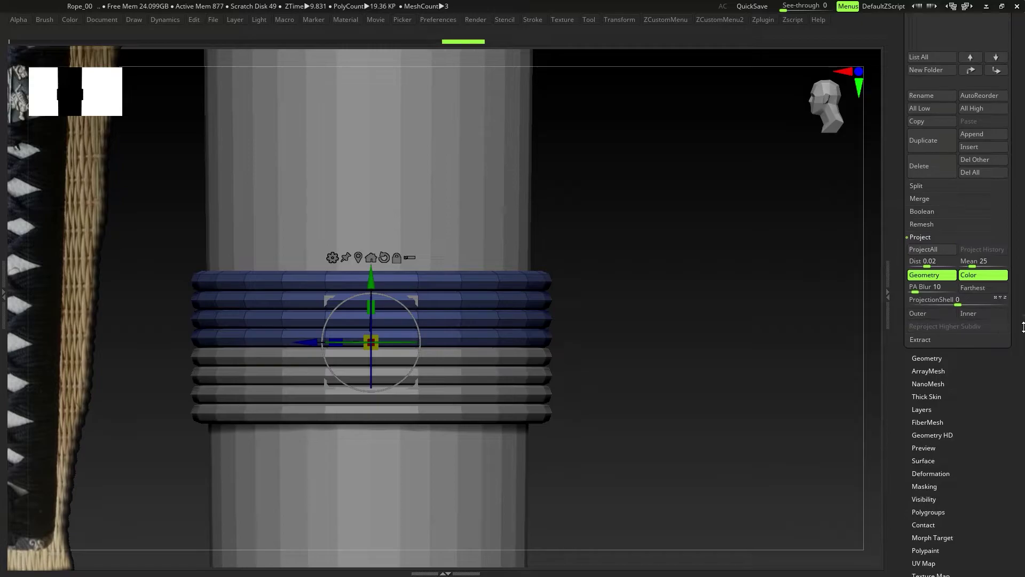
click(927, 358)
scroll(938, 418, down, 3)
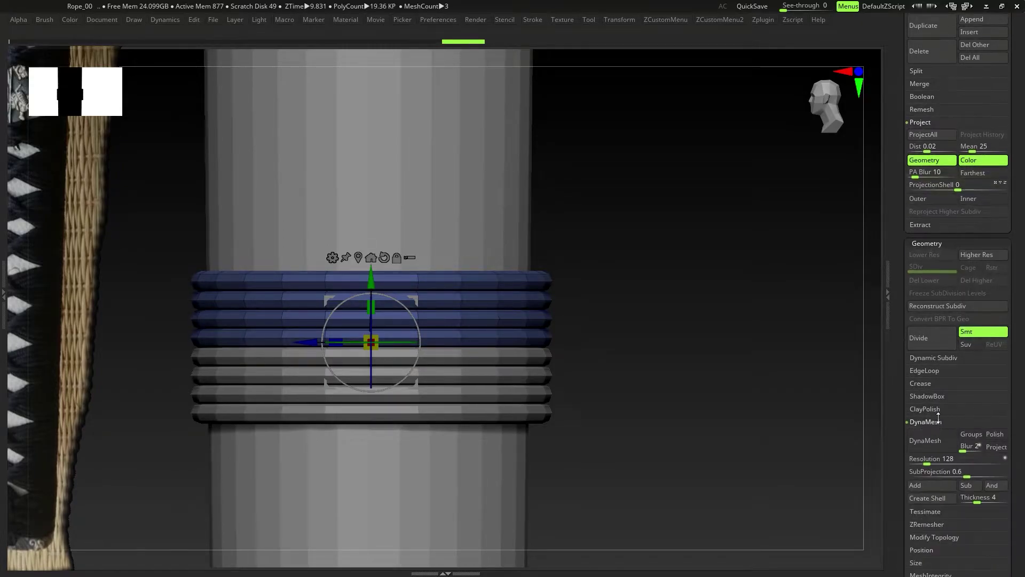
click(930, 421)
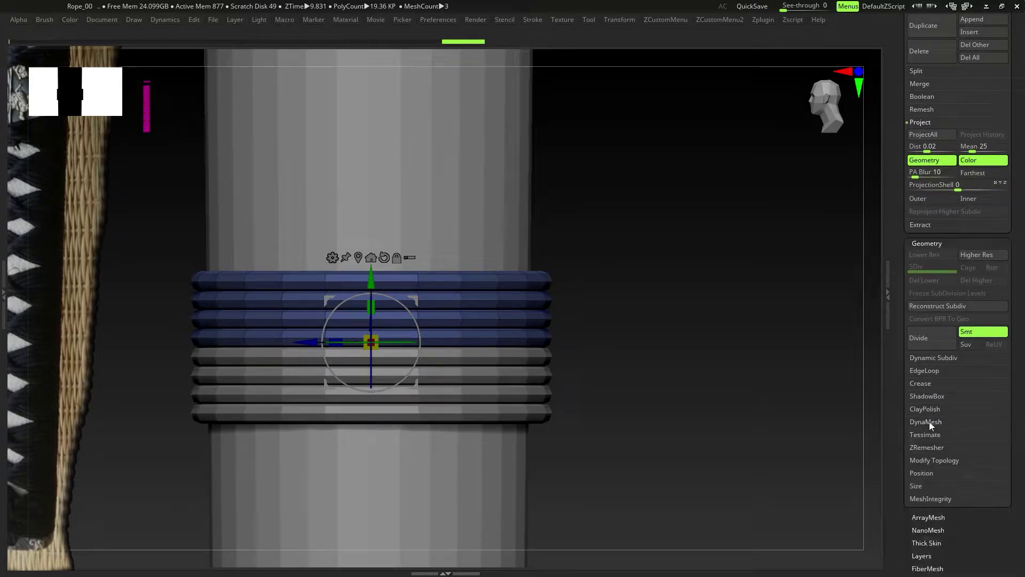
click(935, 460)
scroll(934, 456, down, 2)
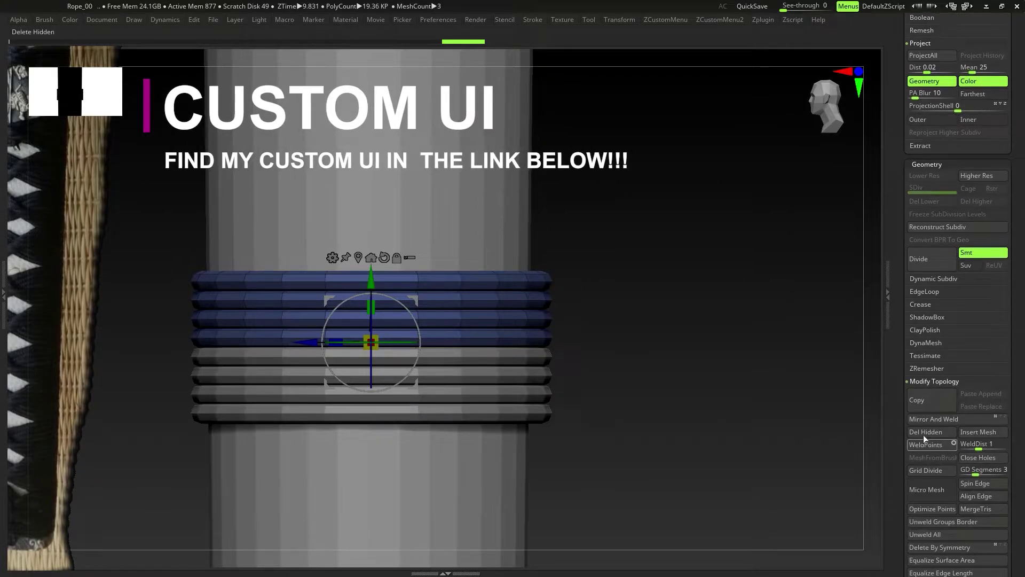
drag(1019, 352, 1020, 393)
- Mask all but one end of the upper half-rings, lower that end level with the duplicate stack, and clear the mask
alt+right_drag(554, 344, 568, 368)
drag(568, 367, 587, 365)
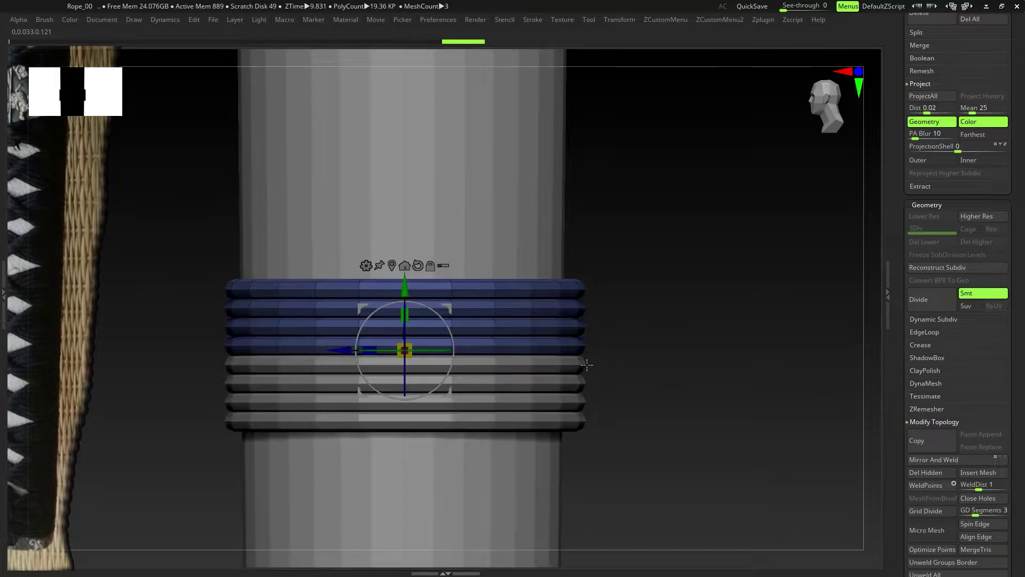
drag(577, 288, 580, 319)
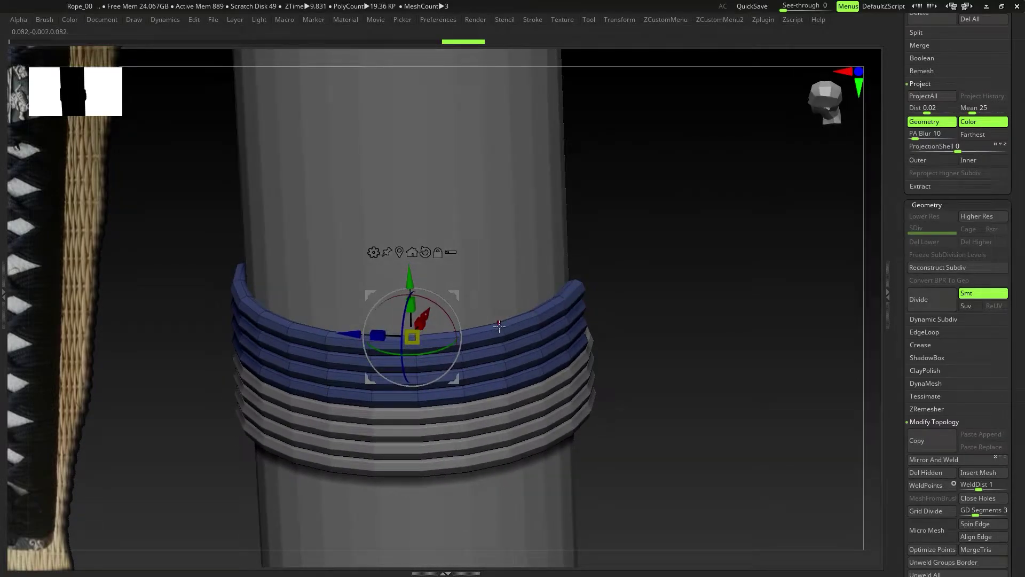
right_drag(491, 327, 505, 320)
mouse_move(663, 381)
ctrl+mouse_down()
mouse_move(513, 289)
mouse_move(447, 297)
mouse_move(440, 383)
mouse_move(507, 510)
ctrl+mouse_up()
mouse_move(570, 415)
alt+right_down()
mouse_move(583, 375)
mouse_move(672, 367)
alt+right_up()
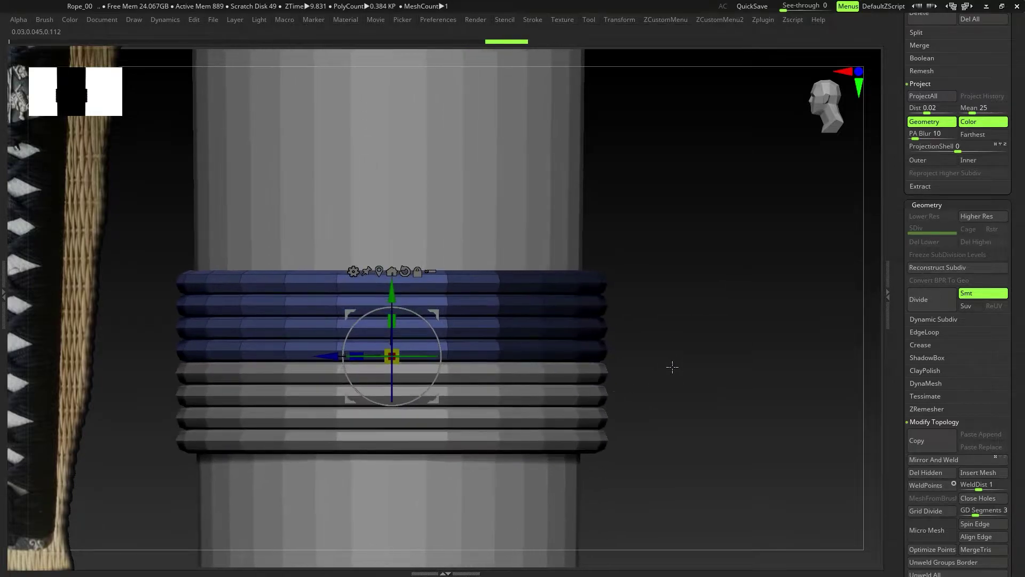
ctrl+click(672, 367)
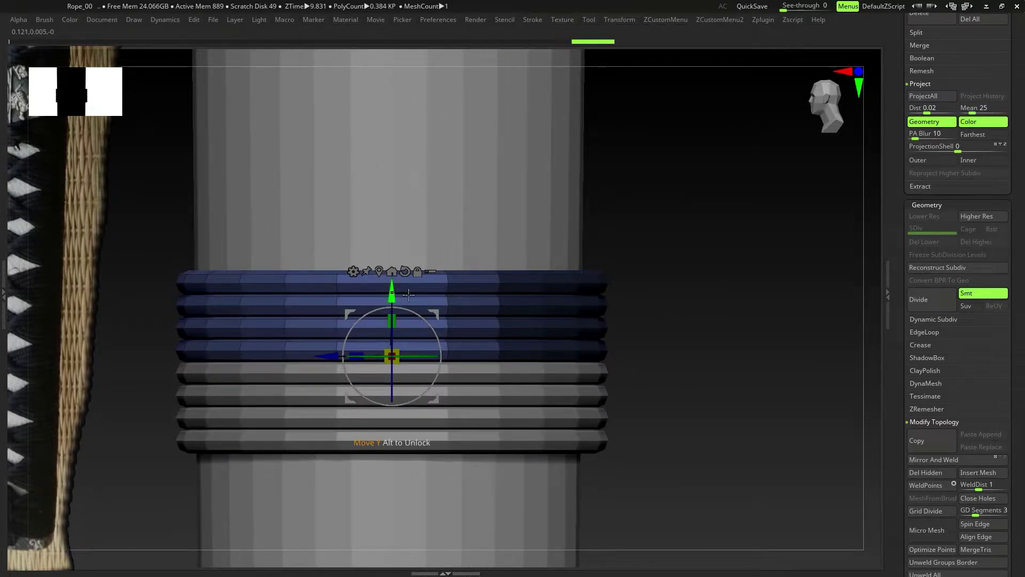
drag(393, 294, 391, 383)
alt+right_drag(669, 298, 675, 286)
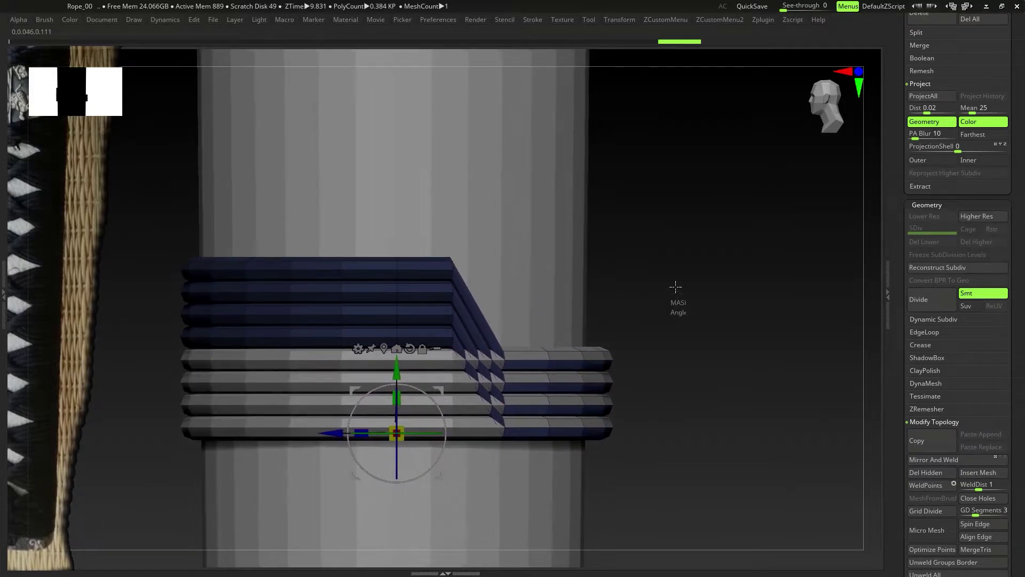
ctrl+drag(675, 287, 688, 302)
- Mask both ends of the half-ring strands and lower the unmasked middle section to start a diagonal slope
alt+right_drag(241, 360, 392, 398)
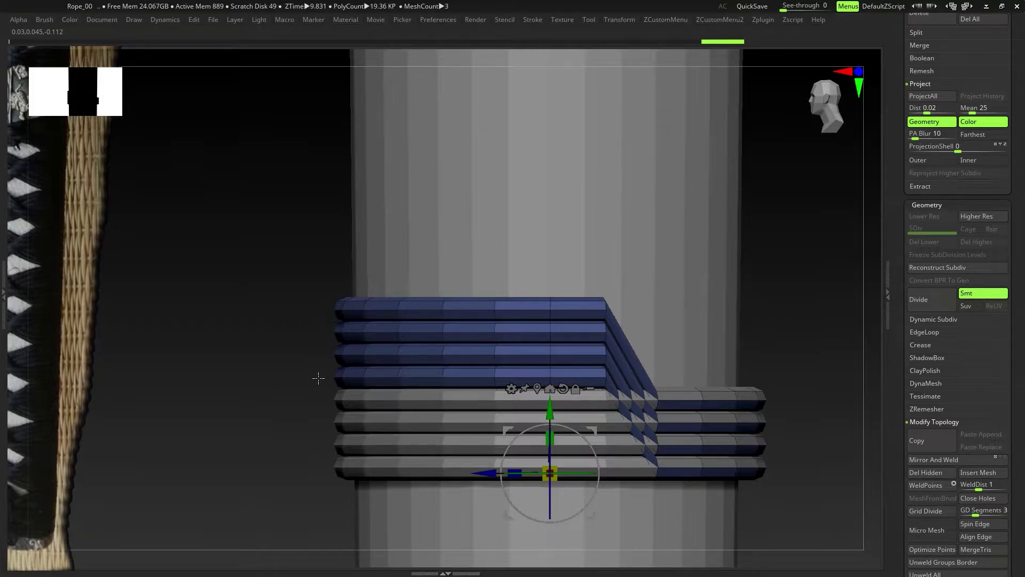
right_drag(318, 378, 368, 338)
shift+right_drag(511, 343, 496, 334)
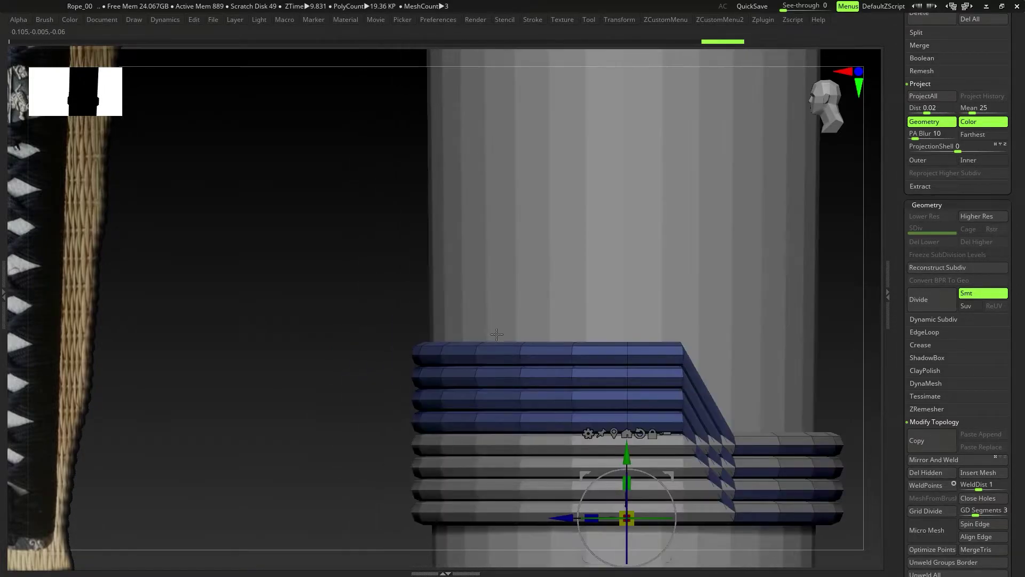
mouse_move(364, 416)
ctrl+mouse_down()
mouse_move(504, 336)
mouse_move(534, 360)
mouse_move(534, 439)
mouse_move(419, 448)
ctrl+mouse_up()
alt+right_drag(419, 448, 332, 351)
mouse_move(775, 409)
ctrl+mouse_down()
mouse_move(755, 275)
mouse_move(611, 258)
ctrl+mouse_up()
key(ctrl+z)
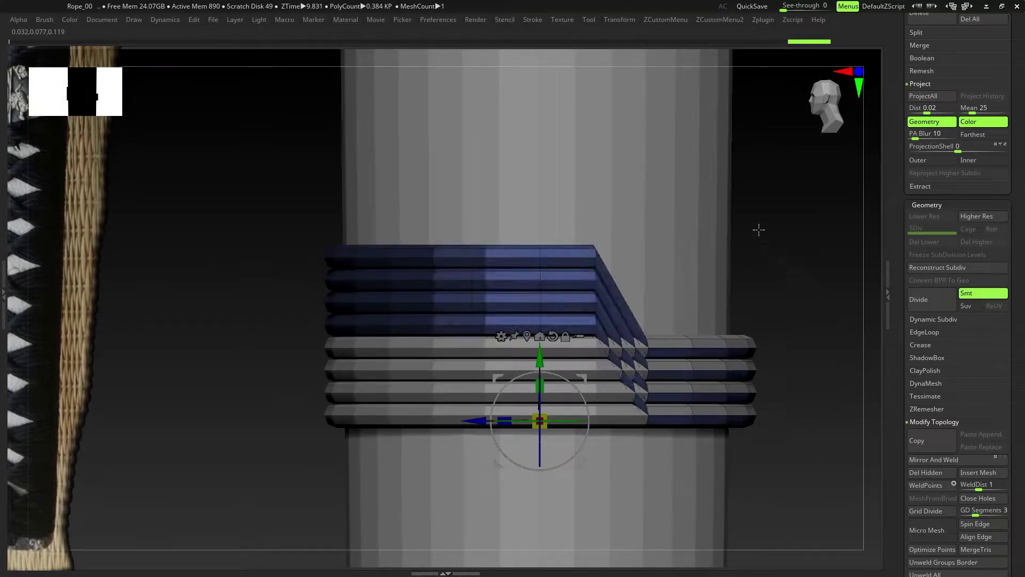
drag(540, 357, 539, 367)
key(ctrl+z)
mouse_move(619, 293)
ctrl+mouse_down()
mouse_move(678, 421)
mouse_move(627, 413)
ctrl+mouse_up()
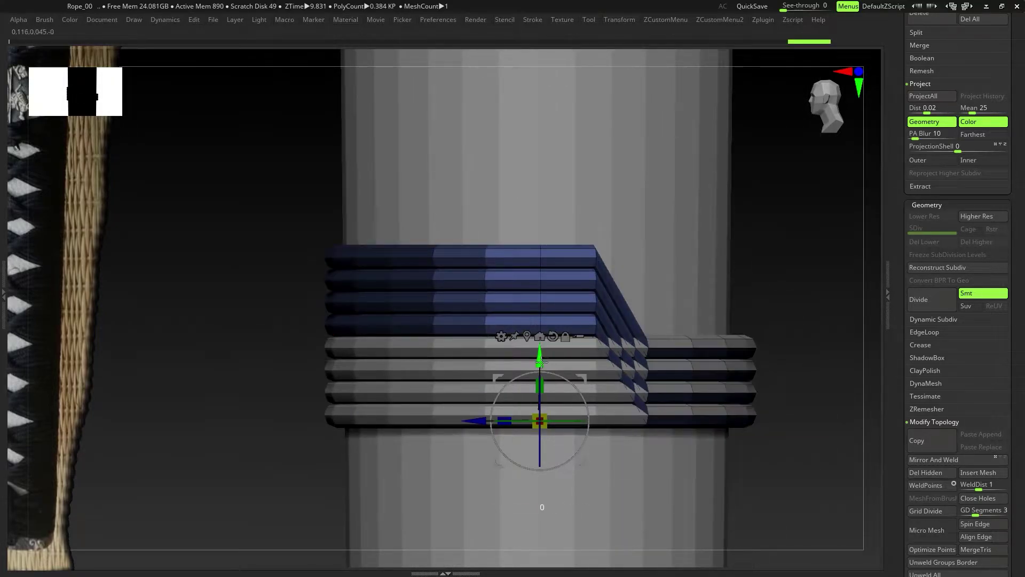
mouse_move(539, 357)
mouse_down()
mouse_move(537, 405)
mouse_move(538, 392)
mouse_up()
- Rework the mask to free further segments beside the drop and lower them so the strands descend more gradually
key(ctrl+i)
ctrl+drag(576, 373, 540, 430)
mouse_move(261, 422)
ctrl+mouse_down()
mouse_move(286, 443)
mouse_move(579, 256)
ctrl+mouse_up()
key(ctrl+i)
drag(540, 429, 539, 451)
right_drag(539, 451, 501, 406)
ctrl+right_drag(502, 406, 539, 347)
drag(538, 347, 568, 322)
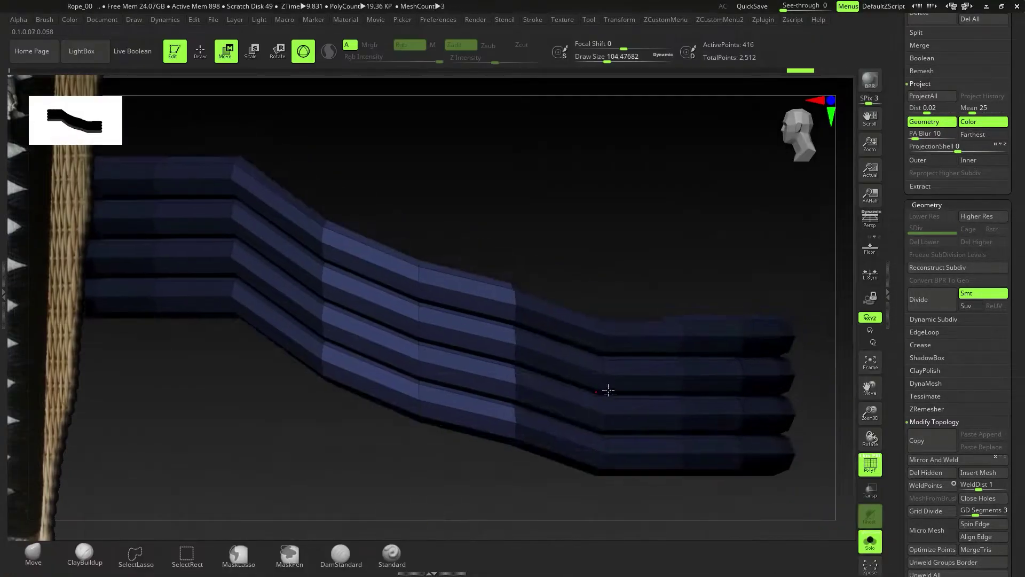
- Mask everything except the strands' central edge loops and raise those loops slightly to even out the diagonal slope
drag(607, 389, 579, 417)
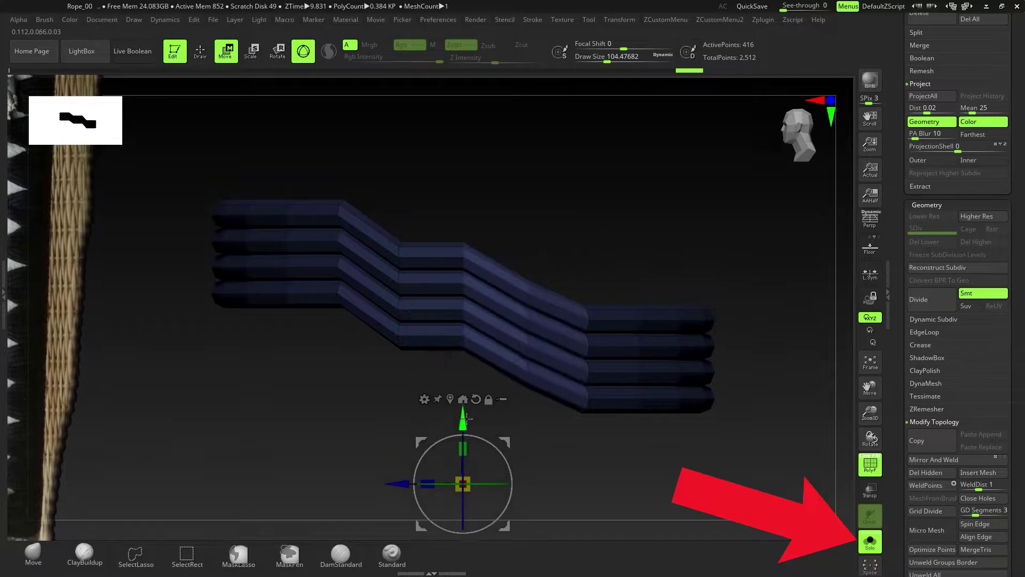
ctrl+drag(455, 440, 419, 467)
alt+right_drag(477, 216, 511, 208)
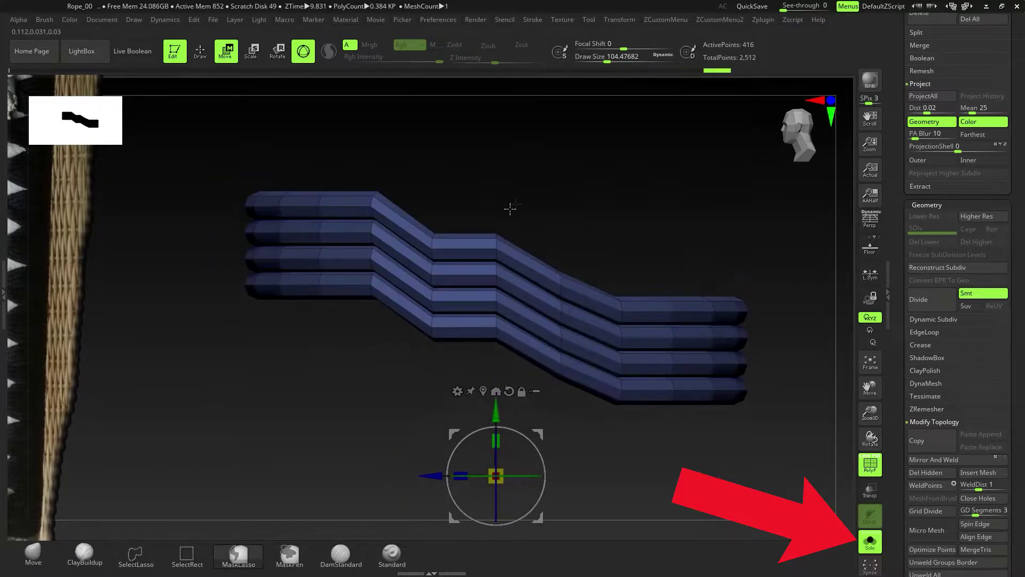
mouse_move(510, 208)
ctrl+mouse_down()
mouse_move(475, 314)
mouse_move(504, 358)
ctrl+mouse_up()
key(ctrl+i)
drag(495, 412, 495, 383)
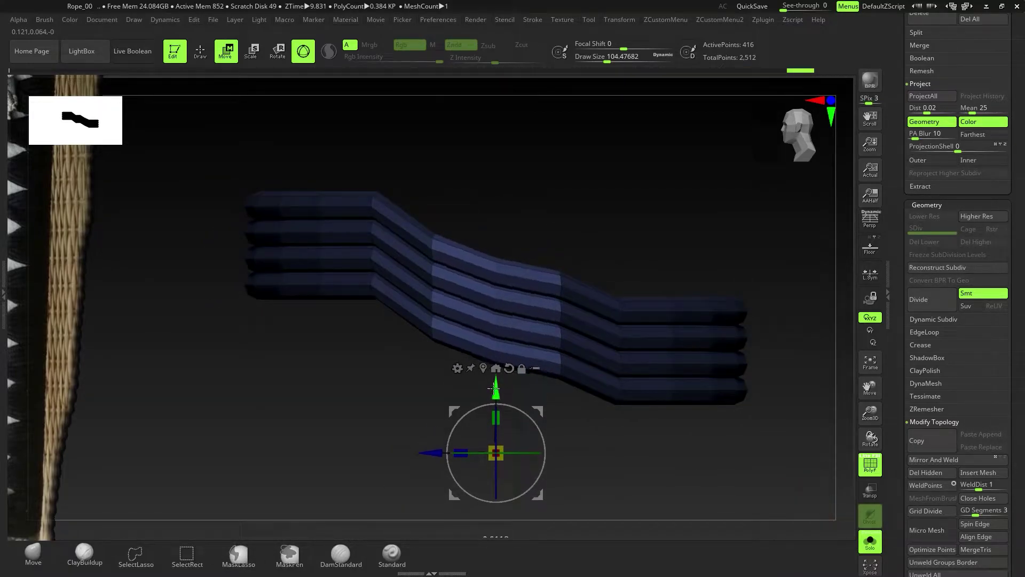
- Mask everything except the middle segments of the strands and lower those segments slightly to even out the diagonal slope
ctrl+drag(427, 405, 406, 427)
mouse_move(448, 210)
ctrl+mouse_down()
mouse_move(421, 239)
mouse_move(449, 369)
mouse_move(494, 370)
ctrl+mouse_up()
key(ctrl+i)
mouse_move(550, 225)
ctrl+mouse_down()
mouse_move(569, 245)
mouse_move(547, 406)
ctrl+mouse_up()
ctrl+click(546, 417)
drag(495, 374, 495, 384)
key(q)
ctrl+right_drag(545, 360, 528, 341)
mouse_move(528, 342)
right_down()
mouse_move(498, 365)
mouse_move(459, 315)
mouse_move(464, 328)
right_up()
double_click(887, 297)
click(1020, 294)
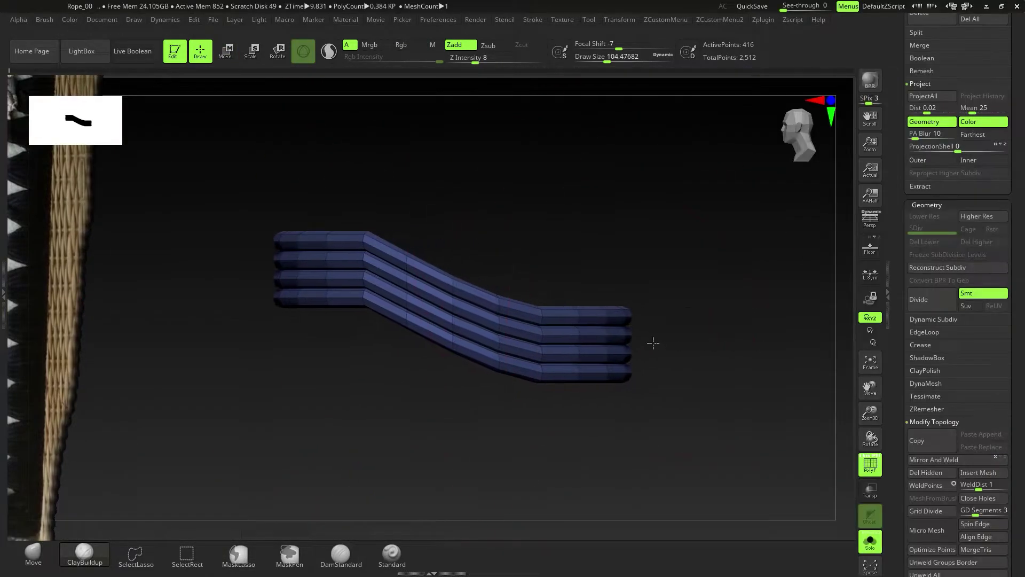
- Duplicate the diagonal strand subtool and mirror the copy along the Z axis so it slopes the opposite way
scroll(983, 267, up, 10)
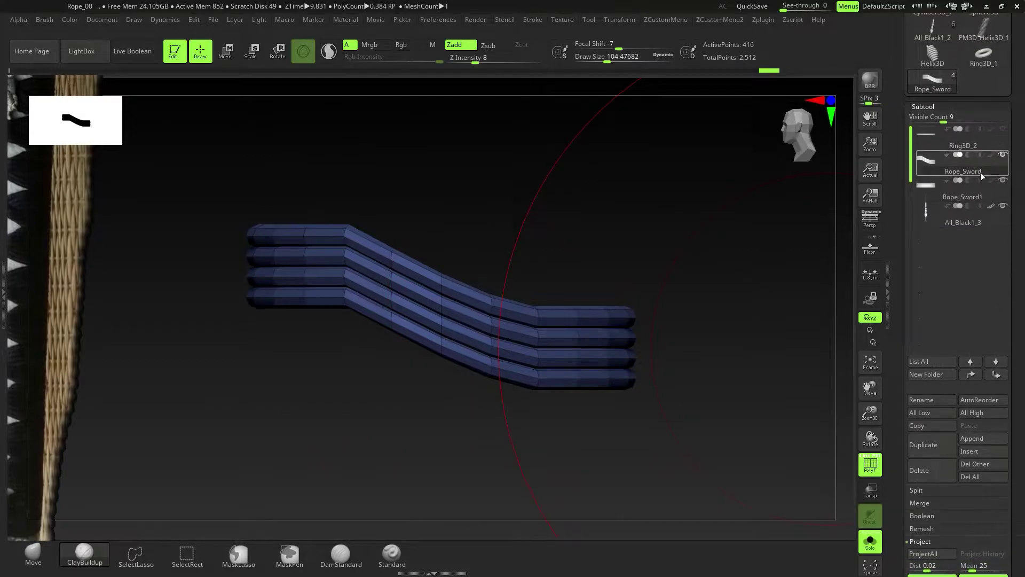
click(930, 448)
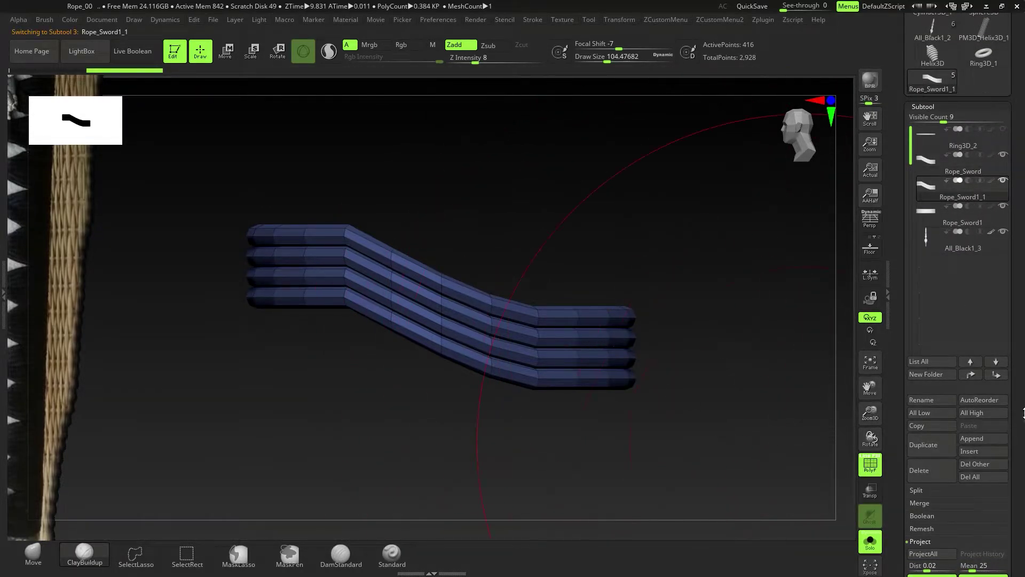
scroll(1015, 299, down, 7)
scroll(1014, 310, down, 10)
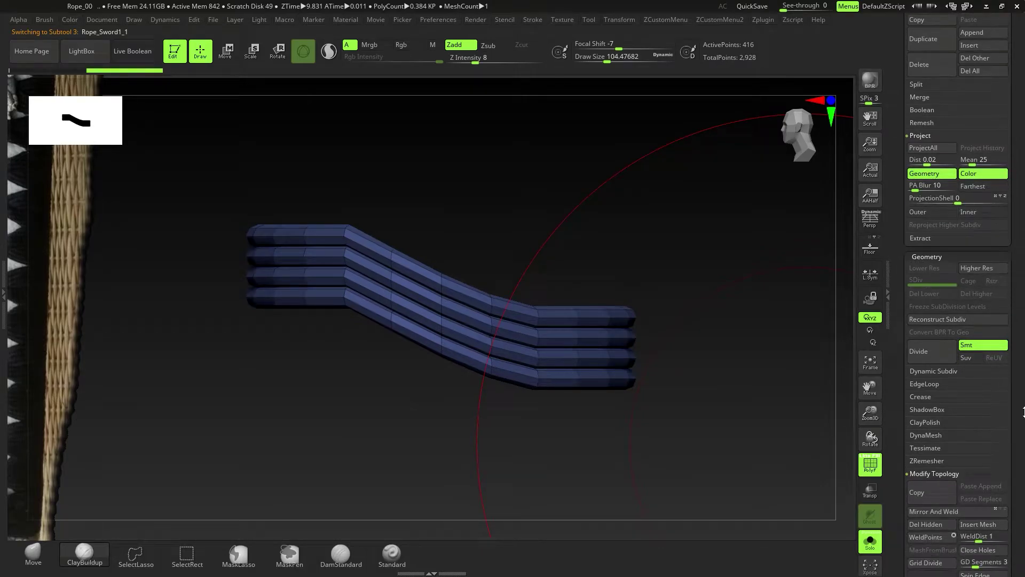
scroll(1023, 339, down, 5)
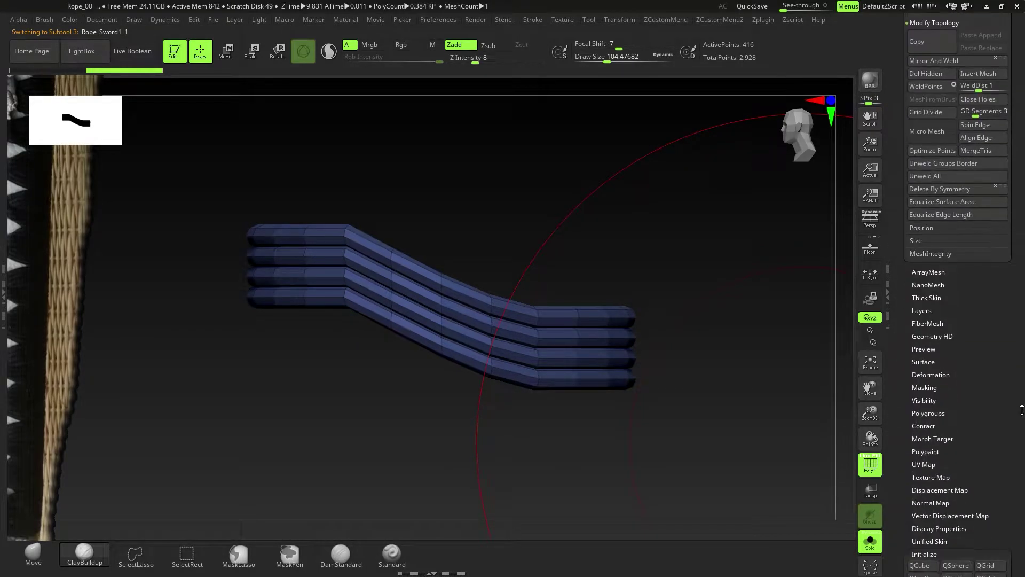
click(931, 374)
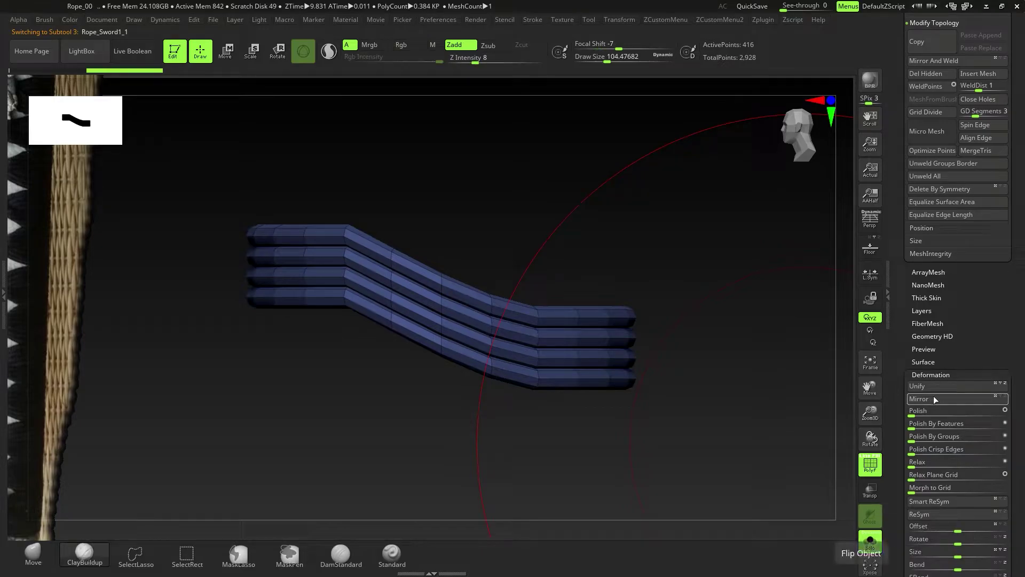
click(938, 397)
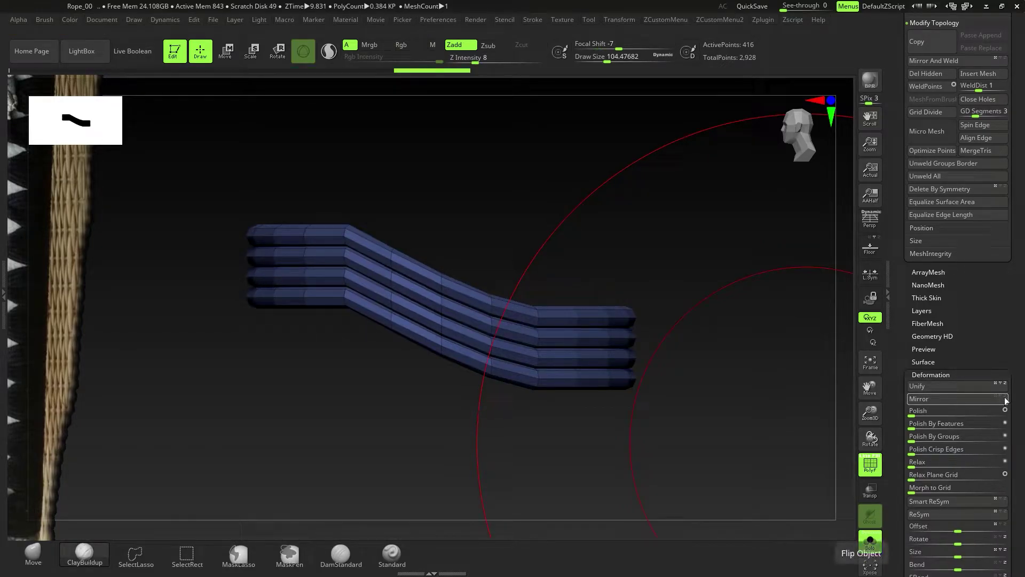
click(965, 398)
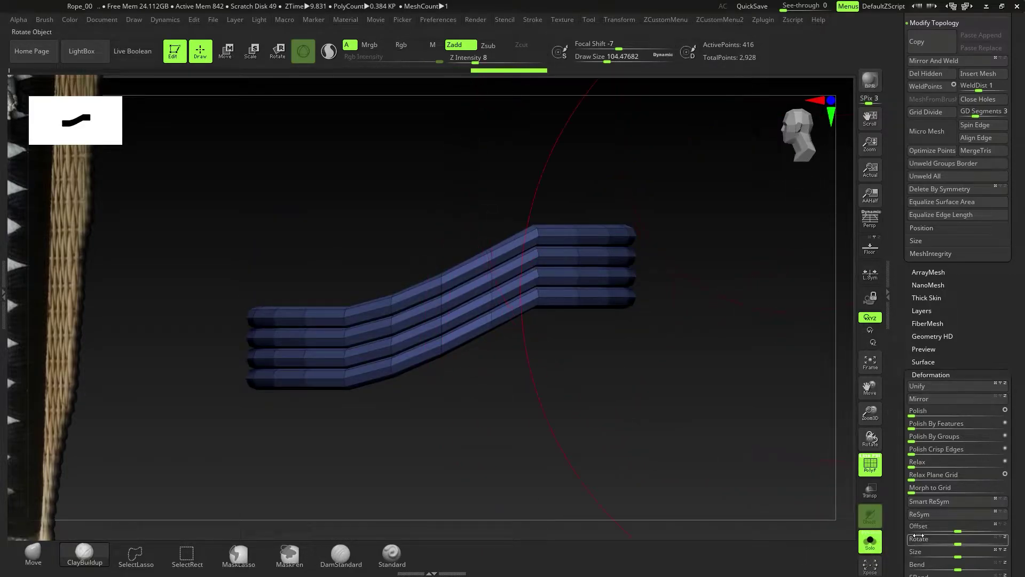
- Turn off solo display and hide the straight ring stack Rope_Sword1, leaving the two crossing strand sets on the handle
click(870, 542)
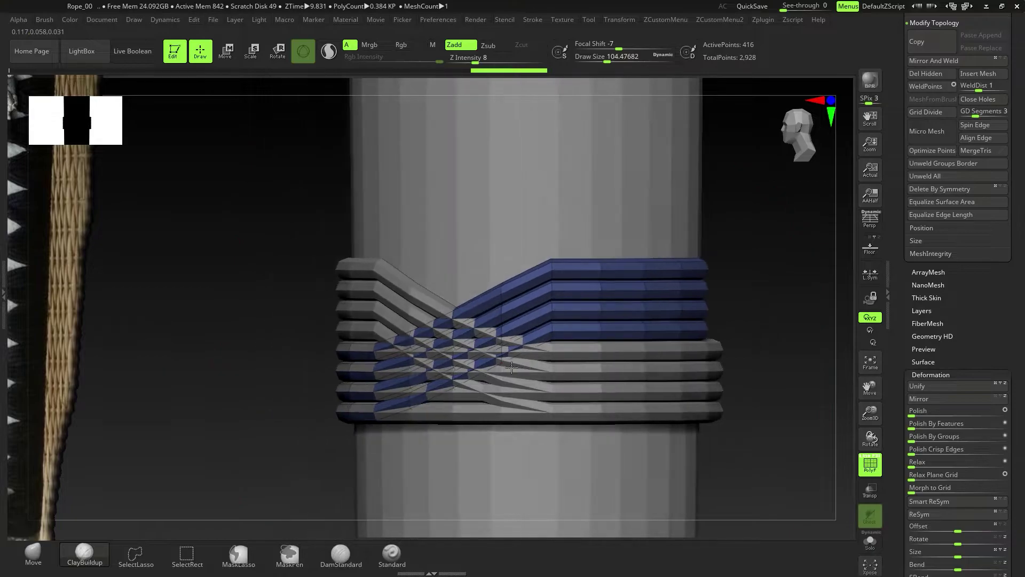
scroll(1024, 440, up, 15)
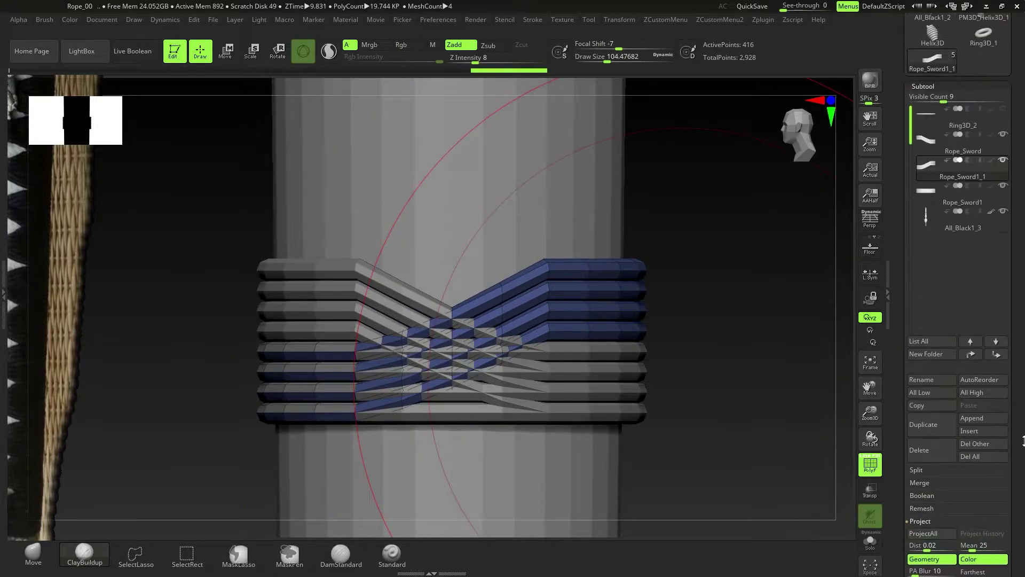
click(1005, 188)
mouse_move(490, 351)
alt+right_down()
mouse_move(496, 342)
mouse_move(517, 350)
mouse_move(456, 343)
alt+right_up()
key(s)
drag(456, 343, 454, 343)
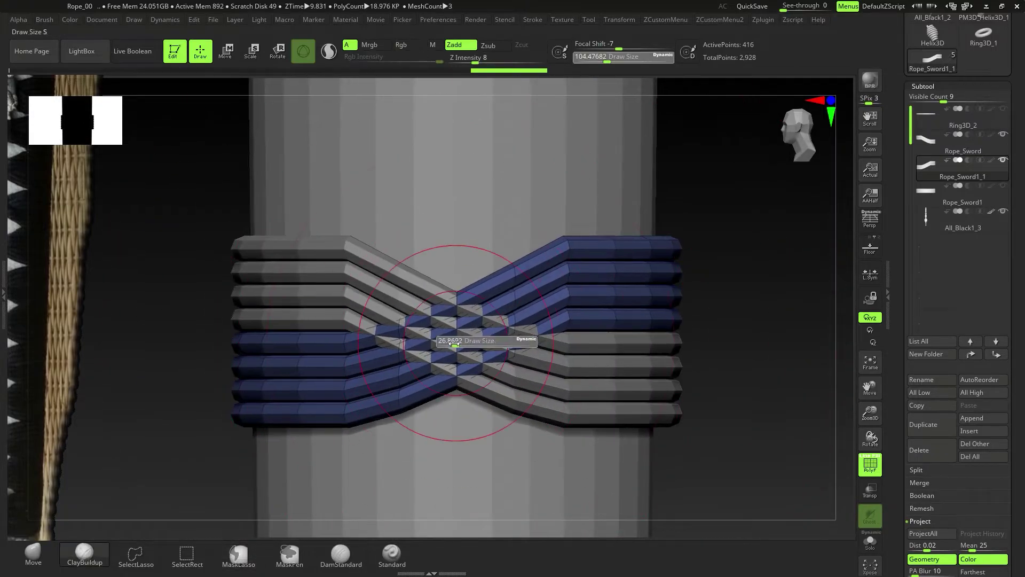
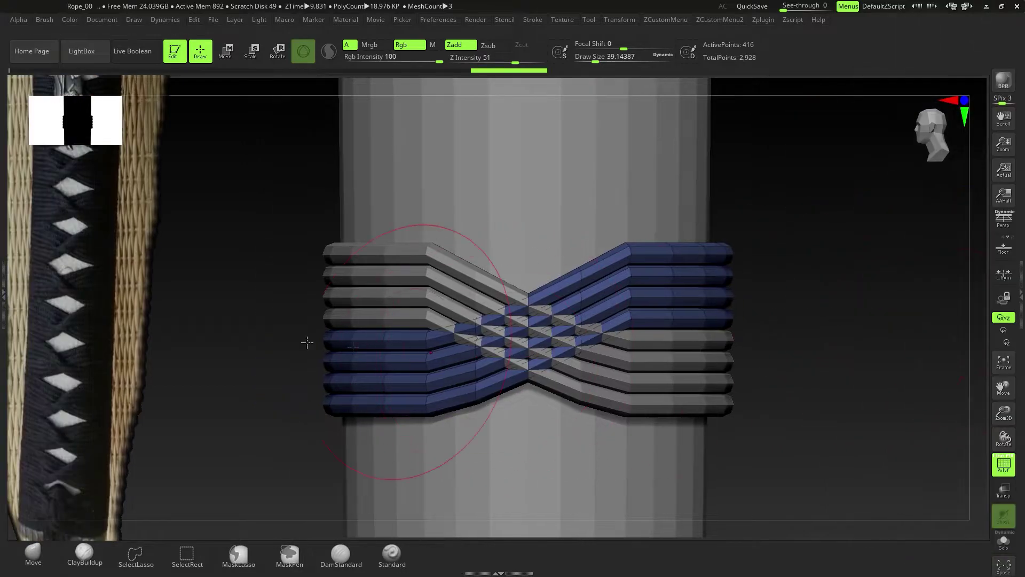
- Select the original strand set and pull it outward with the Move brush so it crosses in front of the mirrored set
mouse_move(582, 306)
ctrl+right_down()
mouse_move(557, 330)
mouse_move(578, 347)
ctrl+right_up()
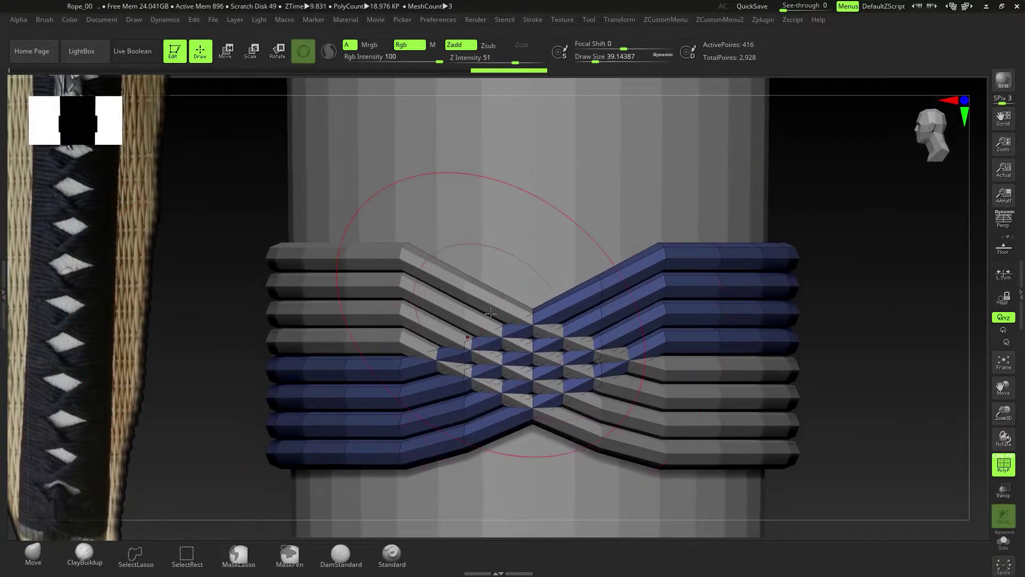
alt+click(466, 339)
key(s)
drag(491, 319, 496, 318)
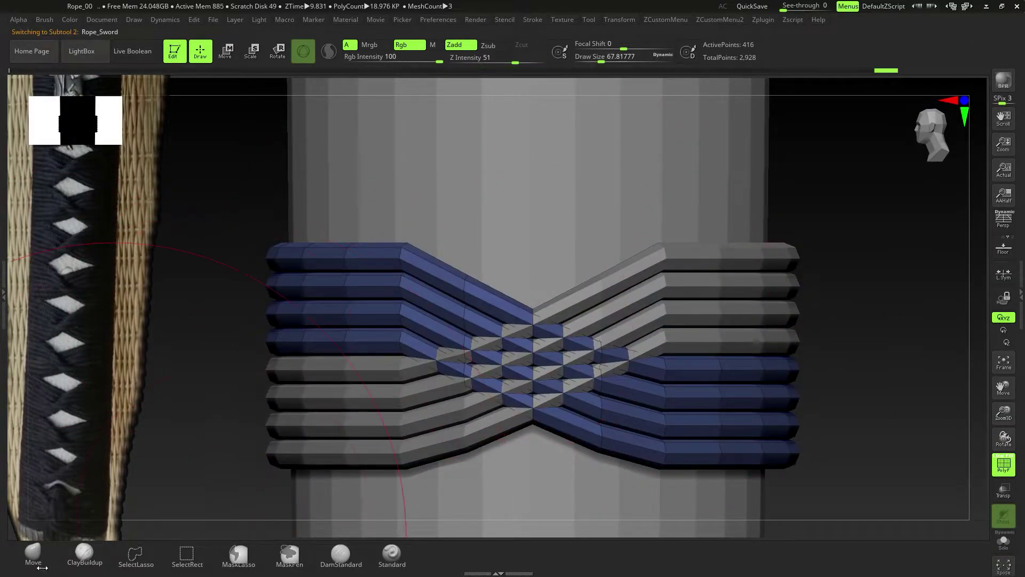
click(44, 566)
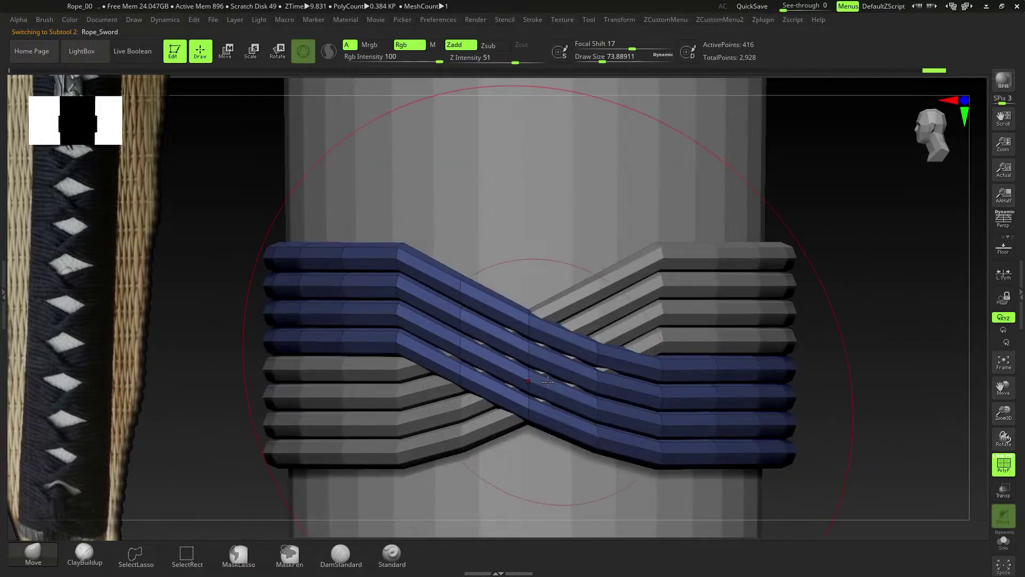
key(ctrl)
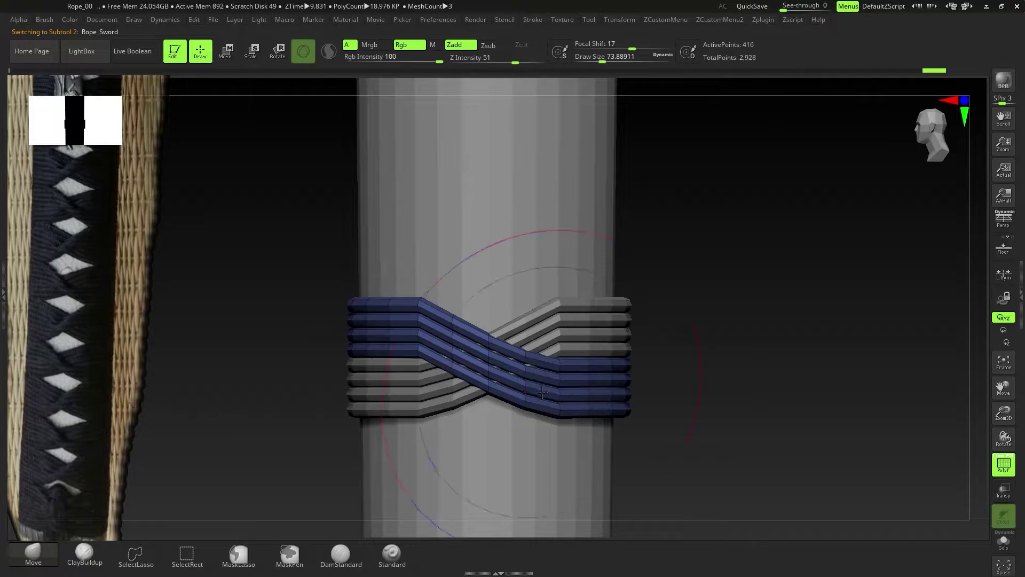
- Reshape the front strands at the crossing with the Move Topological brush, closing gaps and curving them more smoothly
ctrl+right_drag(489, 372, 527, 407)
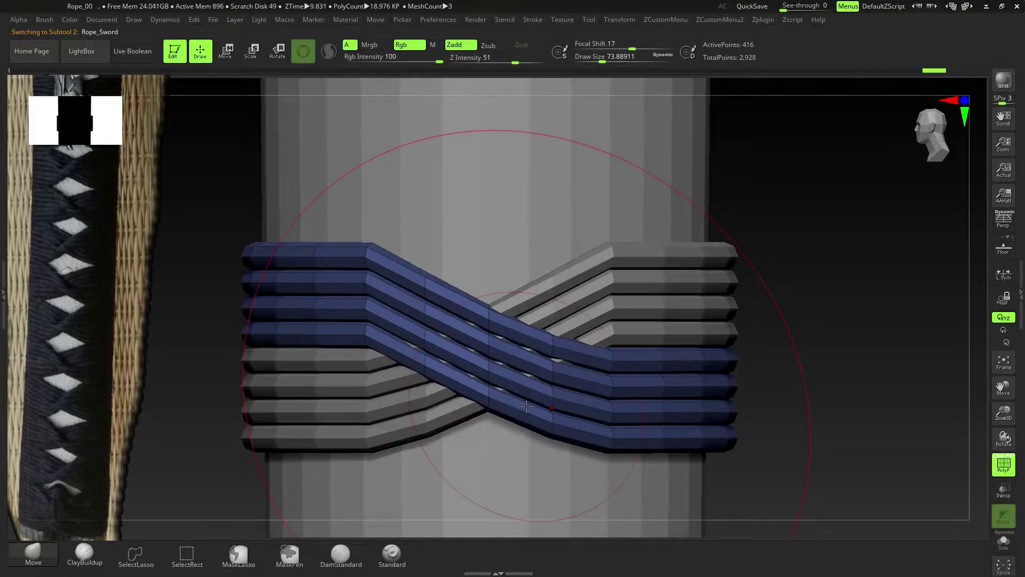
key(b)
key(s)
ctrl+right_drag(491, 373, 493, 386)
drag(516, 320, 504, 363)
mouse_move(506, 347)
right_down()
mouse_move(484, 363)
mouse_move(590, 327)
right_up()
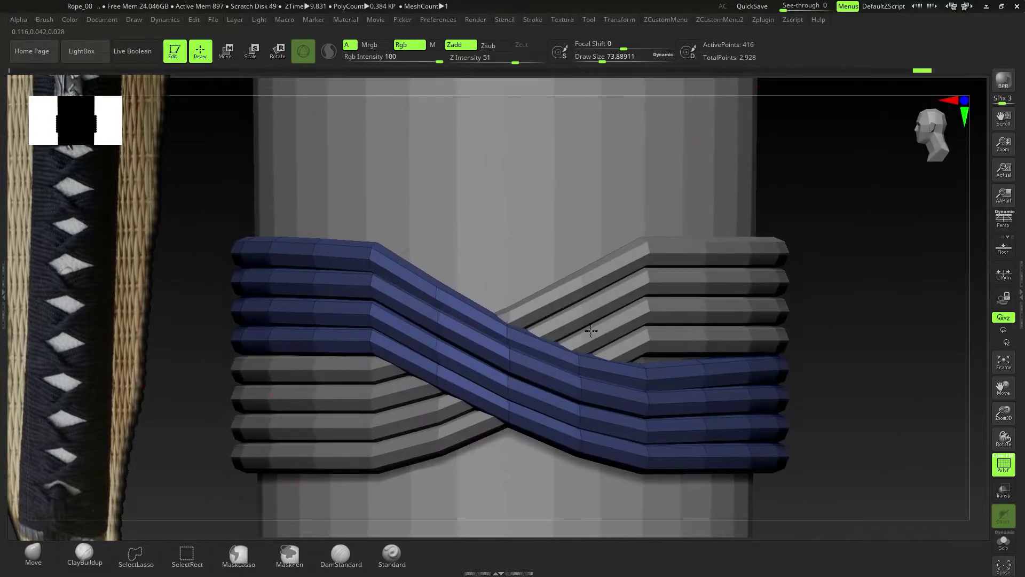
- Try to weave the two strand sets by pushing individual strands over and under each other at the crossing
alt+click(590, 327)
ctrl+right_drag(506, 337, 475, 387)
alt+click(513, 347)
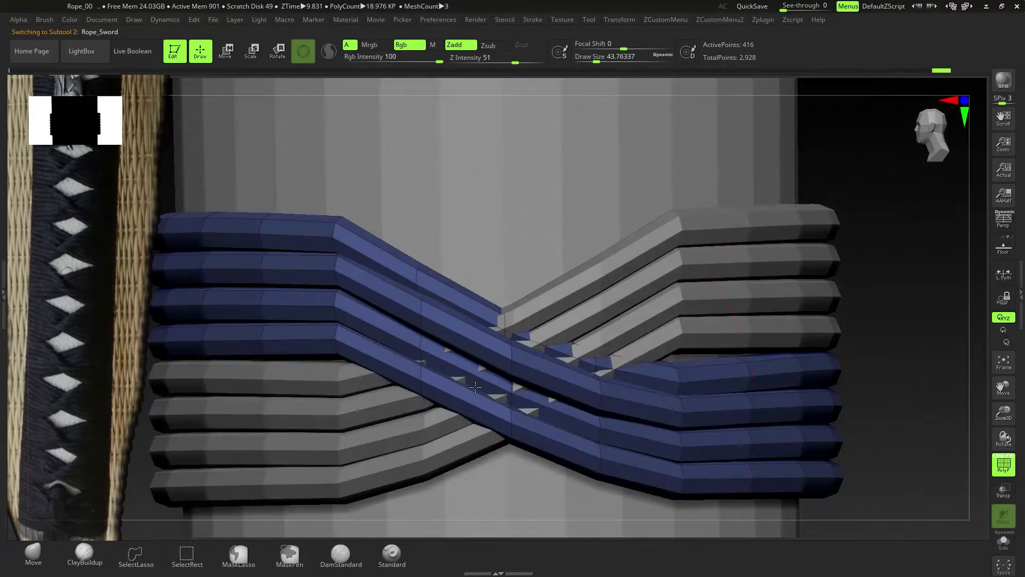
key(s)
drag(592, 430, 586, 430)
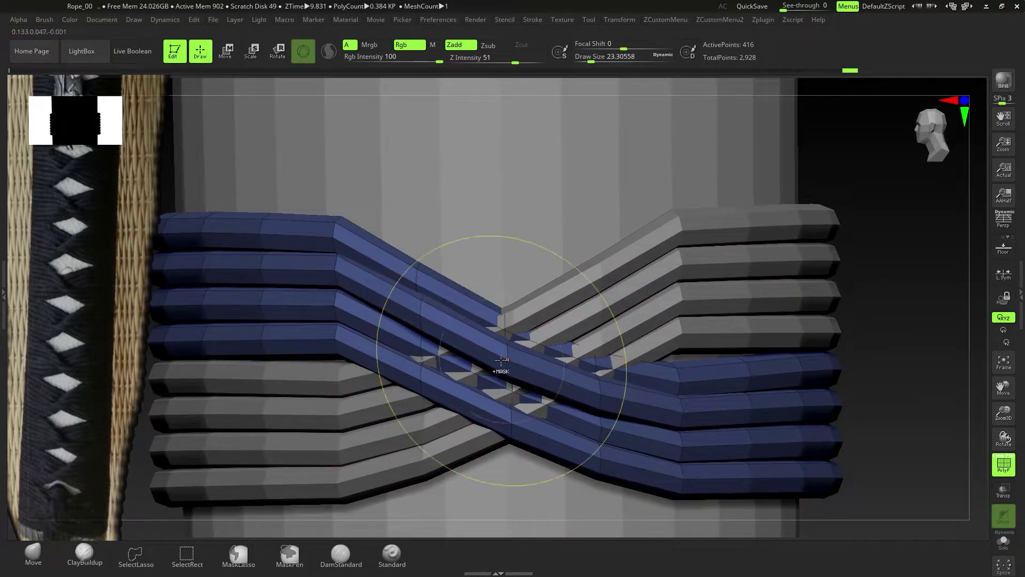
alt+drag(522, 401, 608, 429)
alt+click(499, 395)
alt+click(495, 337)
alt+drag(502, 341, 435, 340)
alt+click(598, 370)
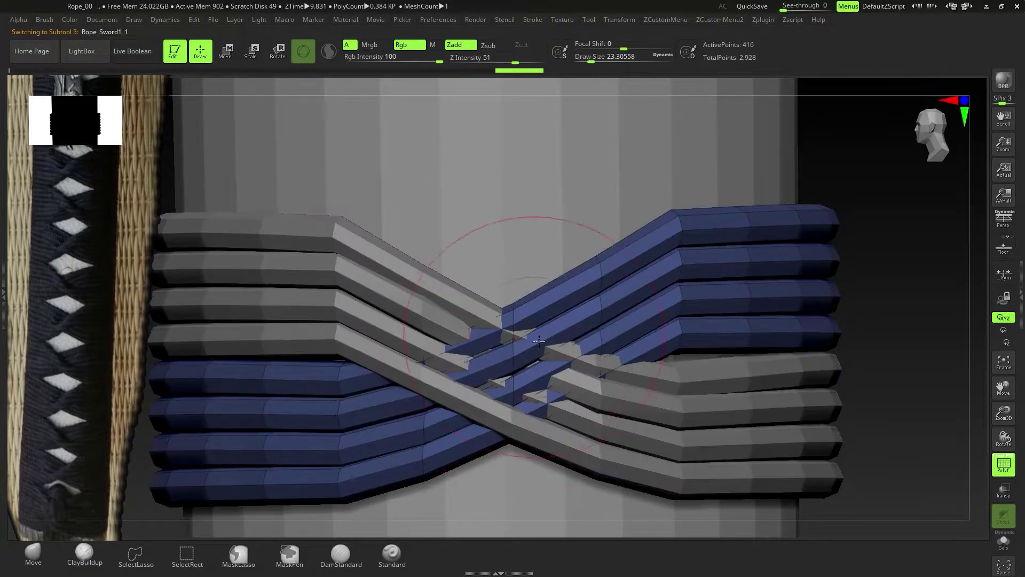
- Step back and forth through the edit history and undo the weaving of individual strands
ctrl+right_drag(526, 341, 530, 368)
key(ctrl+z)
key(ctrl+z)
key(ctrl+z)
key(ctrl+z)
key(ctrl+z)
key(ctrl+z)
key(ctrl+z)
key(ctrl+z)
key(ctrl+z)
key(ctrl+z)
key(ctrl+z)
key(ctrl+shift+z)
key(ctrl+shift+z)
key(ctrl+shift+z)
key(ctrl+shift+z)
key(ctrl+shift+z)
key(ctrl+shift+z)
key(ctrl+shift+z)
key(ctrl+shift+z)
key(ctrl+shift+z)
key(ctrl+shift+z)
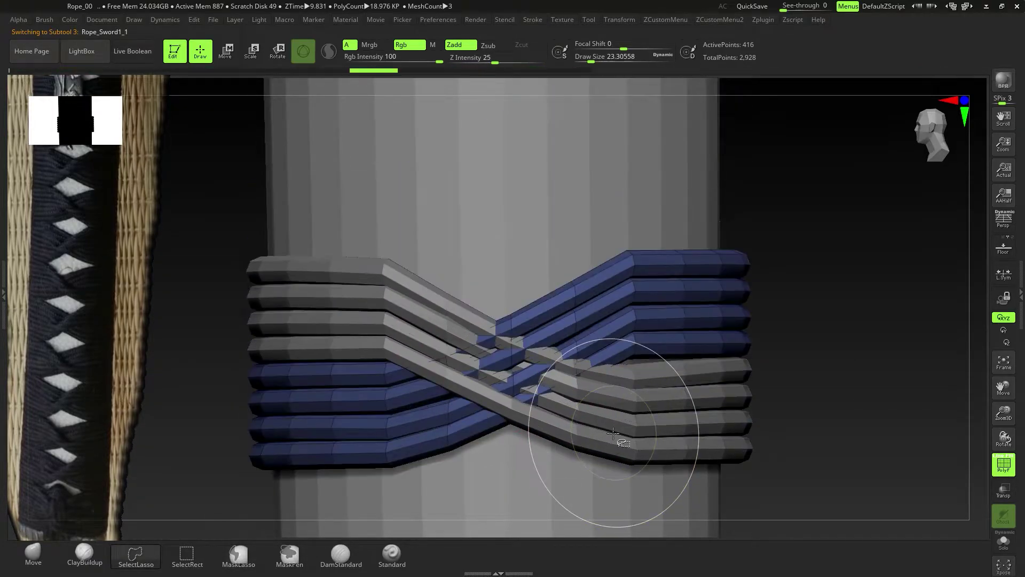
key(ctrl+z)
ctrl+right_drag(617, 426, 524, 374)
- Merge the Rope_Sword strand set down with Rope_Sword1_1 into a single subtool
click(1021, 296)
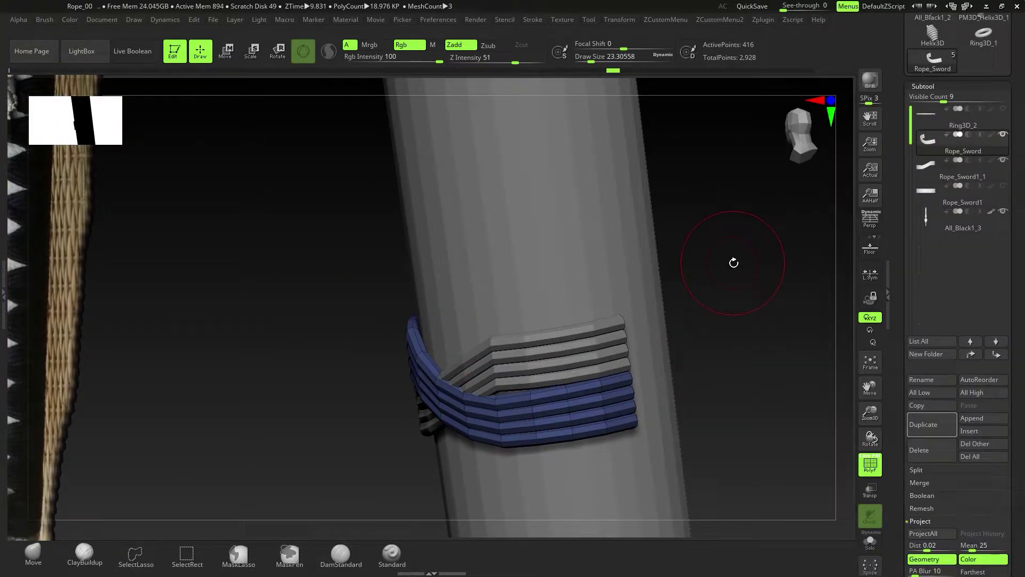
key(space)
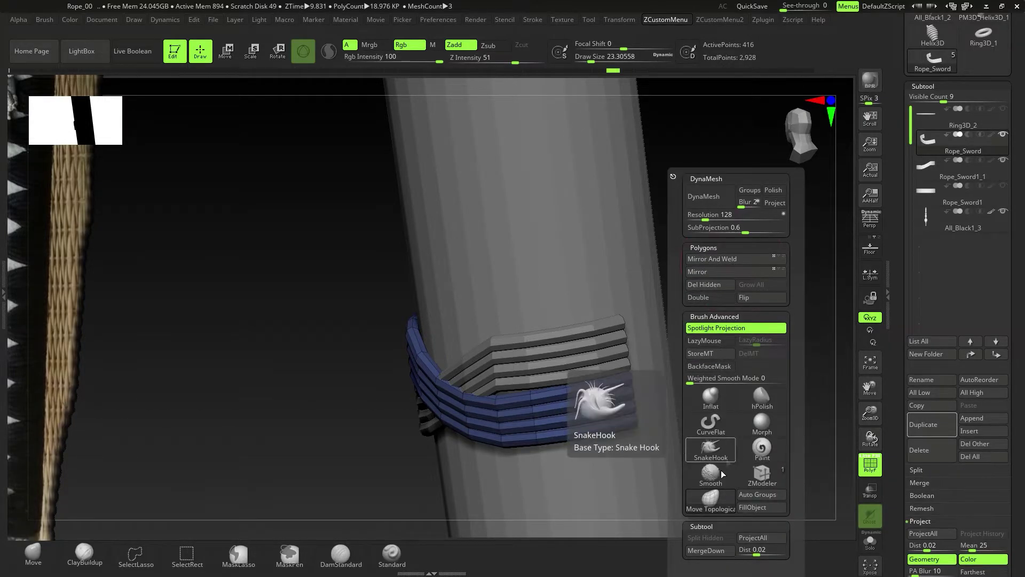
drag(998, 462, 999, 399)
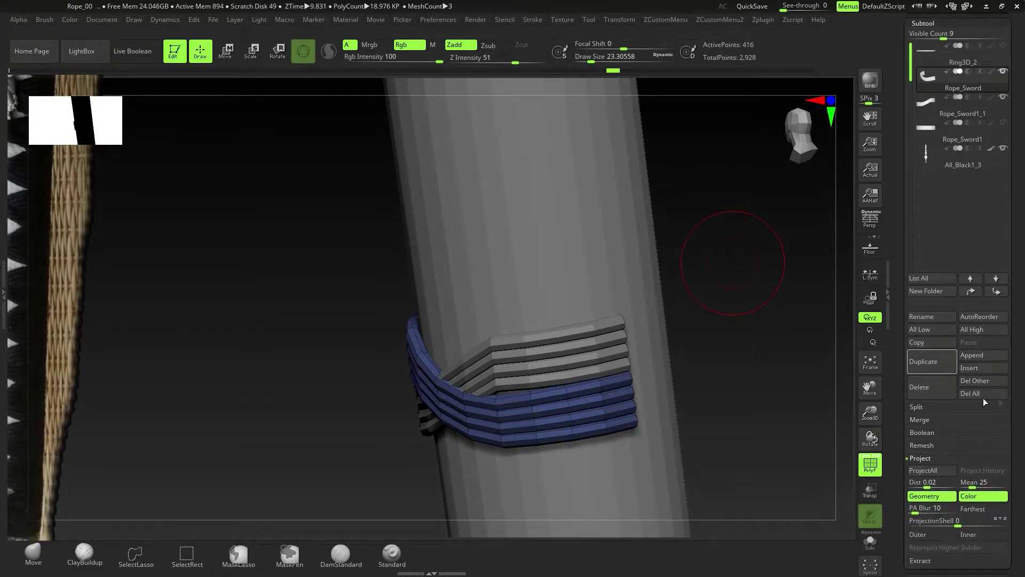
click(922, 420)
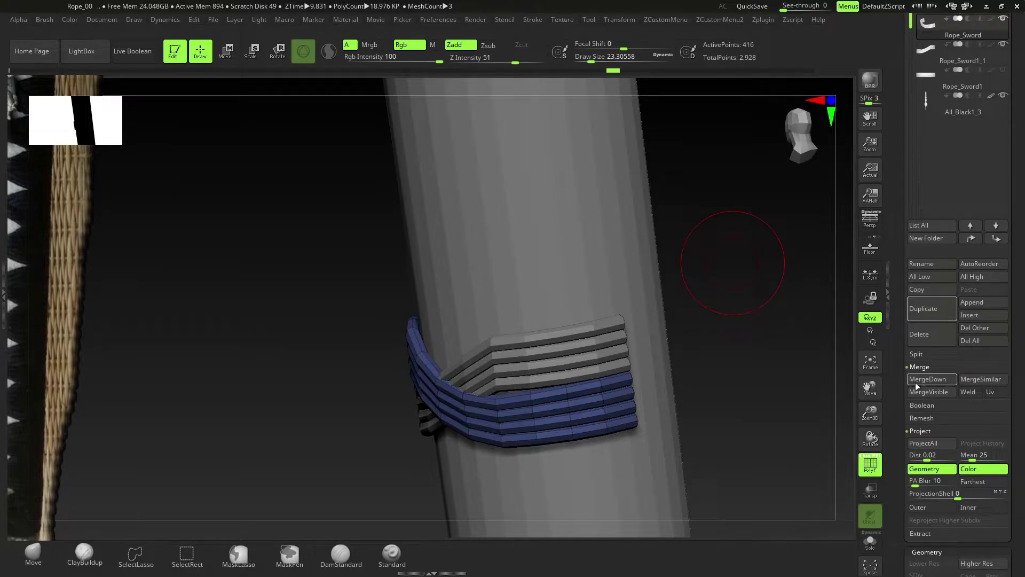
click(915, 383)
click(834, 409)
right_drag(694, 409, 520, 391)
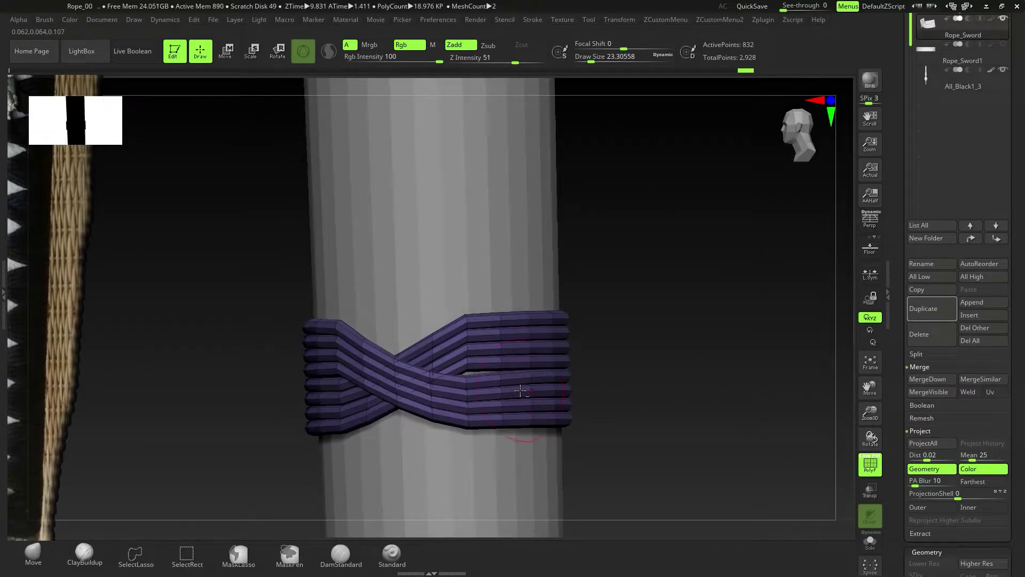
- Try to mirror and weld the merged half-wrap without flipping it first
key(space)
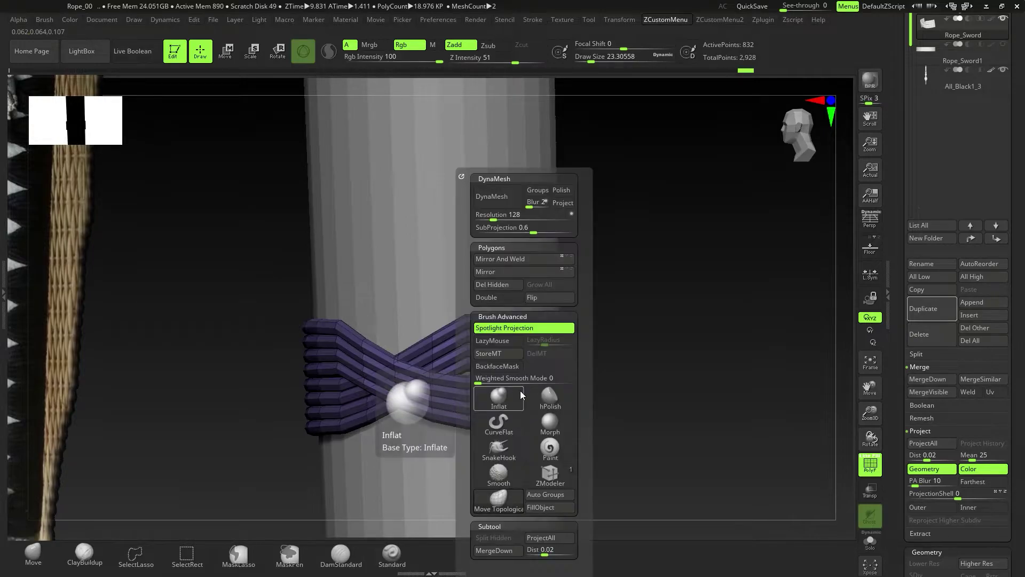
click(531, 260)
scroll(1009, 390, down, 5)
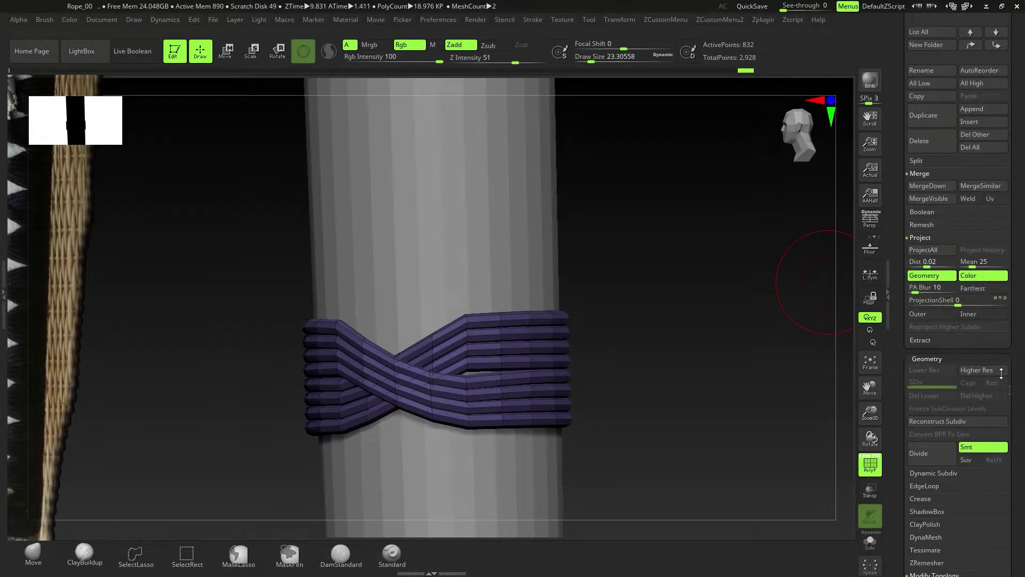
scroll(1024, 407, down, 5)
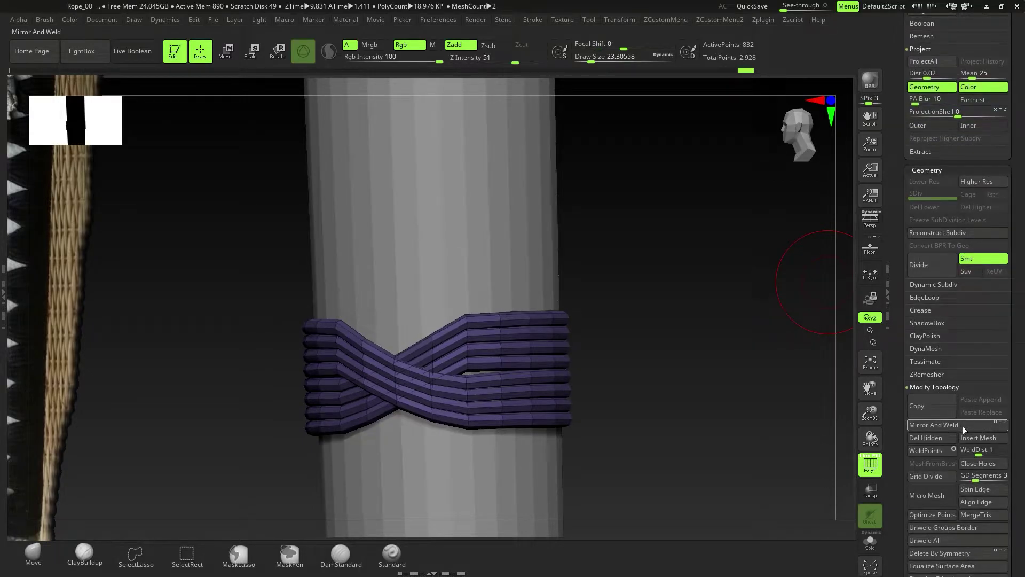
click(946, 425)
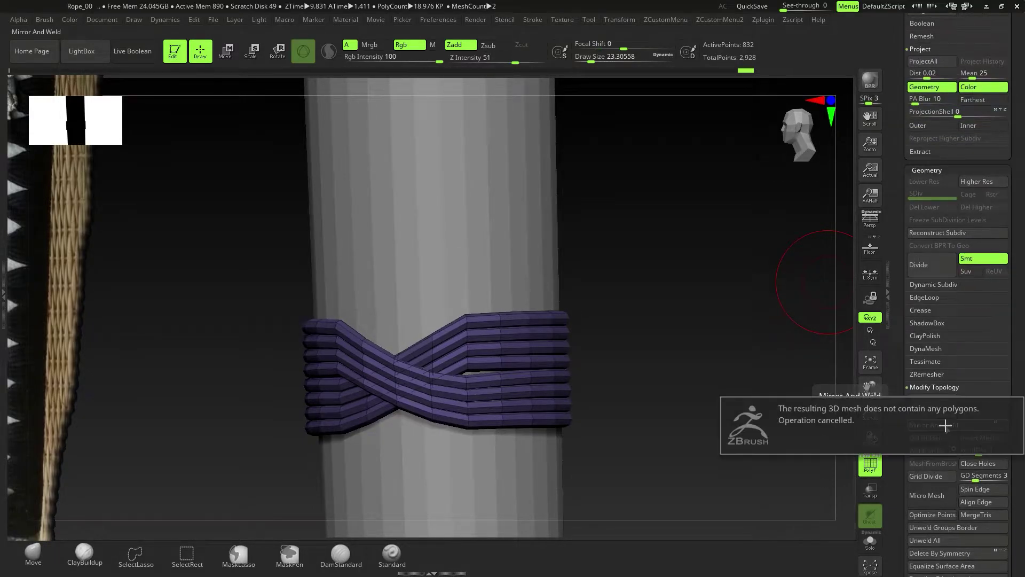
drag(758, 395, 700, 387)
- Flip the merged strands with Mirror, and apply Mirror And Weld to continue the wrap around the handle's other side
key(space)
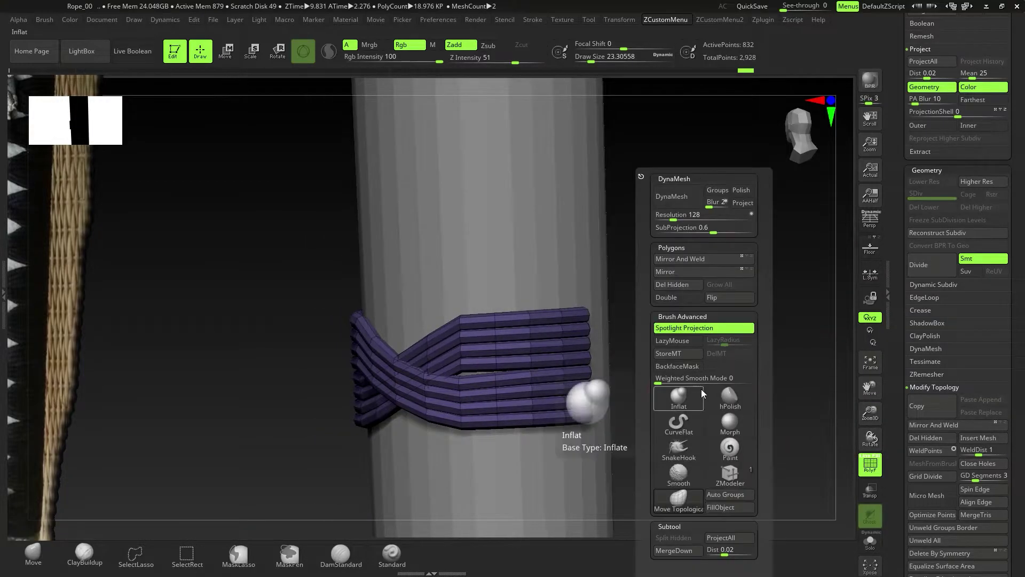
click(679, 270)
click(679, 258)
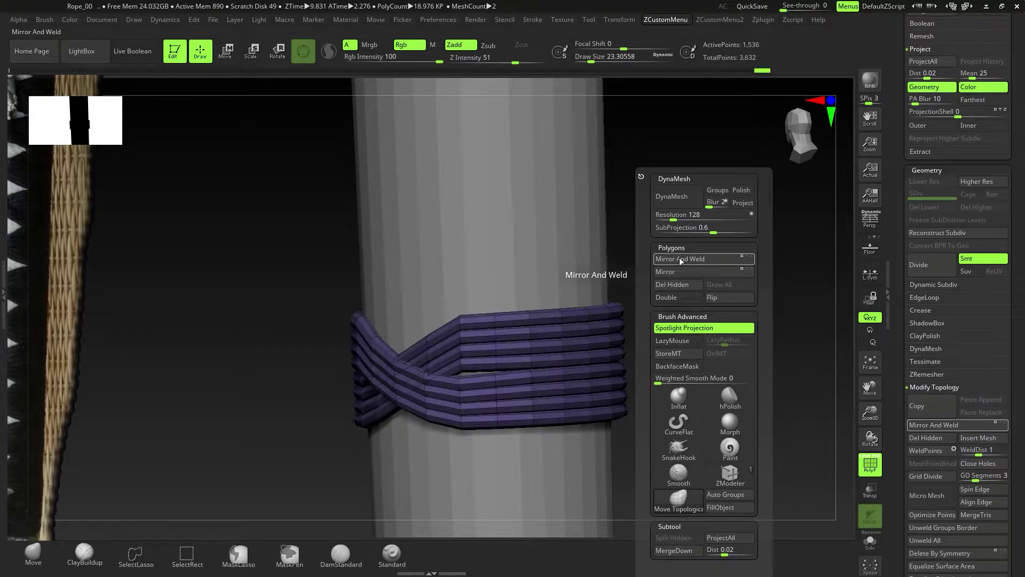
mouse_move(543, 341)
right_down()
mouse_move(540, 355)
mouse_move(519, 354)
mouse_move(591, 353)
mouse_move(501, 457)
right_up()
right_click(502, 457)
- Subdivide the welded rope mesh one level to round off its strands
key(b)
click(361, 419)
right_drag(564, 407, 290, 414)
ctrl+right_drag(475, 401, 529, 381)
ctrl+right_drag(528, 381, 491, 367)
key(d)
click(519, 187)
ctrl+right_drag(552, 335, 534, 371)
key(shift+d)
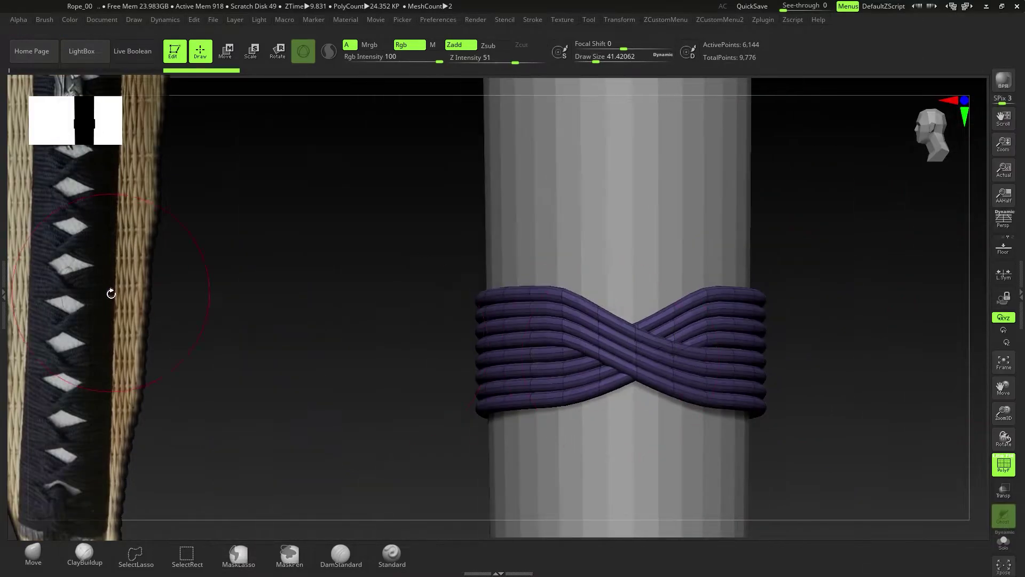
ctrl+right_drag(628, 299, 627, 350)
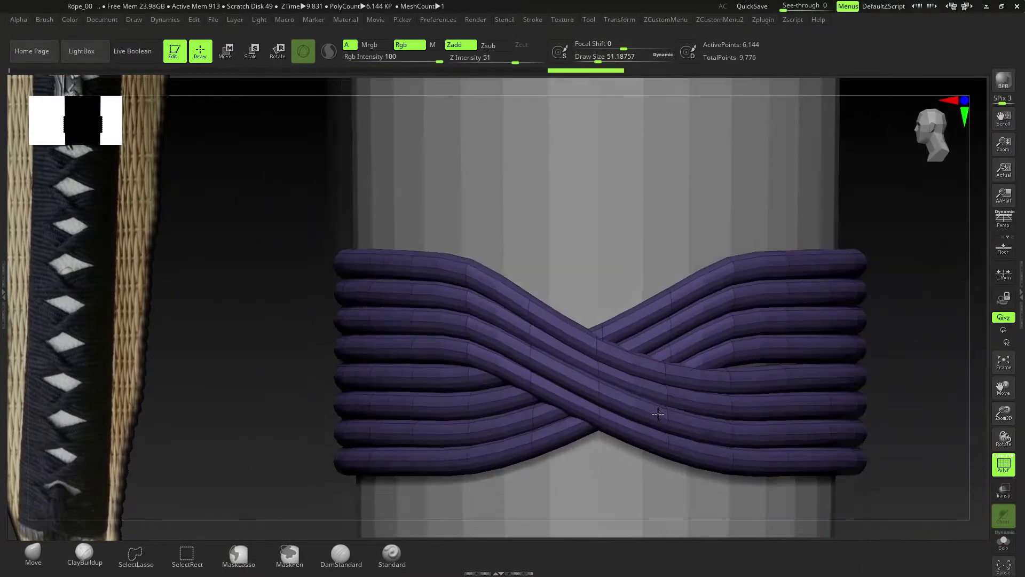
right_drag(572, 332, 596, 334)
key(s)
key(s)
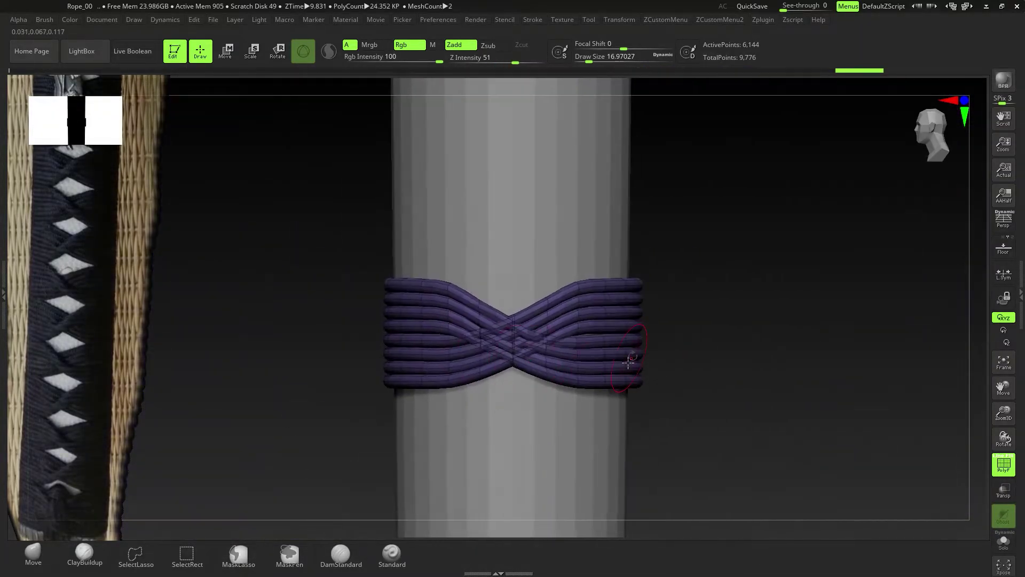
- Duplicate the rope wrap segment about 0.1 down the handle and repeat the copy at even spacing along its length
mouse_move(562, 360)
right_down()
mouse_move(471, 350)
mouse_move(555, 389)
mouse_move(495, 357)
mouse_move(582, 270)
mouse_move(517, 209)
right_up()
key(w)
click(1020, 293)
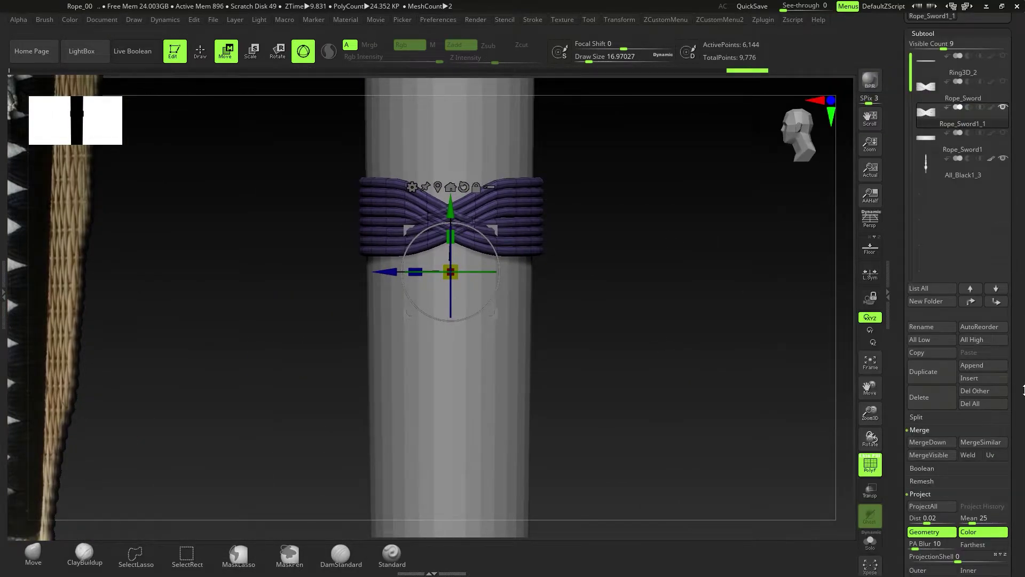
drag(1023, 388, 1018, 312)
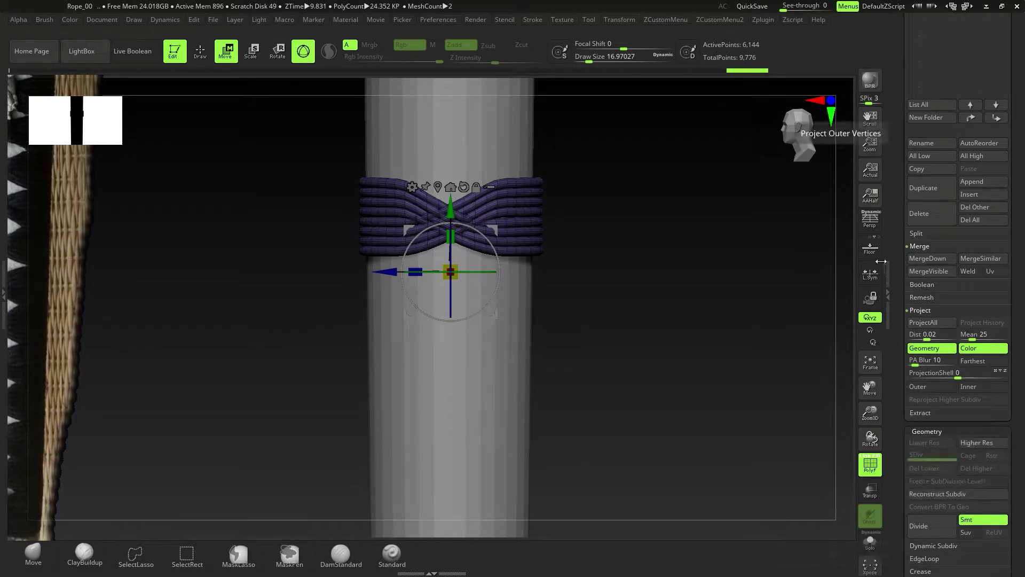
click(886, 282)
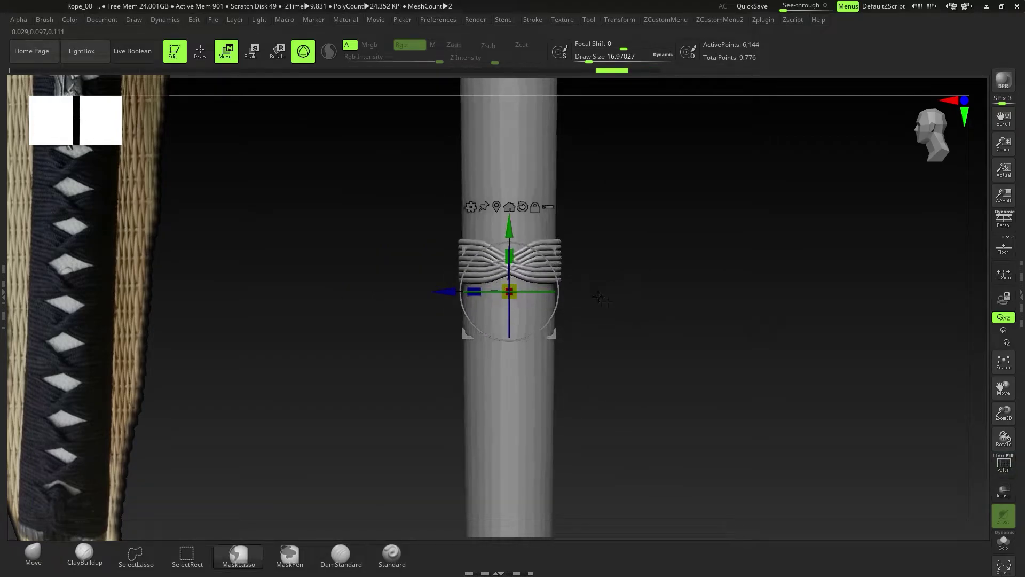
ctrl+drag(512, 235, 519, 270)
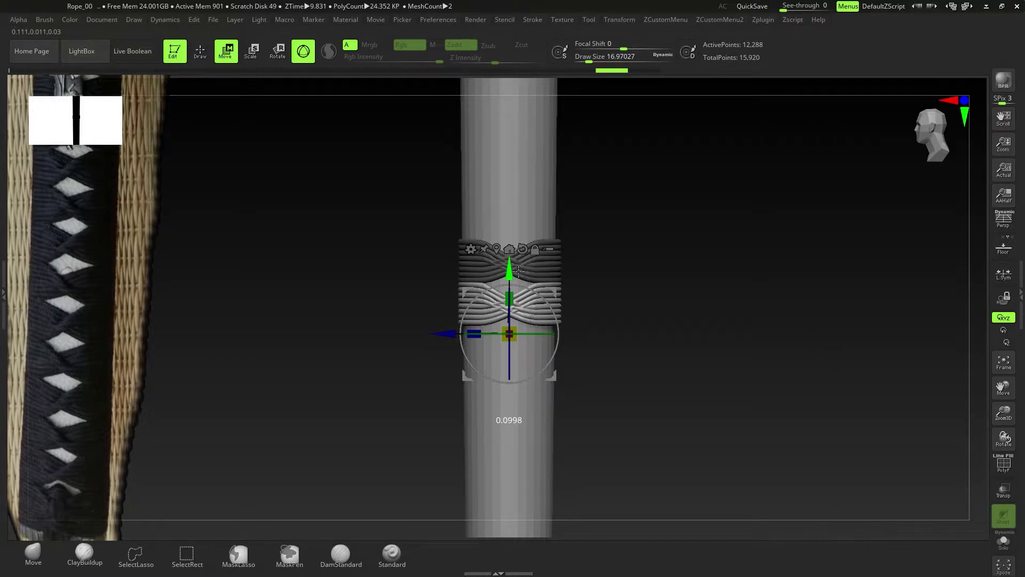
ctrl+drag(517, 427, 524, 559)
alt+right_drag(600, 310, 512, 322)
alt+right_drag(512, 323, 505, 235)
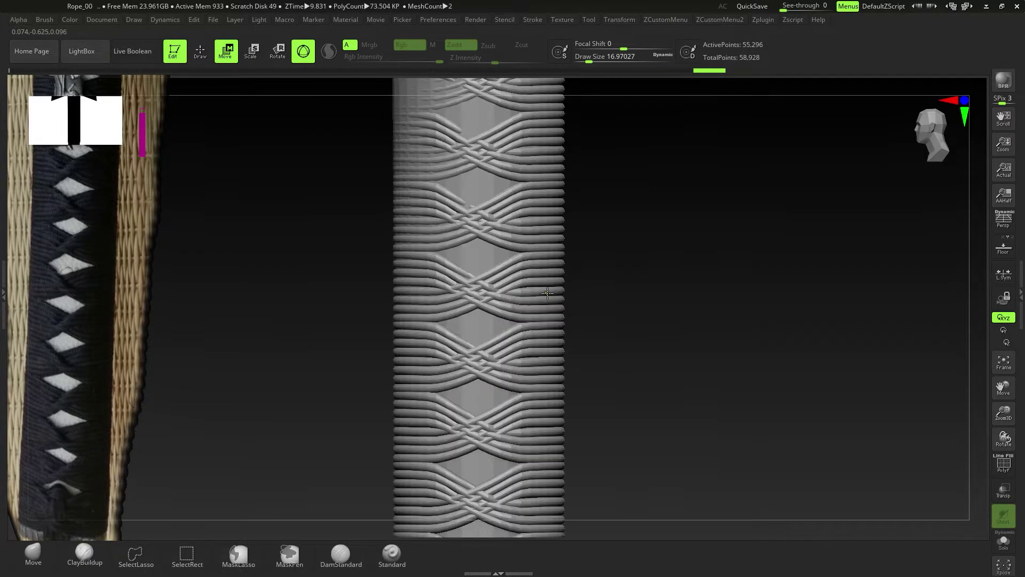
- Extend the row of wrap copies along the full handle and remove the surplus ones while the rope is isolated
drag(522, 299, 528, 419)
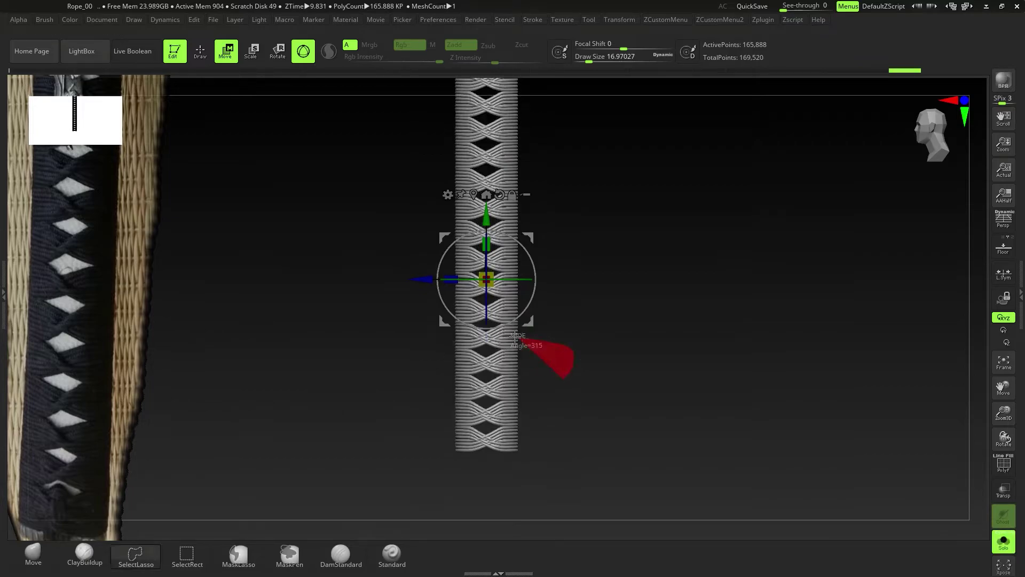
key(space)
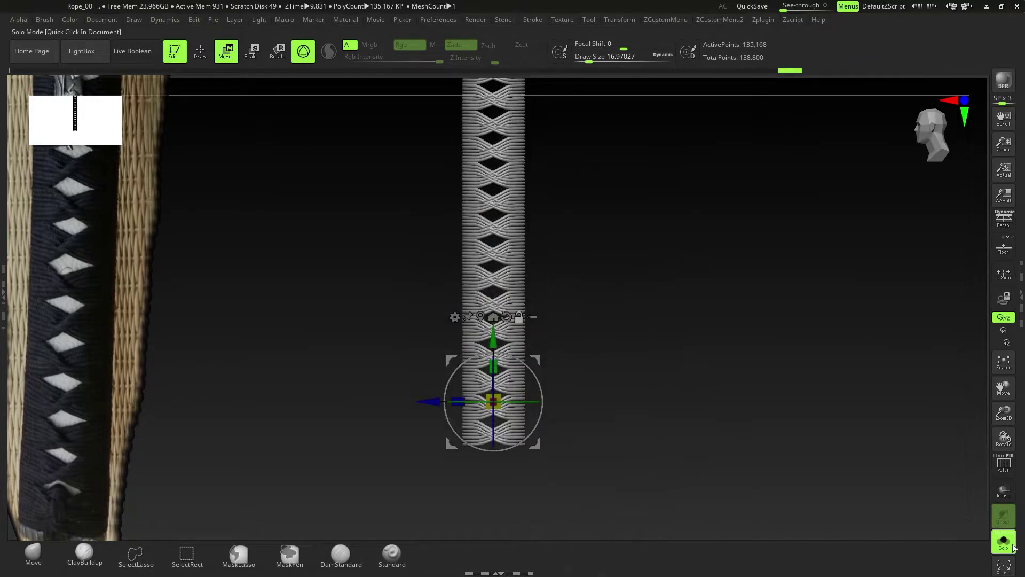
click(1004, 542)
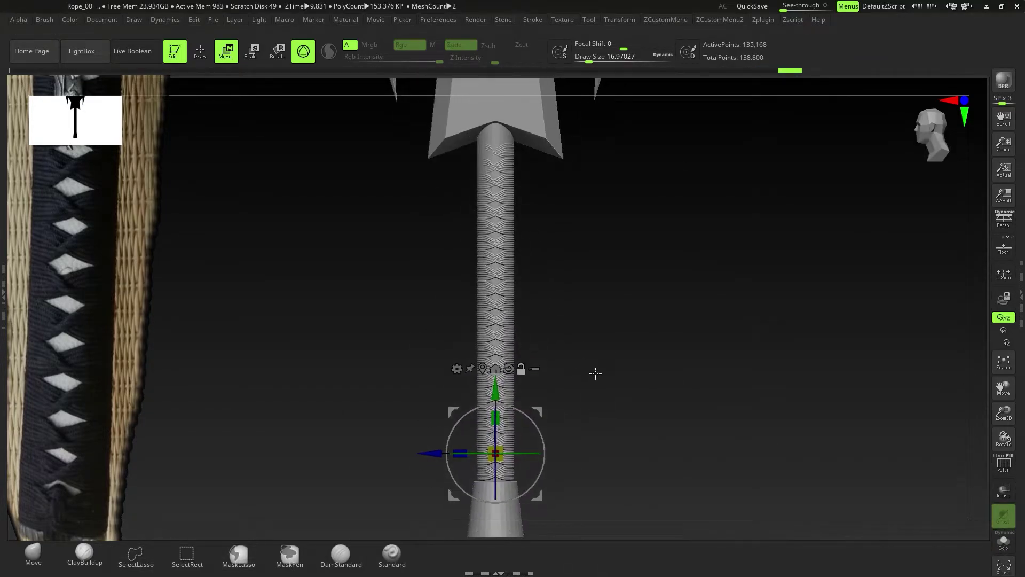
- Apply a Deformer to the rope wrap and scale its control points nearest the guard by about 1.06 to fit the handle
click(457, 368)
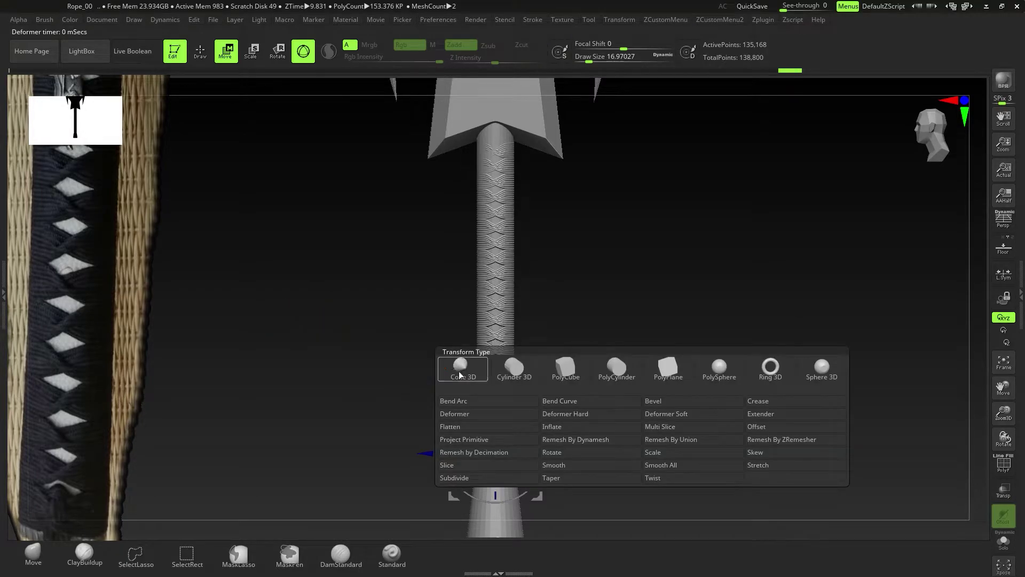
click(477, 414)
key(ctrl+shift)
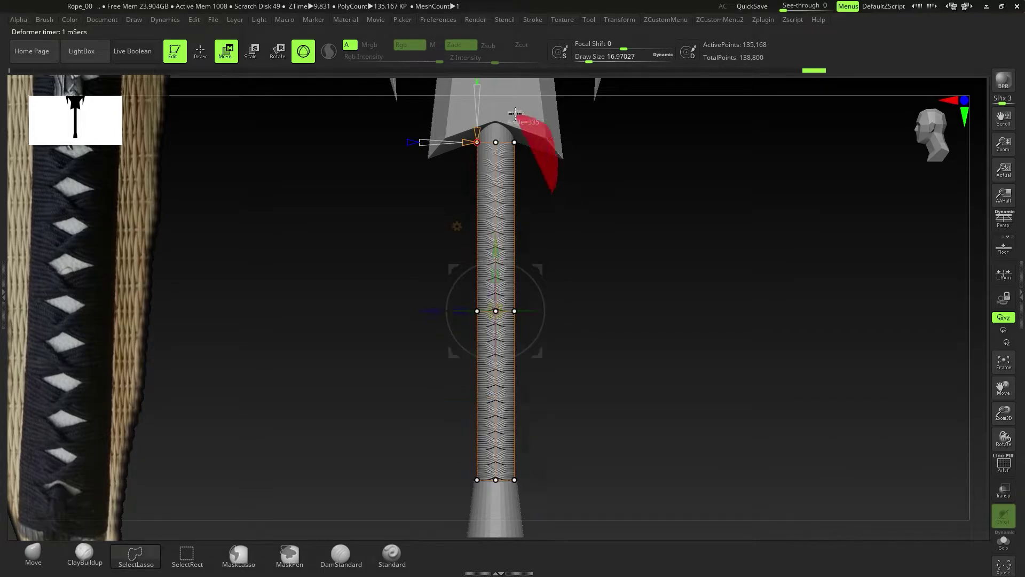
mouse_move(552, 193)
ctrl+mouse_down()
mouse_move(481, 106)
mouse_move(462, 181)
ctrl+mouse_up()
ctrl+right_drag(466, 182, 568, 278)
drag(508, 178, 510, 177)
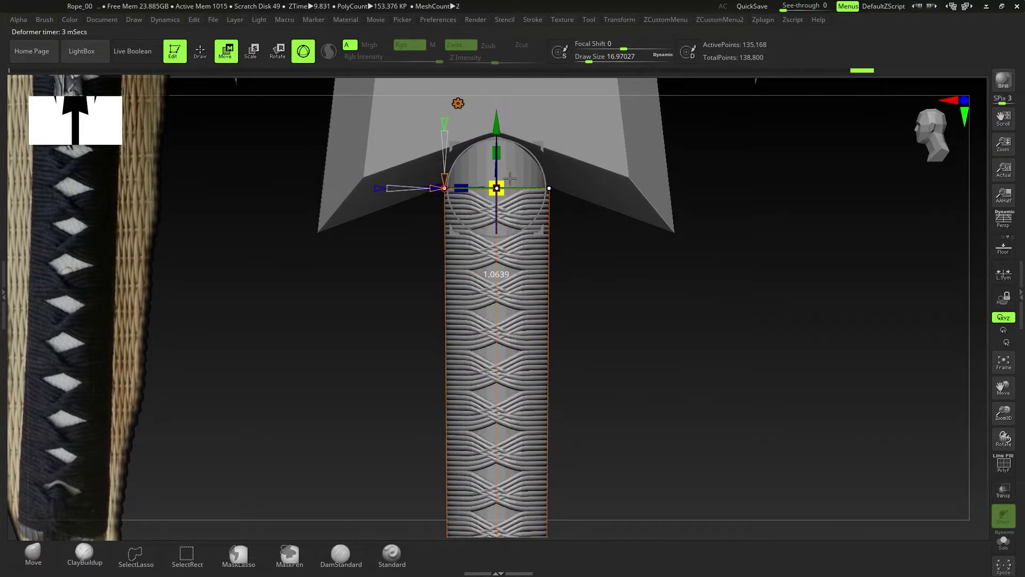
- Scale the Deformer's control points at the pommel end of the rope by about 0.93 to narrow the wrap there
alt+right_drag(547, 328, 506, 160)
alt+right_drag(544, 294, 545, 154)
mouse_move(541, 365)
ctrl+right_down()
mouse_move(491, 341)
mouse_move(547, 345)
mouse_move(511, 389)
mouse_move(531, 367)
ctrl+right_up()
alt+right_drag(531, 366, 529, 215)
mouse_move(571, 380)
ctrl+mouse_down()
mouse_move(444, 456)
mouse_move(457, 449)
ctrl+mouse_up()
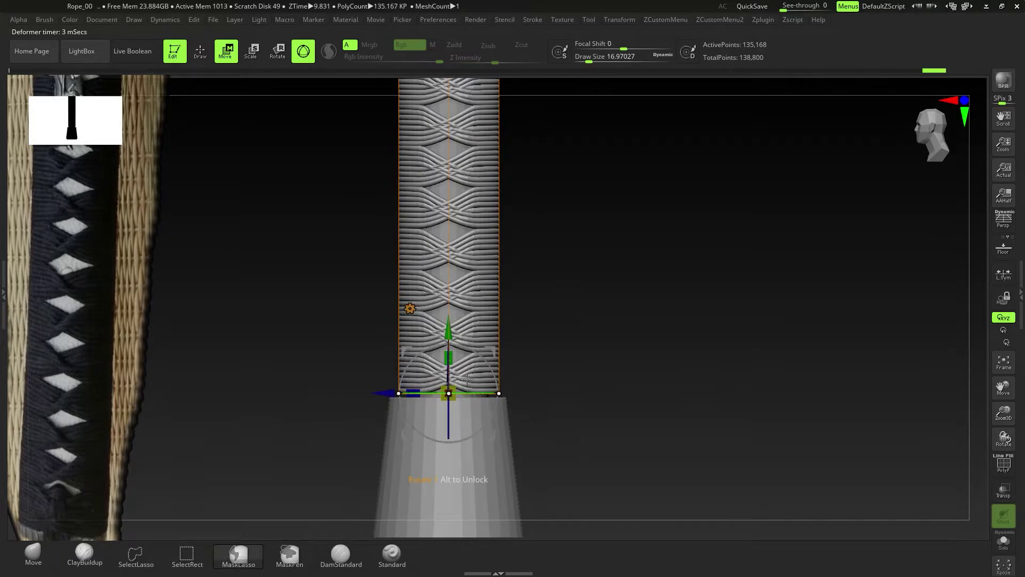
drag(455, 386, 453, 388)
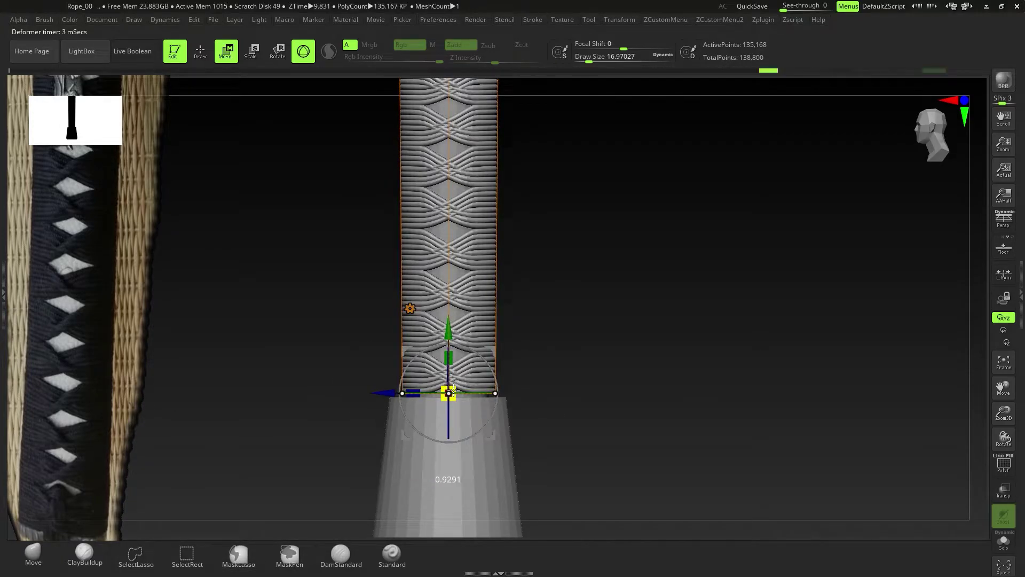
- Accept the Deformer changes on the rope wrap and return to sculpting mode
key(q)
mouse_move(471, 270)
alt+right_down()
mouse_move(394, 341)
mouse_move(376, 342)
alt+right_up()
key(w)
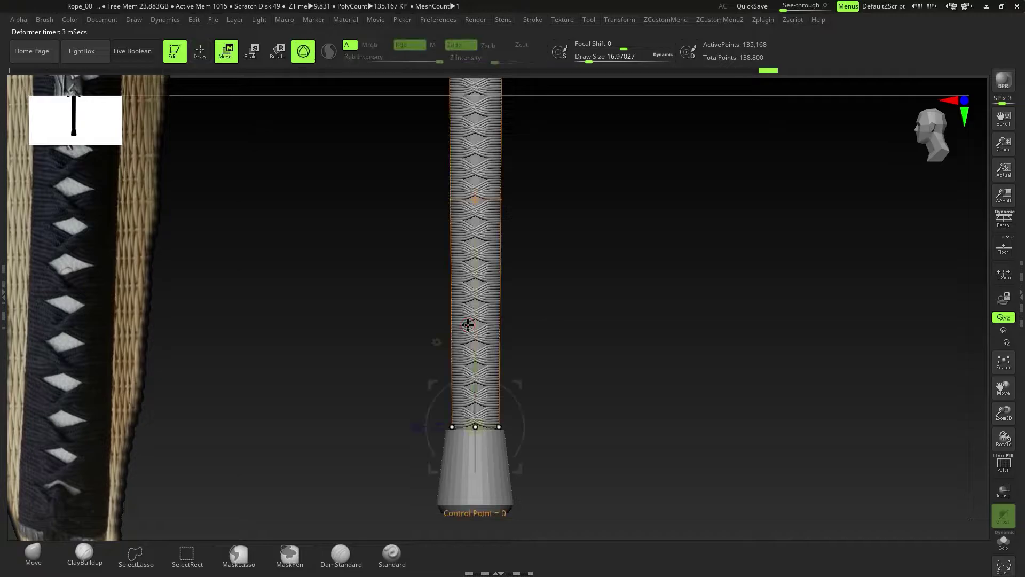
click(437, 343)
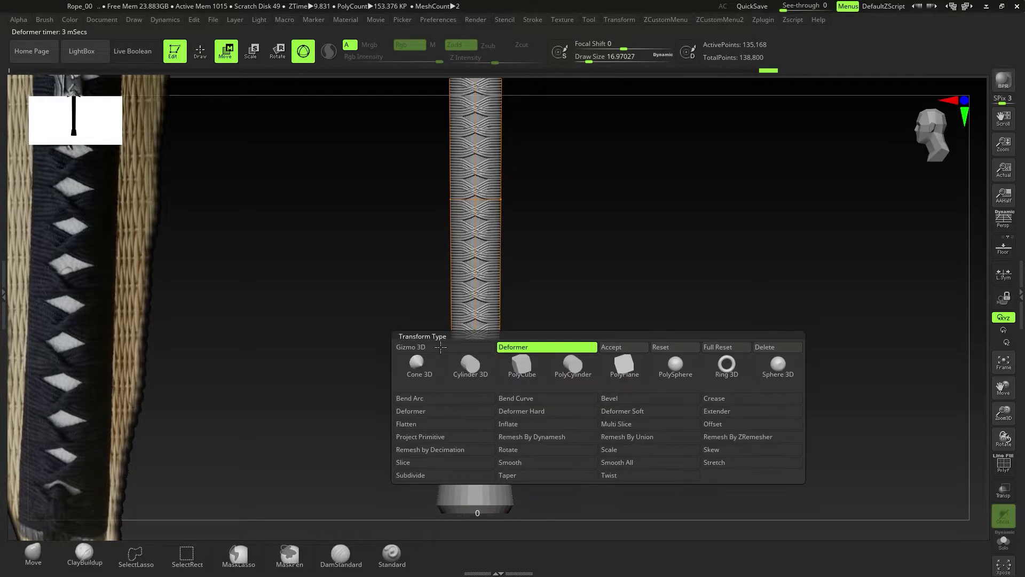
click(613, 350)
alt+right_drag(506, 273, 505, 336)
key(q)
alt+right_drag(483, 263, 462, 456)
mouse_move(566, 341)
right_down()
mouse_move(453, 339)
mouse_move(501, 341)
mouse_move(505, 412)
mouse_move(534, 491)
mouse_move(535, 467)
mouse_move(428, 344)
mouse_move(505, 350)
mouse_move(498, 359)
right_up()
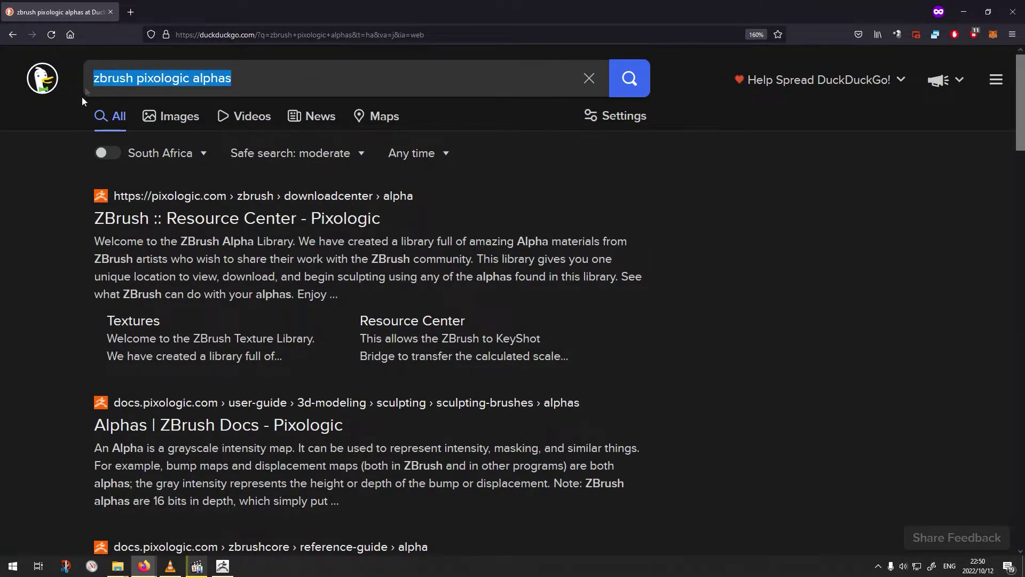
- In the browser, download the Weave 1 alpha from Pixologic's ZBrush alpha library and extract weave01.psd into the Rope folder
click(212, 224)
scroll(135, 373, up, 2)
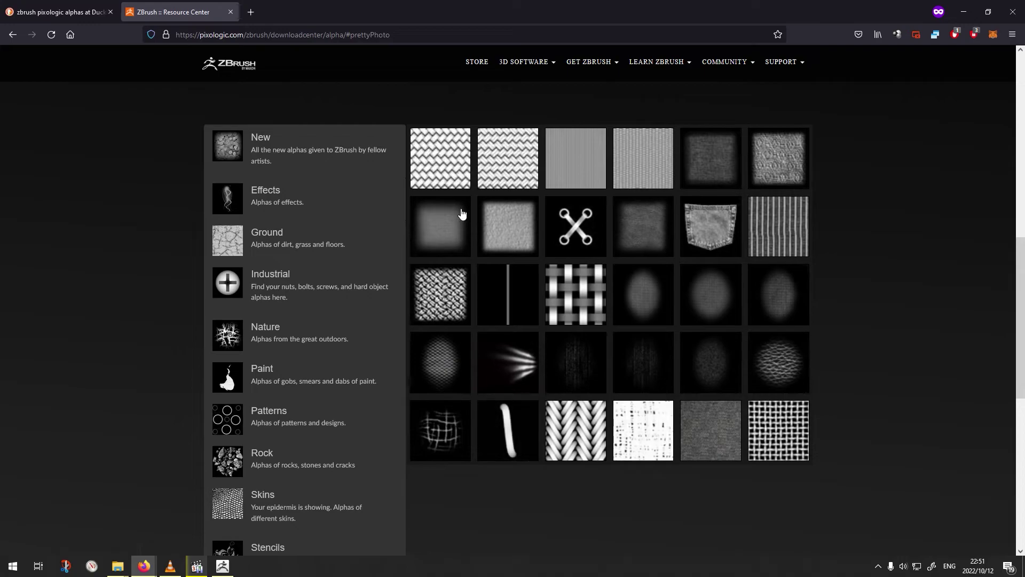
click(448, 161)
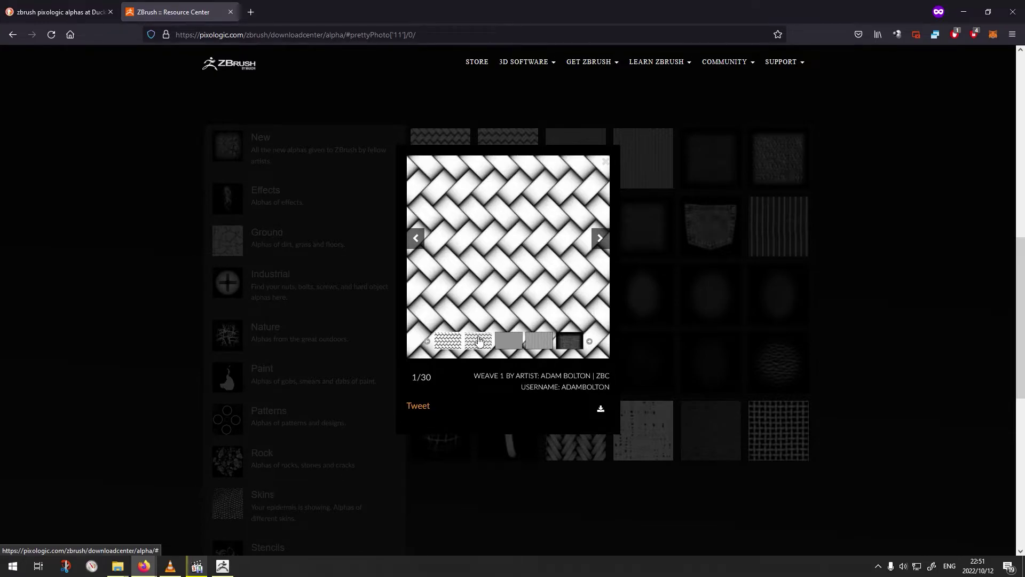
click(601, 413)
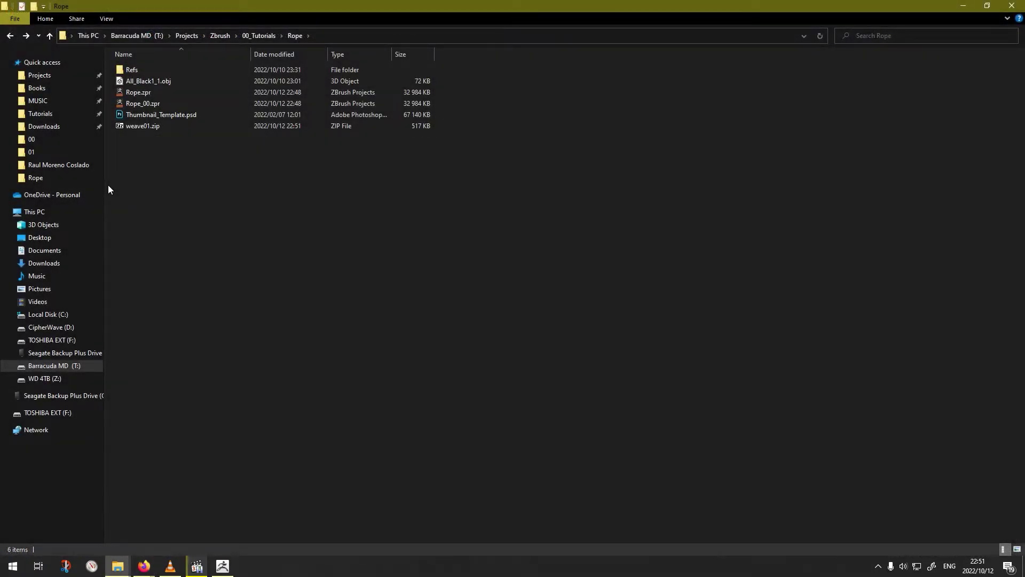
double_click(155, 127)
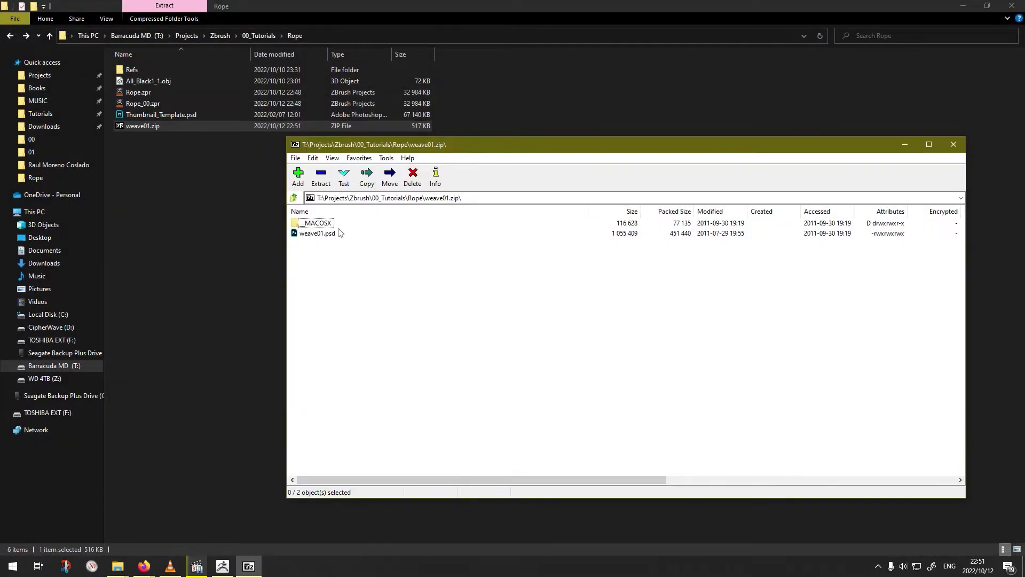
drag(340, 233, 212, 237)
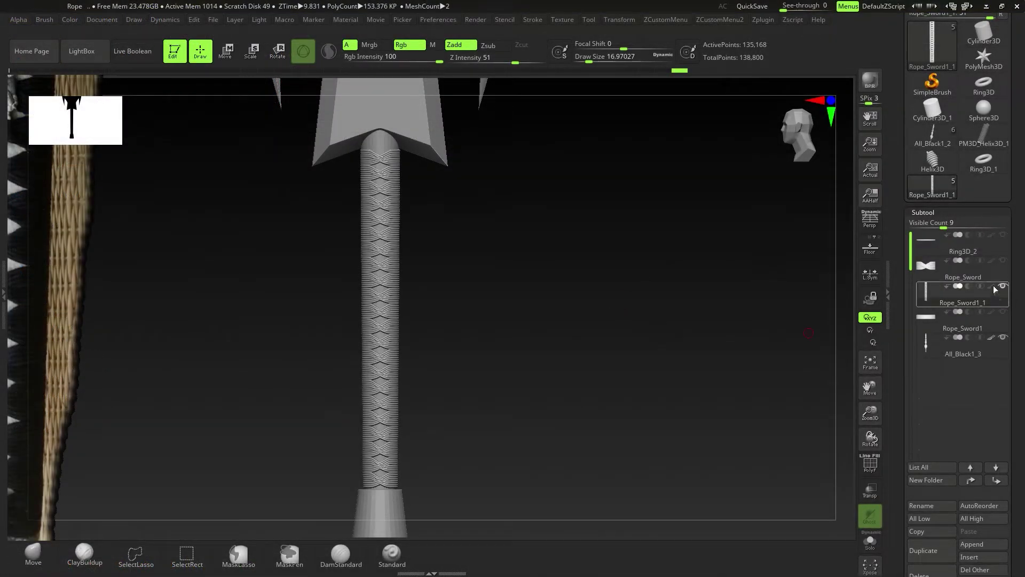
- Back in ZBrush, duplicate the Rope_Sword subtool and isolate the single wrap copy in Solo mode
click(992, 277)
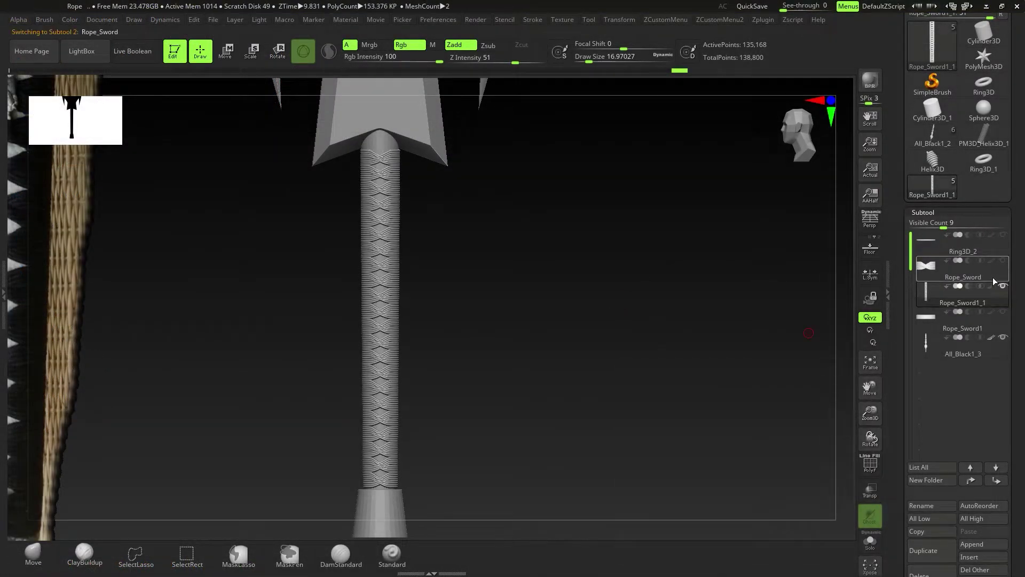
click(870, 544)
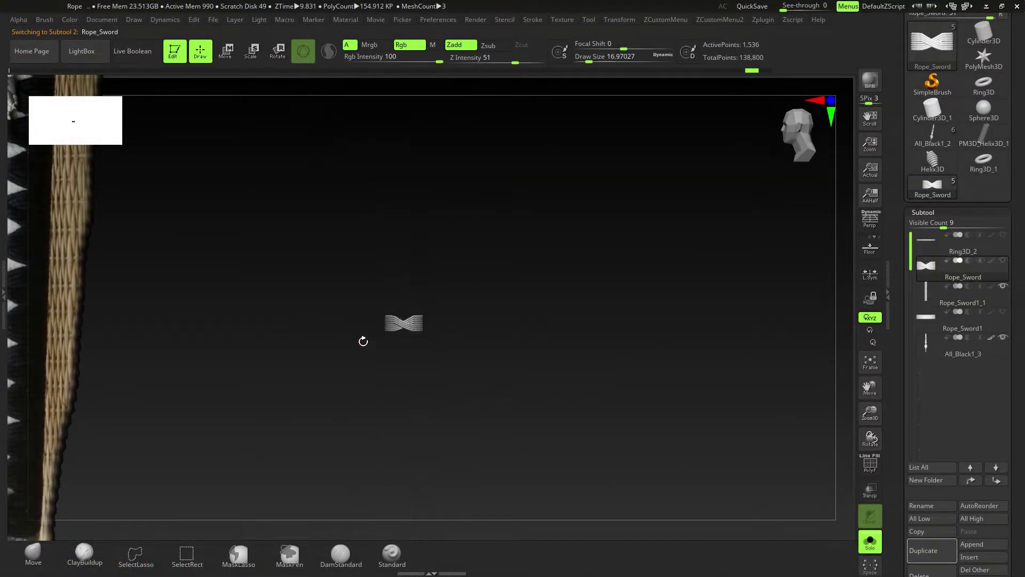
key(f)
right_drag(439, 336, 483, 369)
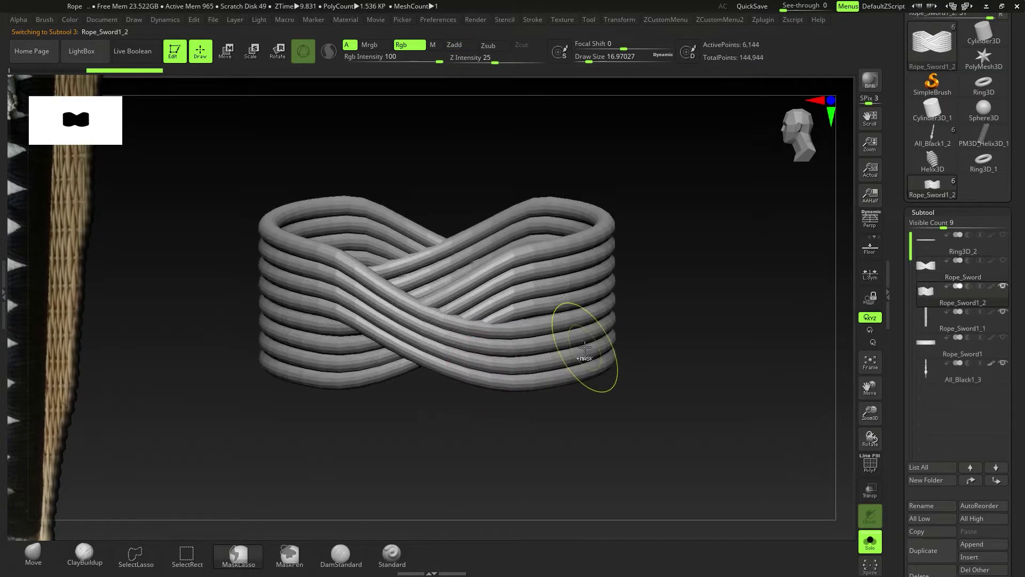
- Subdivide the isolated wrap copy to smooth its strands
key(ctrl+d)
right_drag(585, 347, 531, 369)
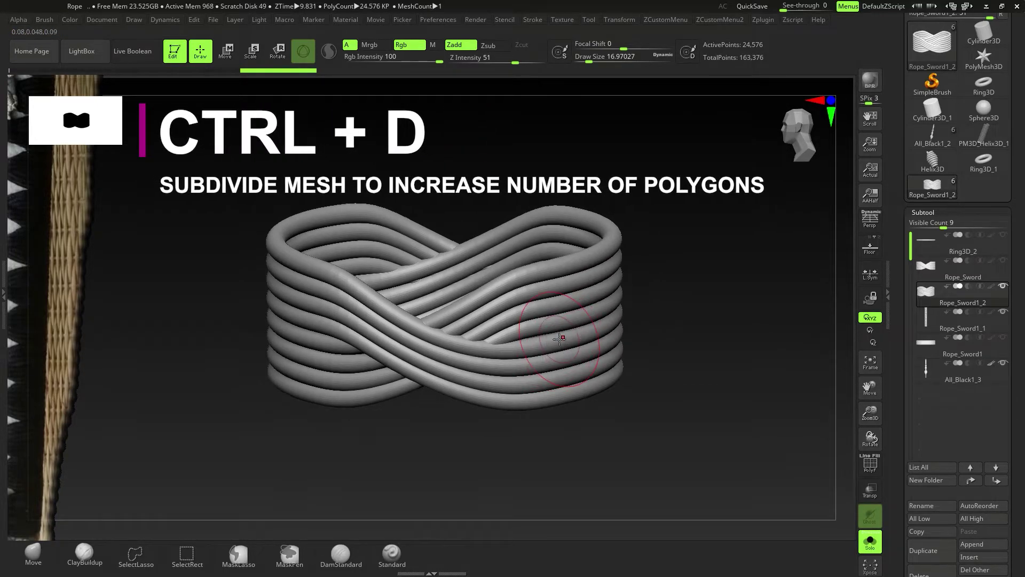
scroll(1021, 355, down, 4)
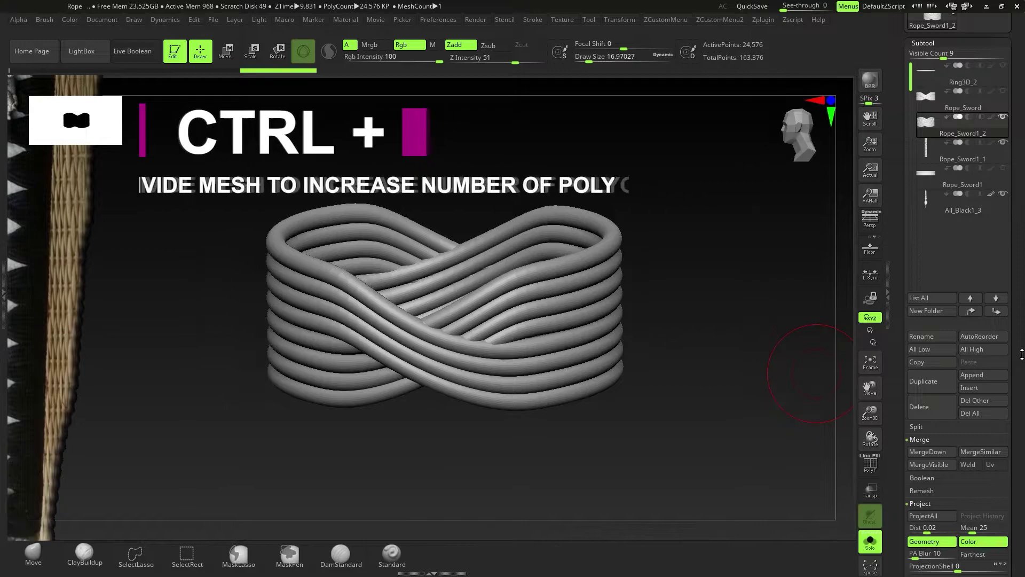
- Try to unwrap the subdivided wrap copy with UV Master
click(771, 20)
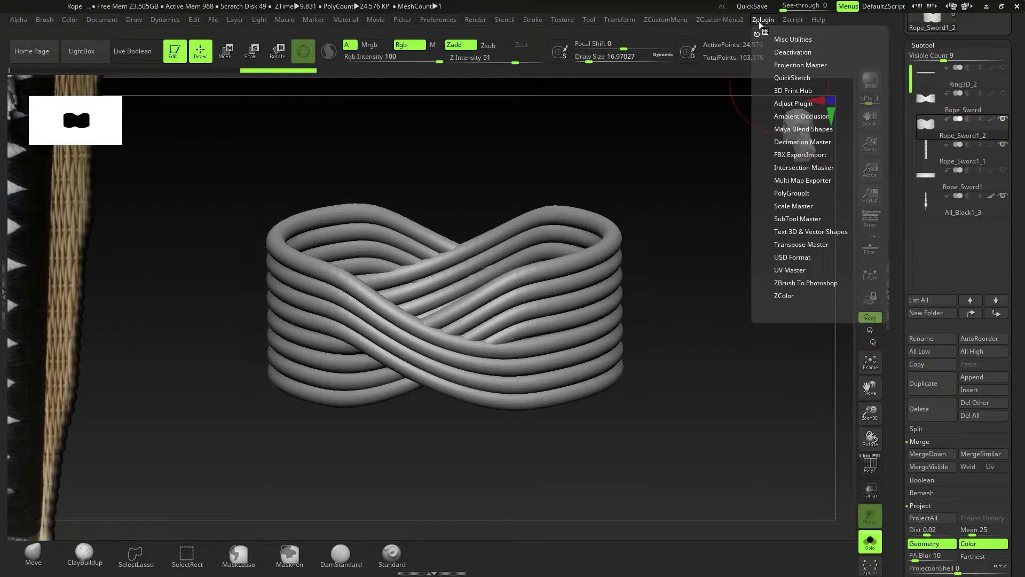
click(793, 271)
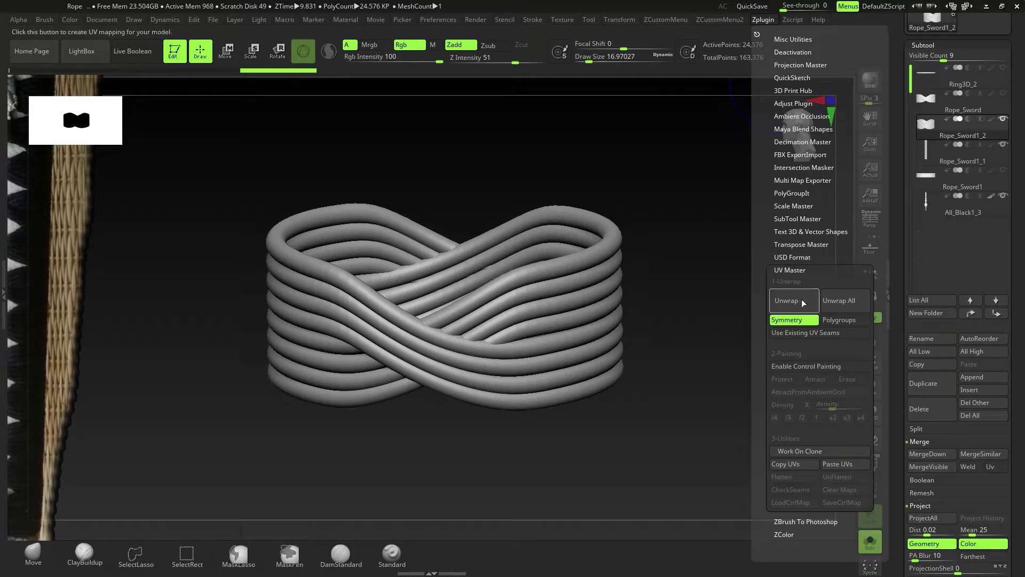
click(793, 302)
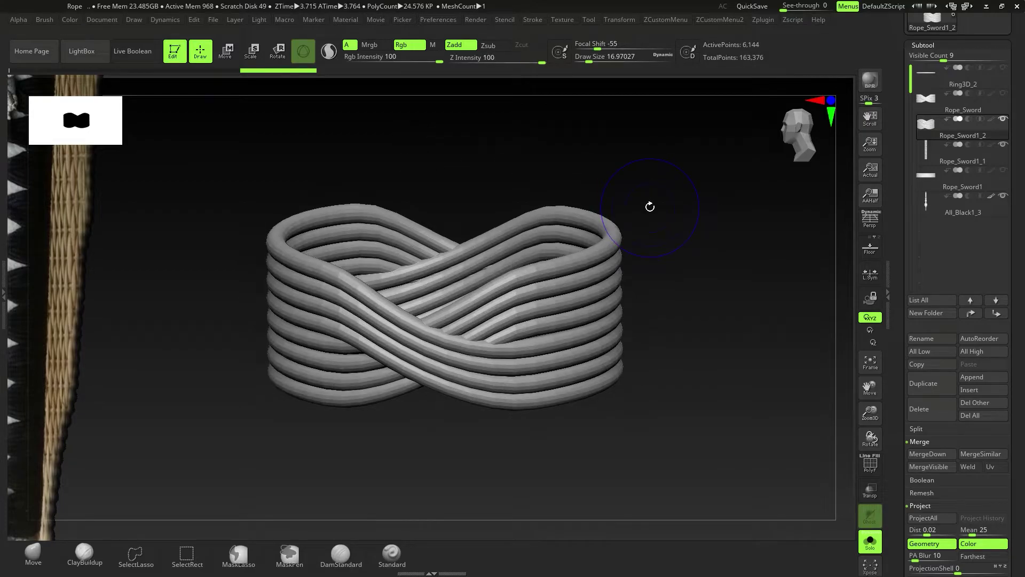
- Drop the wrap copy to its lowest subdivision level and unwrap its UVs with UV Master
key(shift+d)
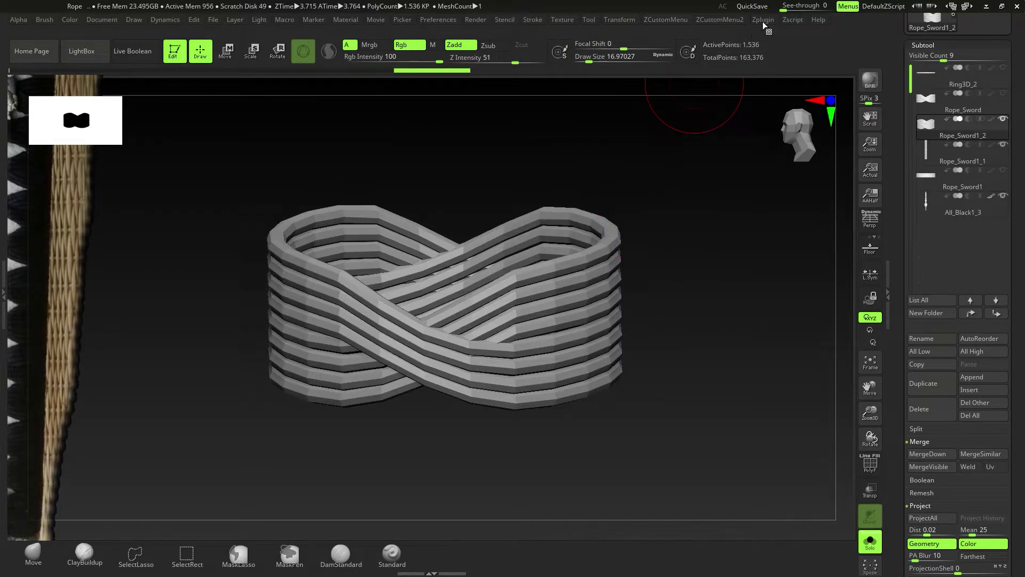
click(763, 23)
click(795, 298)
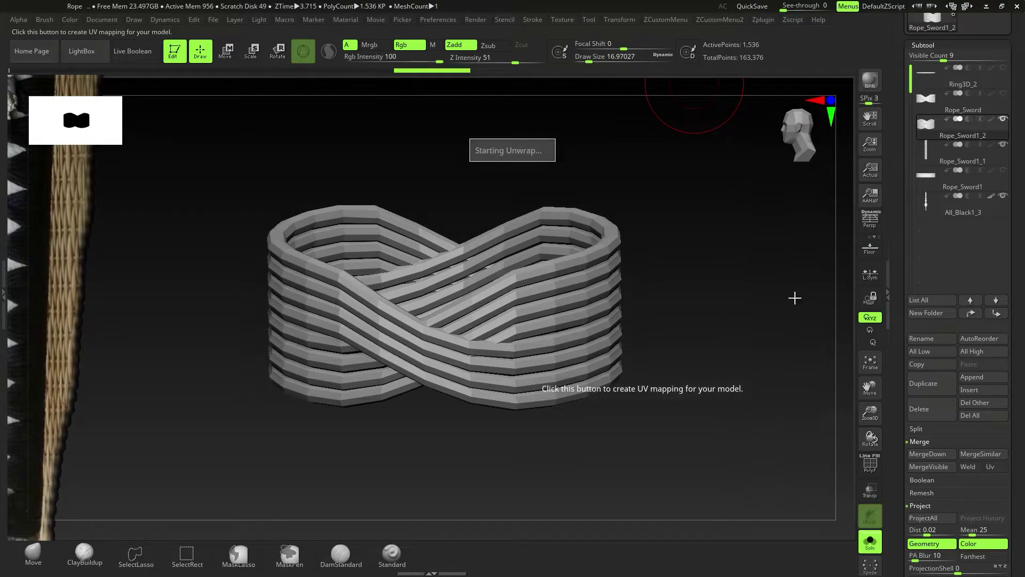
right_drag(497, 304, 495, 312)
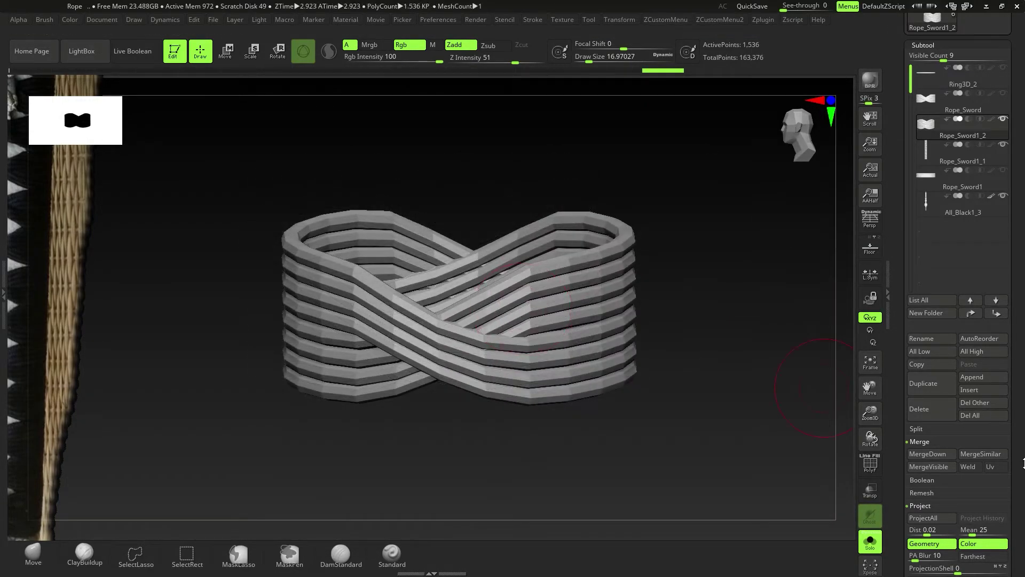
- Subdivide the unwrapped rope copy up to level 6 for fine surface detail
scroll(1023, 342, down, 5)
key(ctrl+d)
key(ctrl+d)
key(ctrl+d)
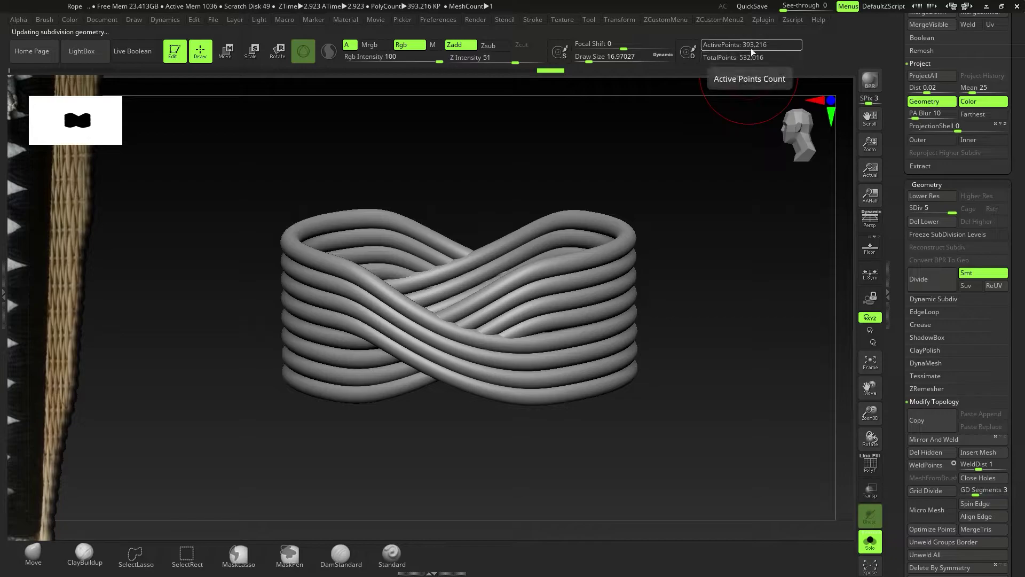
key(ctrl+d)
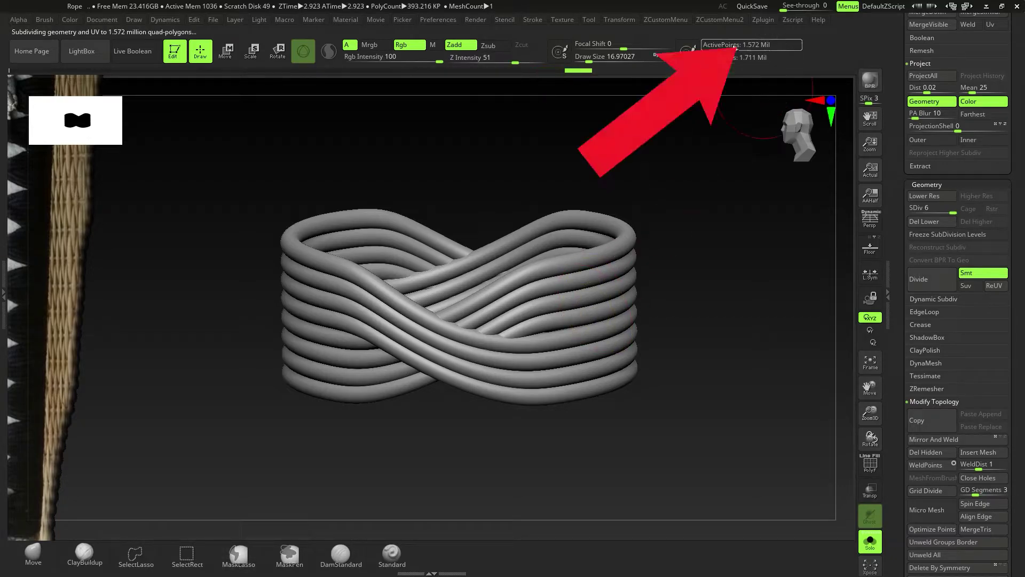
- Create surface noise on the subdivided wrap segment and load weave01.psd as its alpha
scroll(955, 320, down, 10)
click(923, 191)
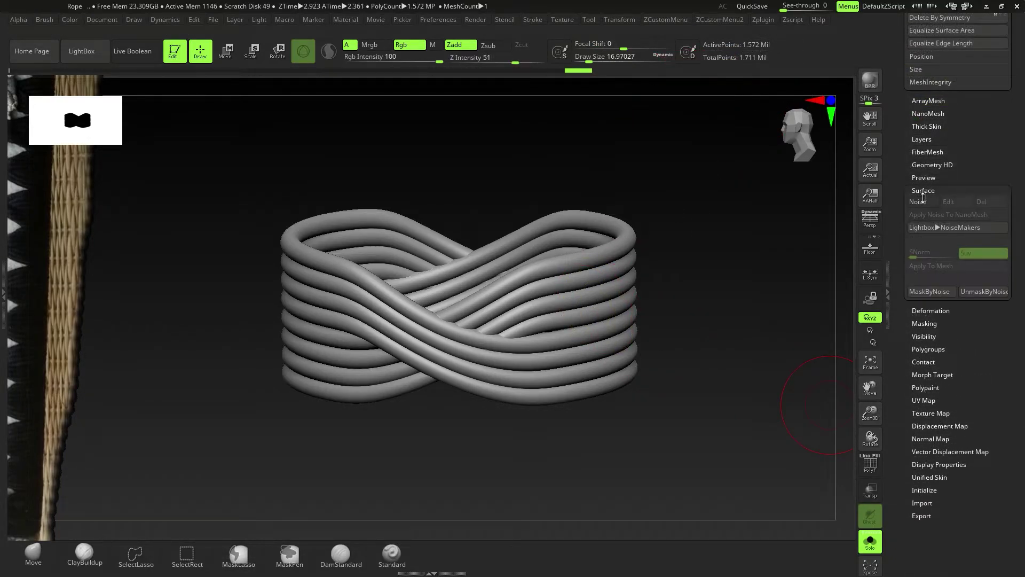
click(923, 202)
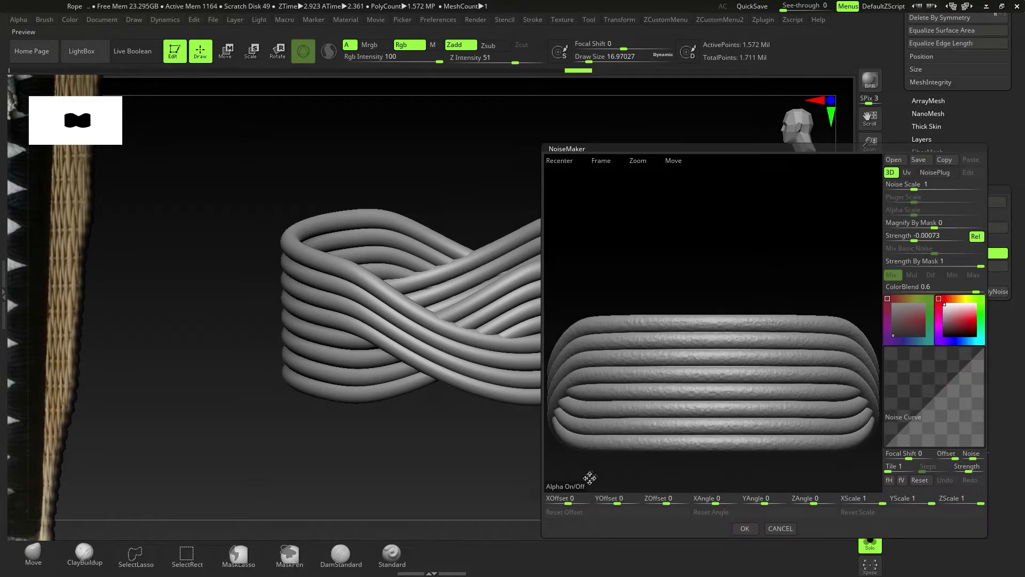
click(563, 486)
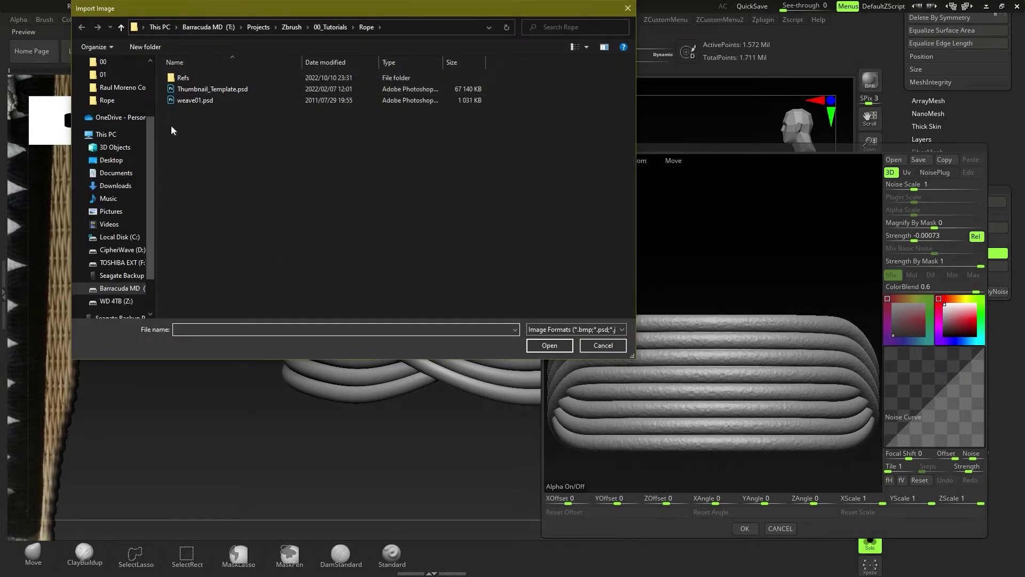
double_click(207, 100)
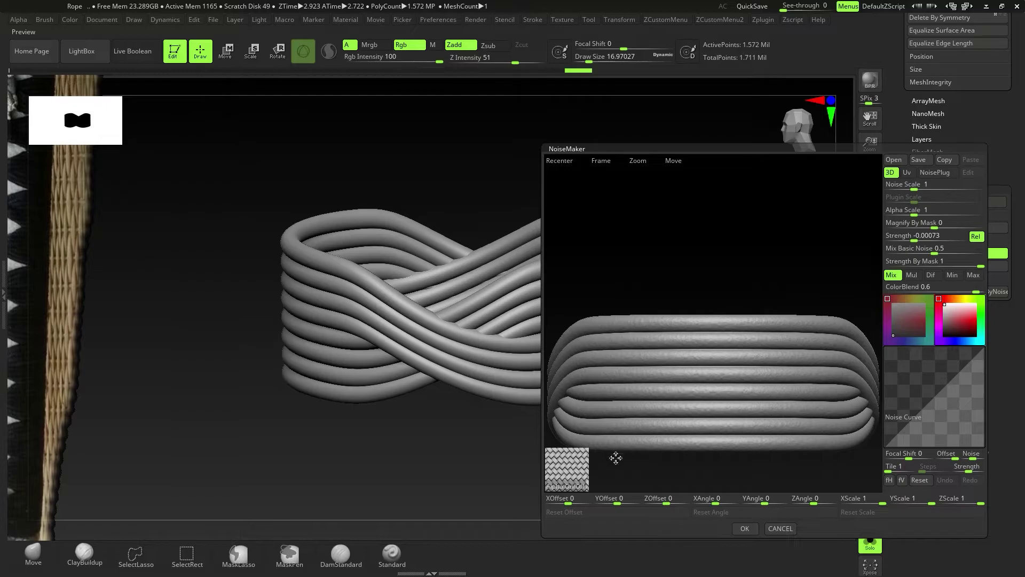
- Reduce Mix Basic Noise to about 0.006 so the weave alpha dominates the default noise
drag(674, 402, 769, 315)
click(925, 231)
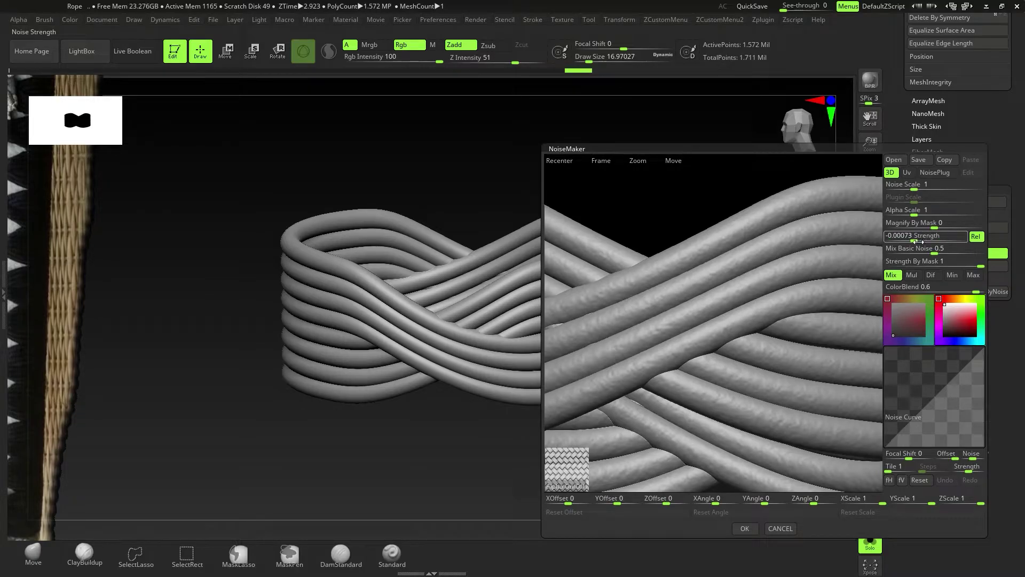
drag(928, 249, 887, 250)
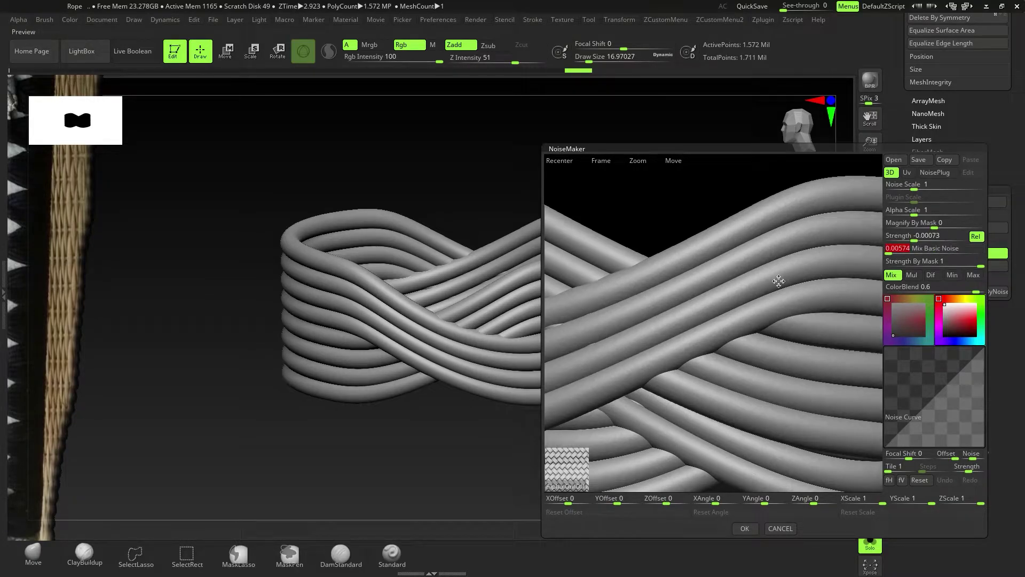
- Map the weave noise by UVs with Alpha Scale about 0.17 and Strength about -0.006, and accept it
click(908, 173)
drag(916, 211, 910, 214)
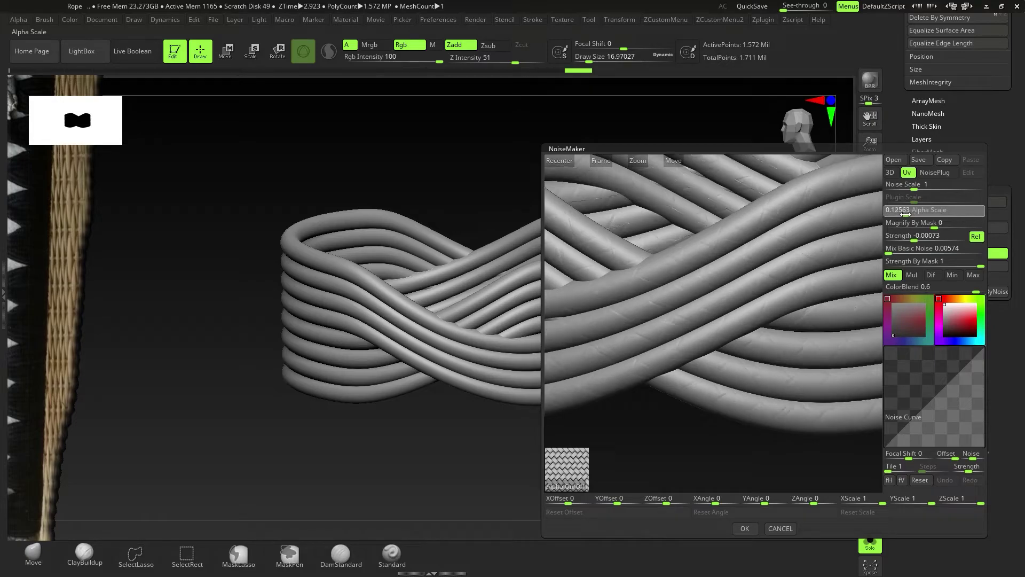
key(ctrl)
ctrl+right_drag(734, 327, 752, 342)
drag(905, 211, 906, 211)
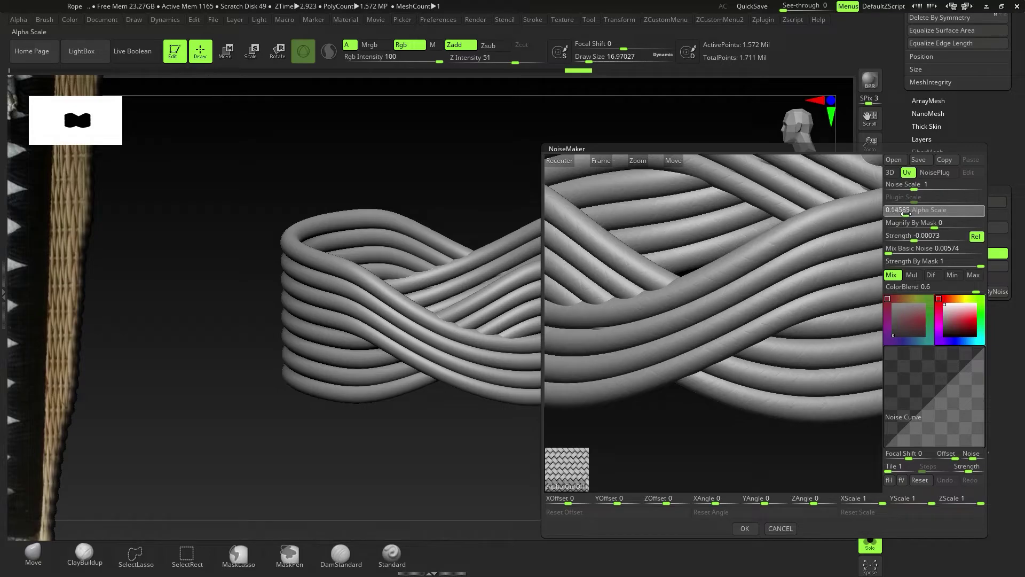
mouse_move(917, 240)
mouse_down()
mouse_move(935, 239)
mouse_move(910, 241)
mouse_up()
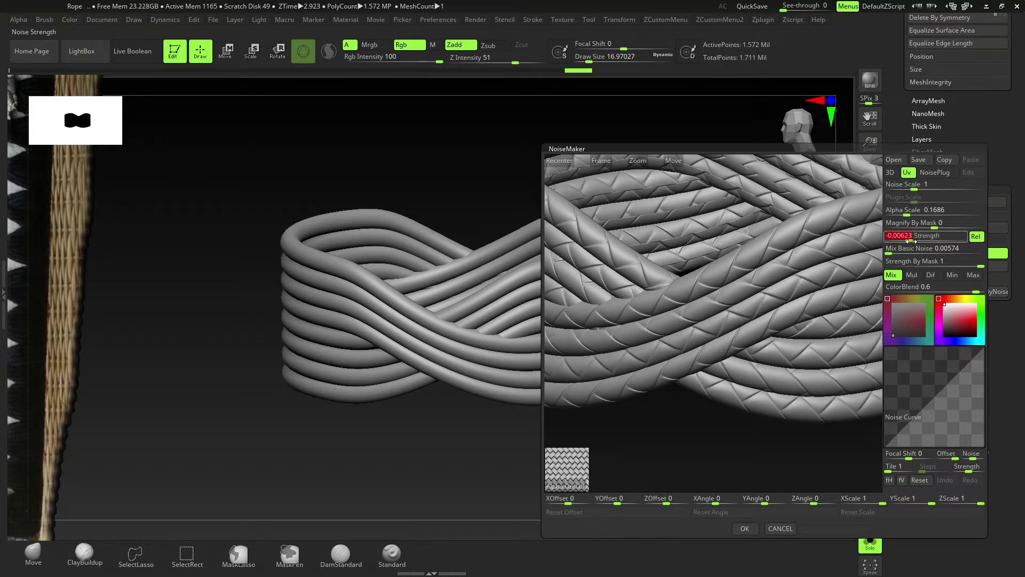
click(751, 529)
- Add a new sculpting layer to the wrap and apply the weave noise to the mesh
ctrl+right_drag(540, 380, 572, 347)
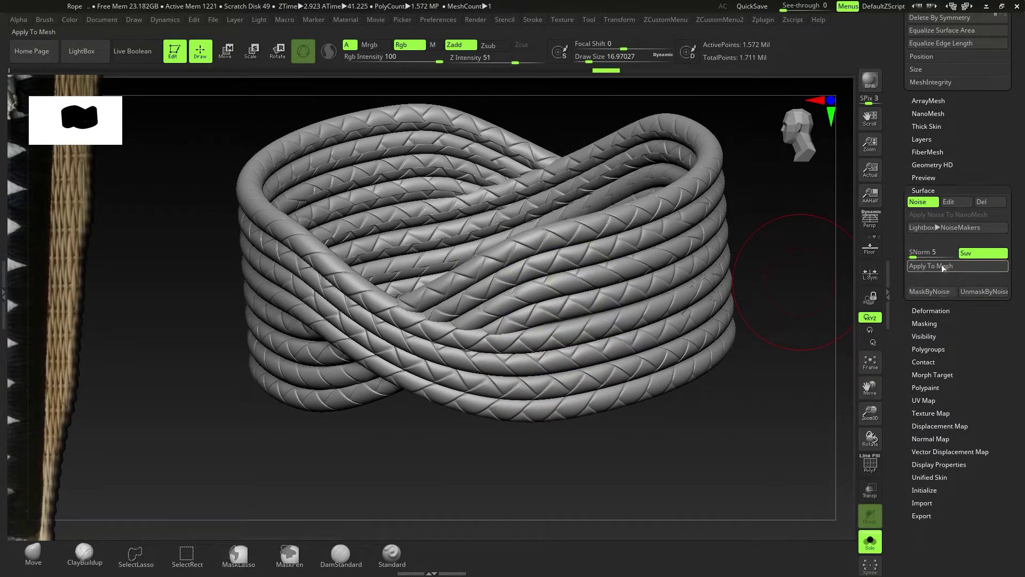
scroll(955, 235, up, 2)
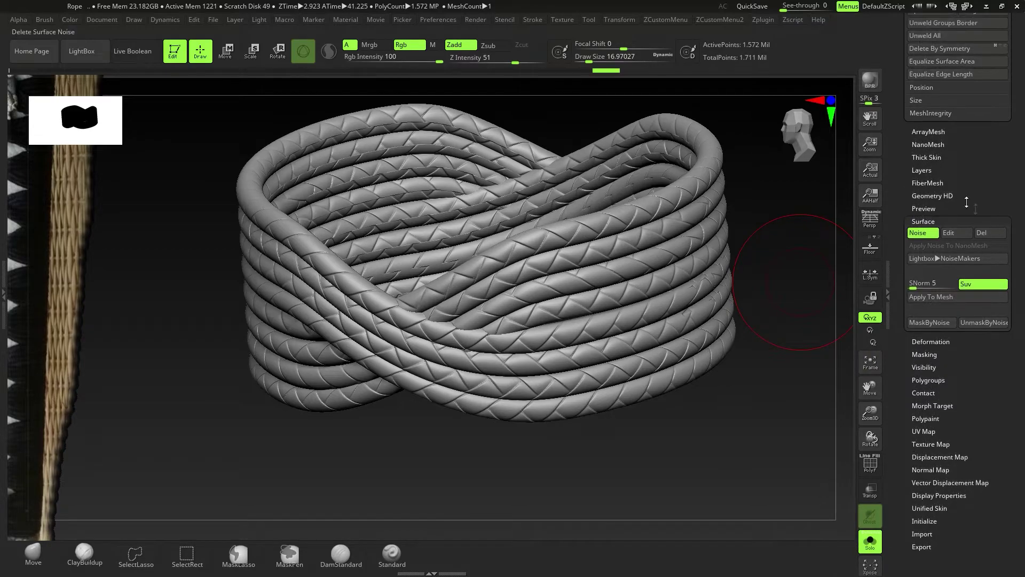
click(926, 171)
click(918, 323)
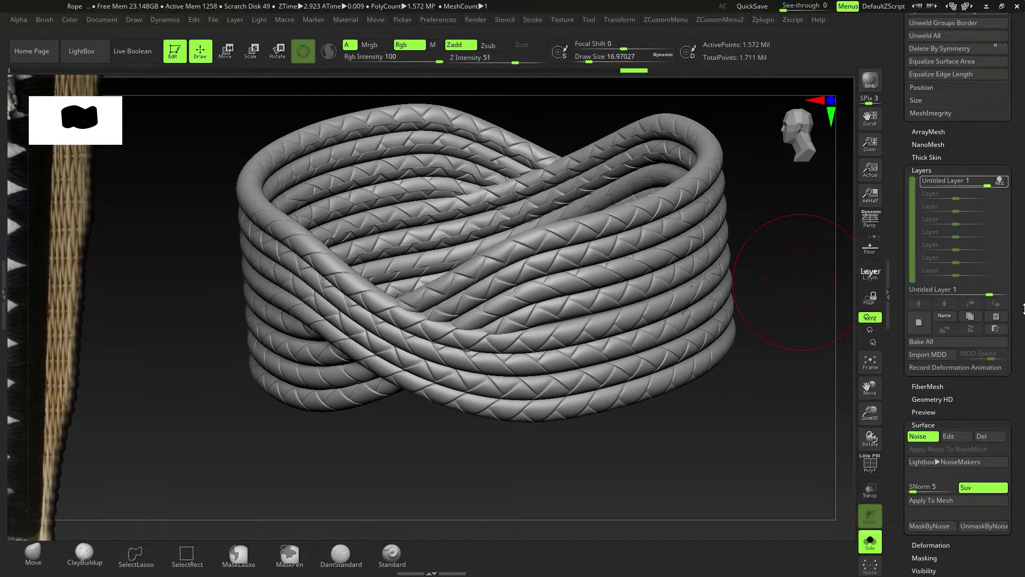
scroll(1022, 274, down, 2)
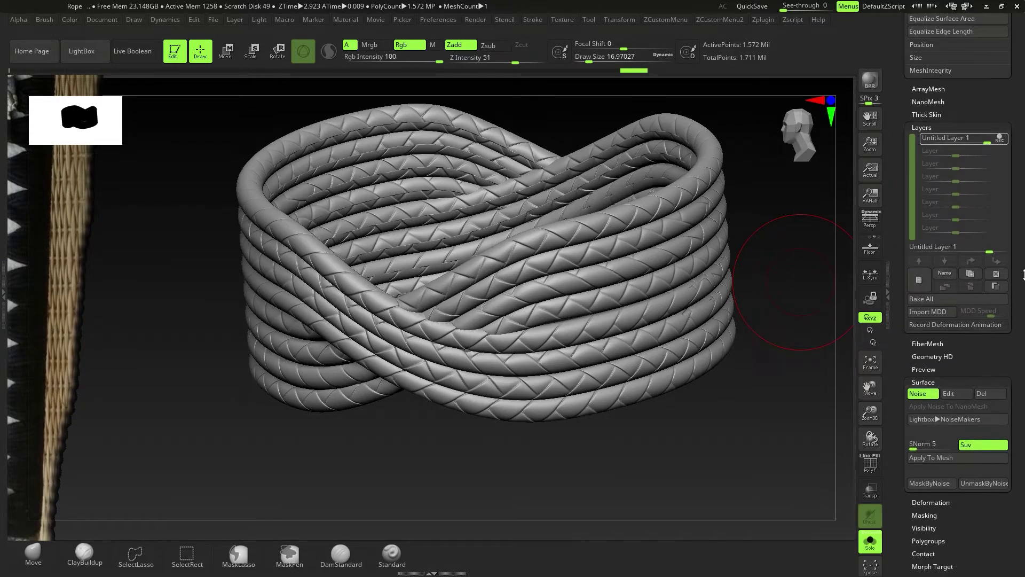
click(929, 458)
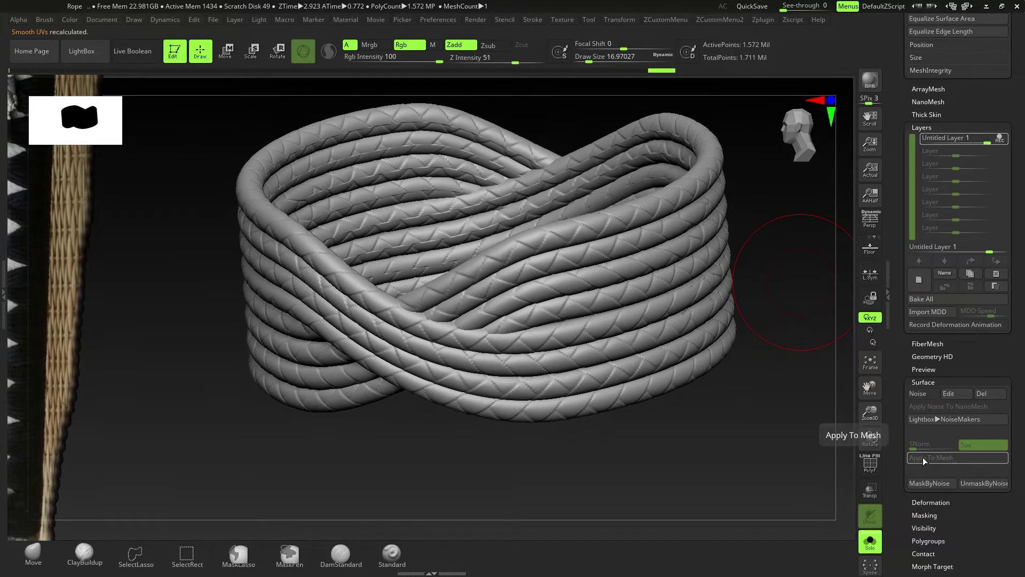
- Stop recording the weave layer, set its intensity to 2, and compare the detailed wrap with the rest of the handle
right_drag(426, 334, 442, 328)
ctrl+right_drag(481, 358, 517, 324)
ctrl+right_drag(579, 332, 597, 373)
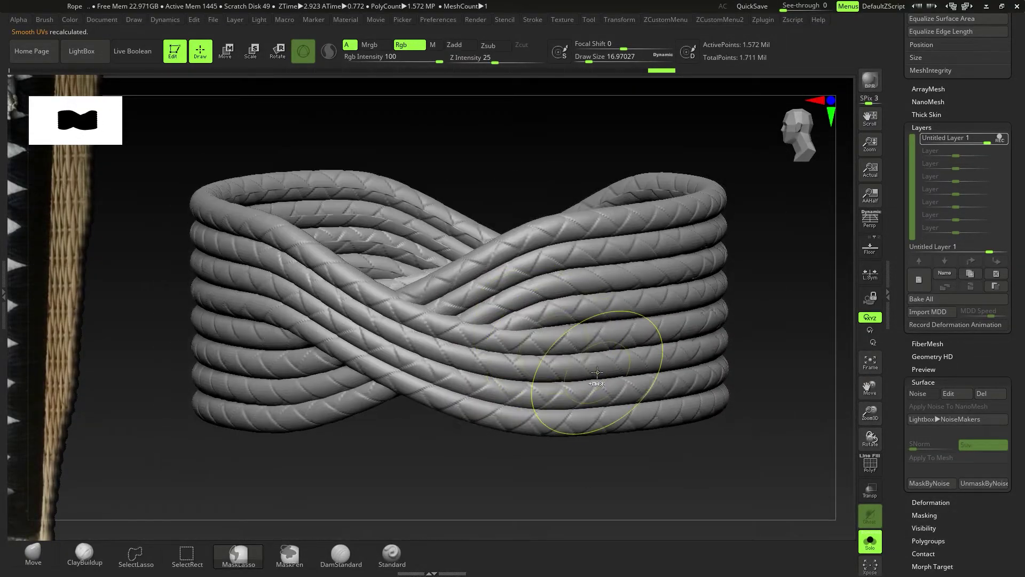
click(999, 138)
click(953, 246)
text(2)
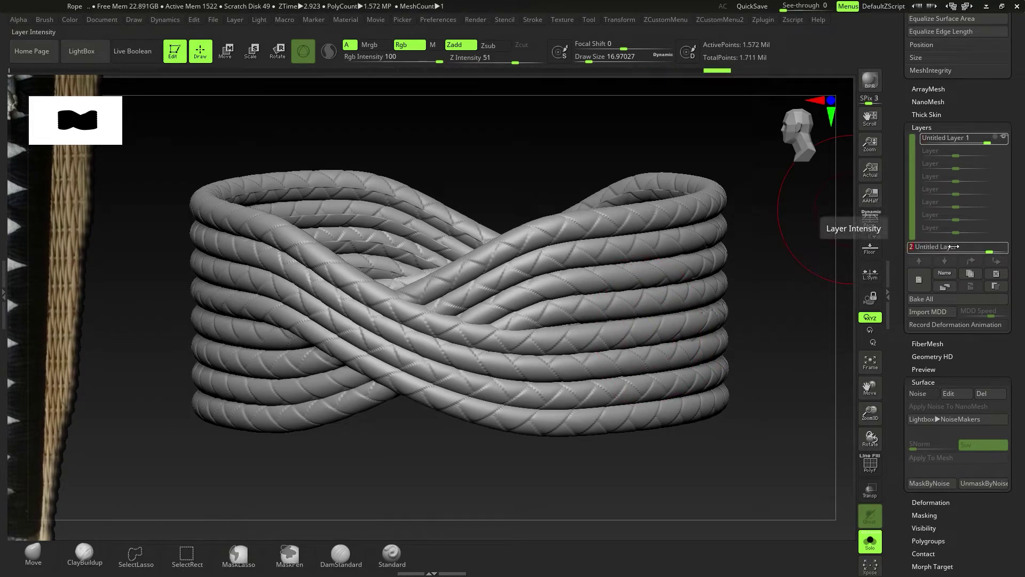
key(Return)
right_drag(603, 283, 364, 278)
scroll(499, 375, up, 3)
alt+right_drag(556, 310, 442, 322)
click(871, 543)
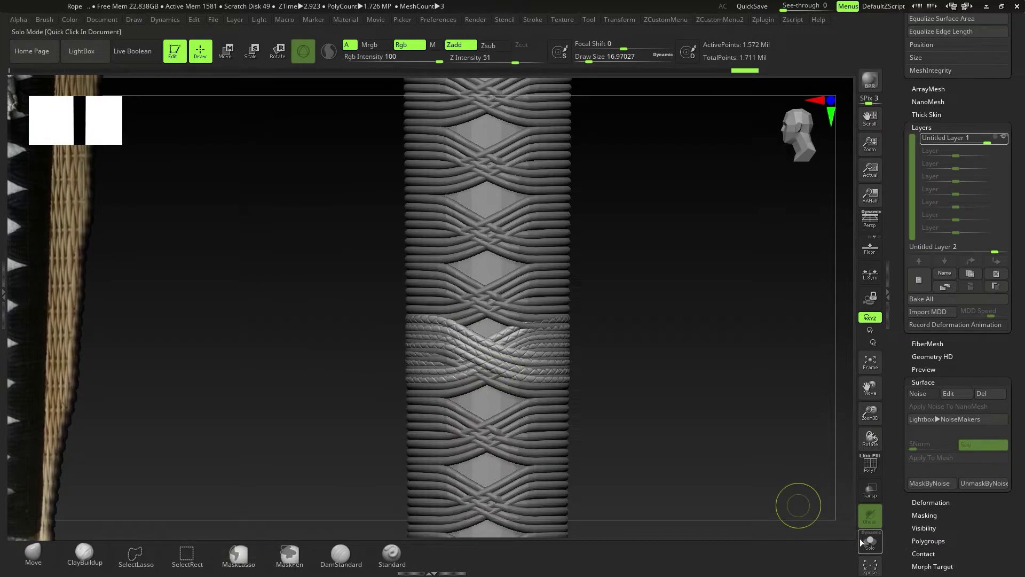
click(868, 542)
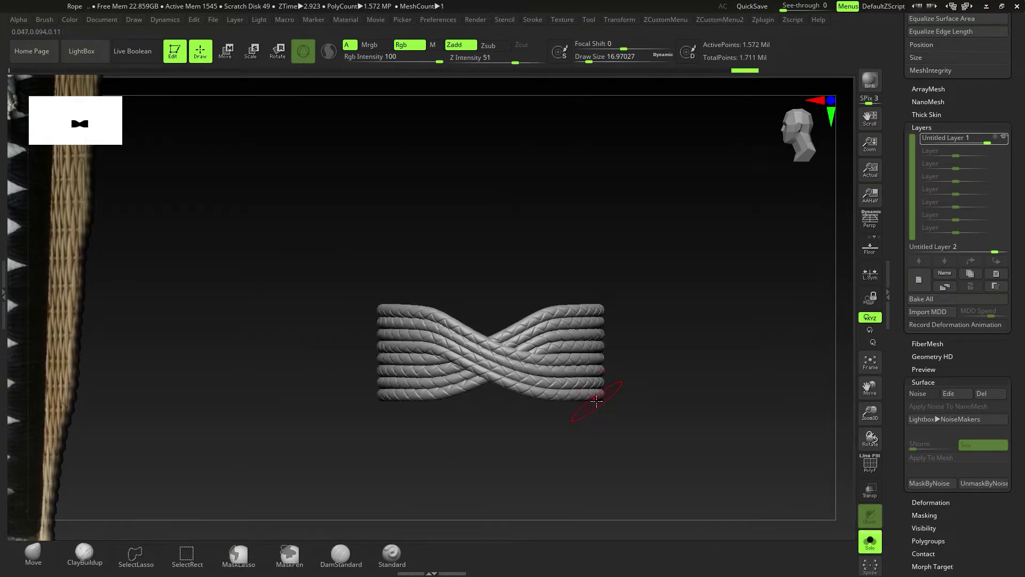
- Bake the weave layer into the wrap and delete its lower subdivision levels
key(w)
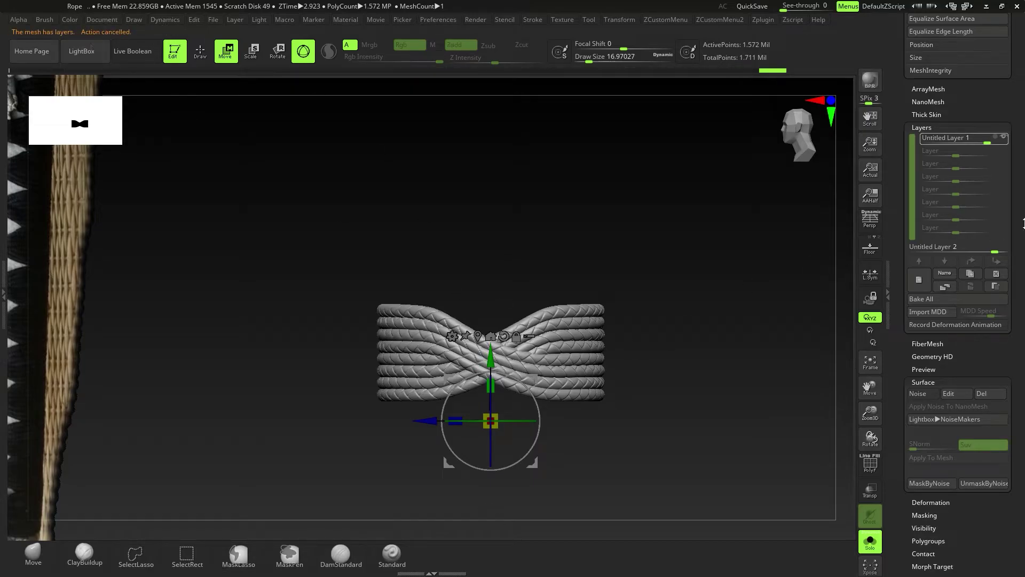
click(921, 298)
ctrl+drag(483, 358, 485, 313)
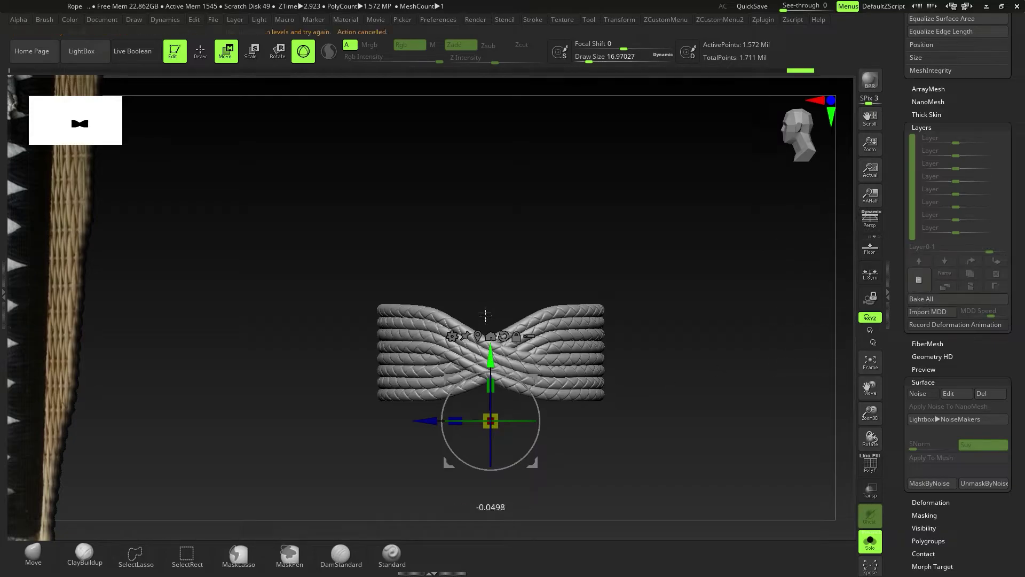
scroll(925, 164, up, 10)
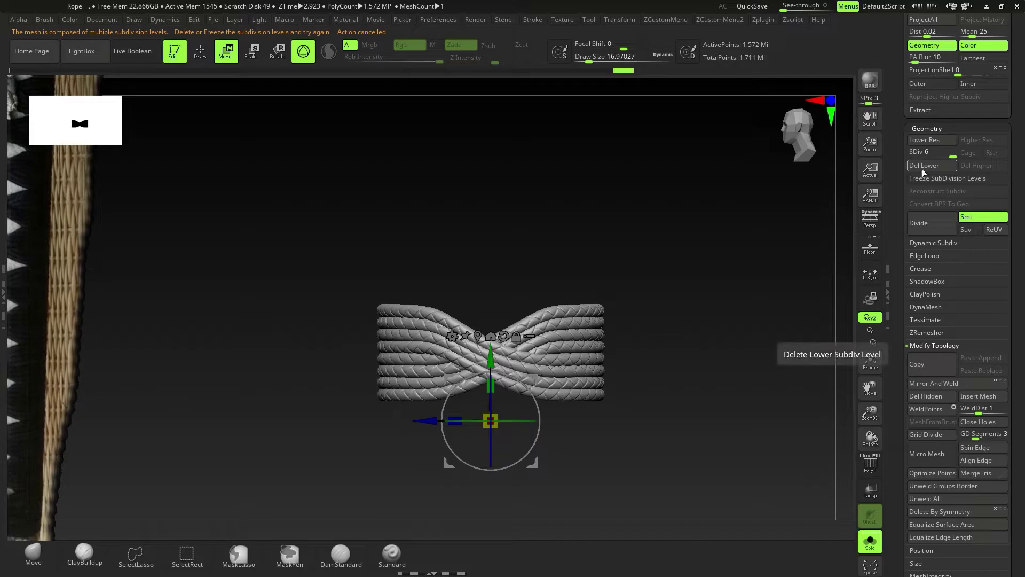
click(924, 167)
- Pre-process the woven wrap segment with Decimation Master
ctrl+right_drag(559, 312, 709, 149)
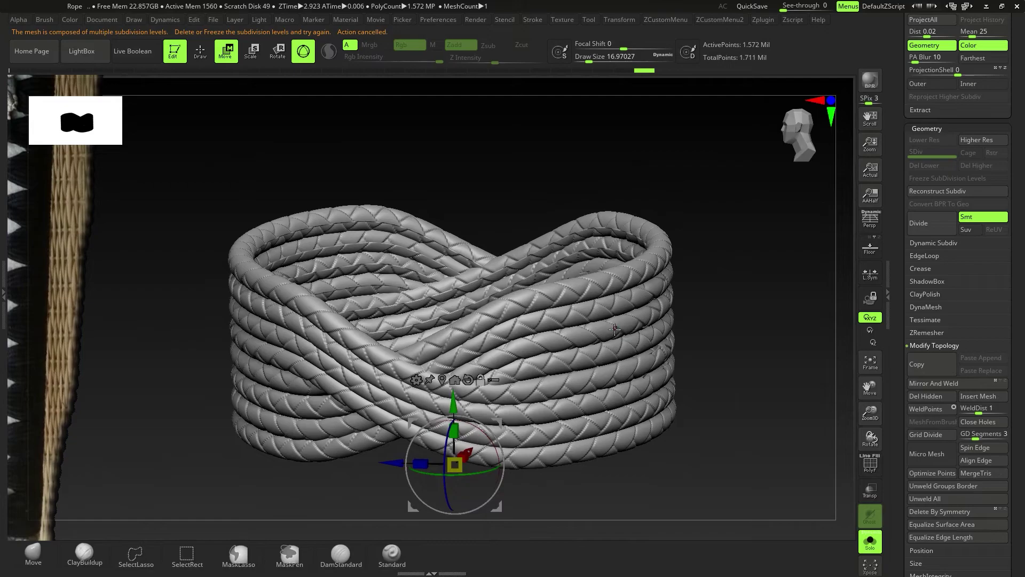
click(769, 21)
click(795, 269)
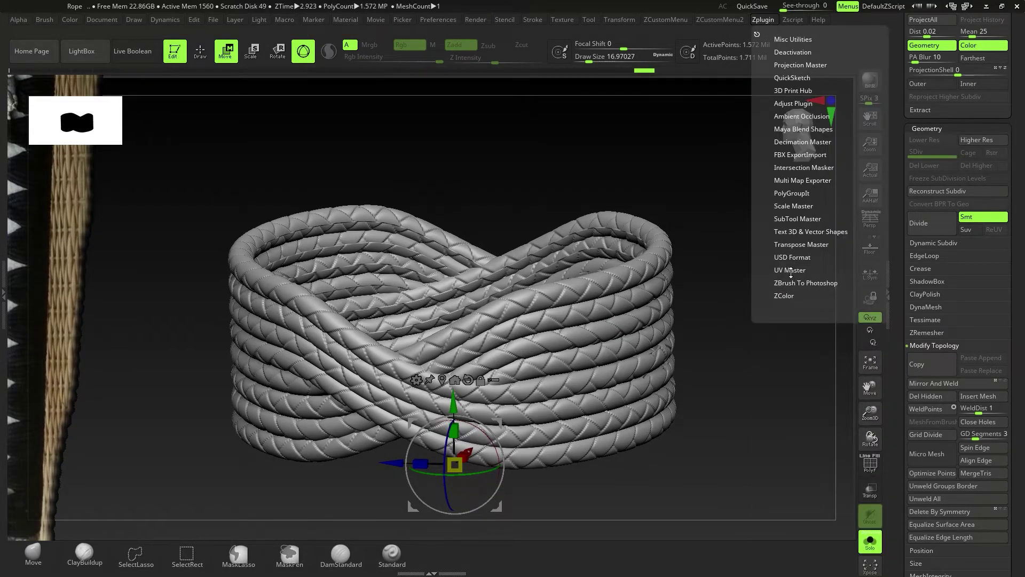
click(798, 140)
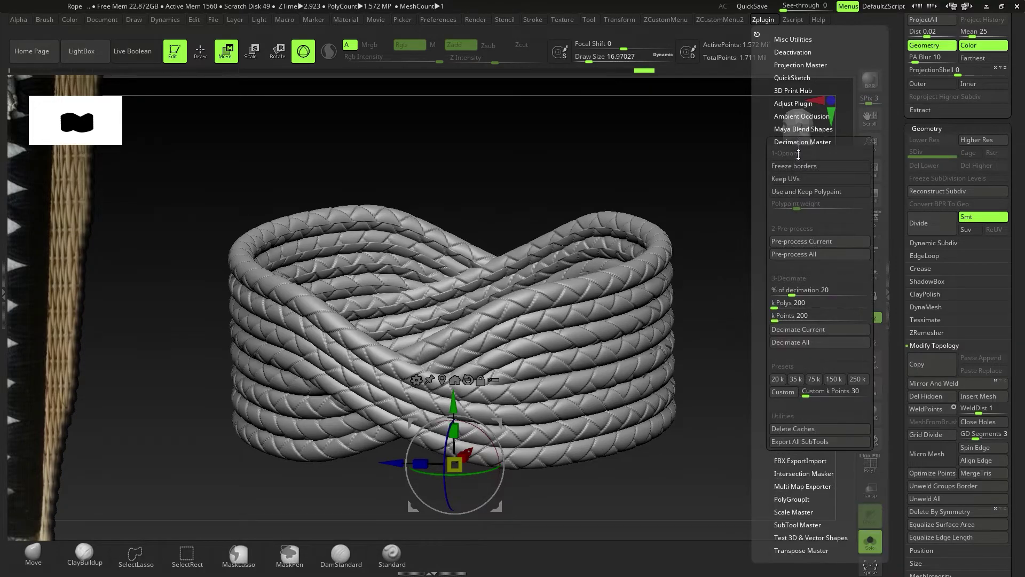
click(804, 243)
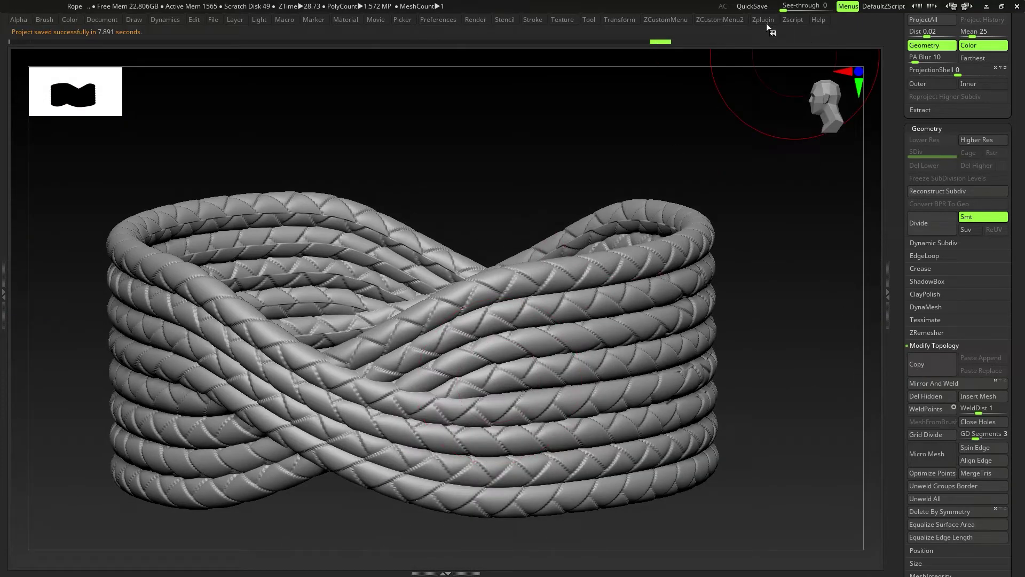
- Decimate the wrap segment to 10% and compare its surface detail before and after decimation
click(766, 23)
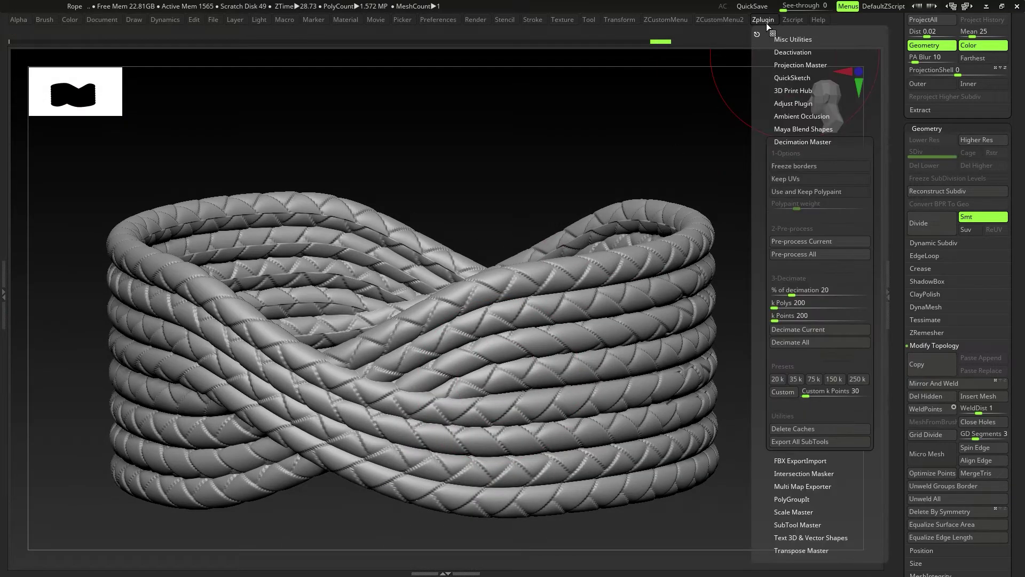
drag(798, 288, 799, 294)
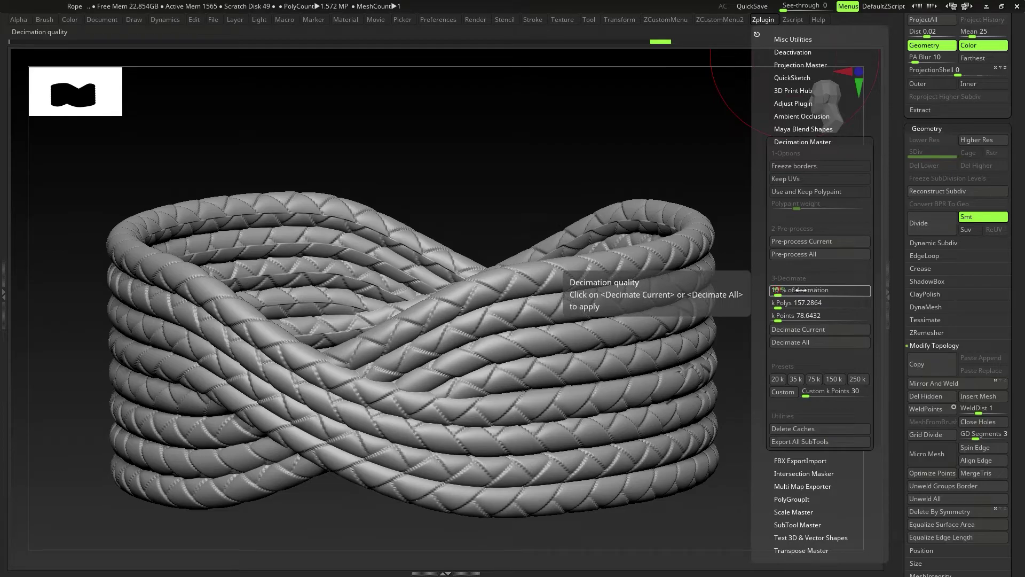
key(Return)
click(808, 328)
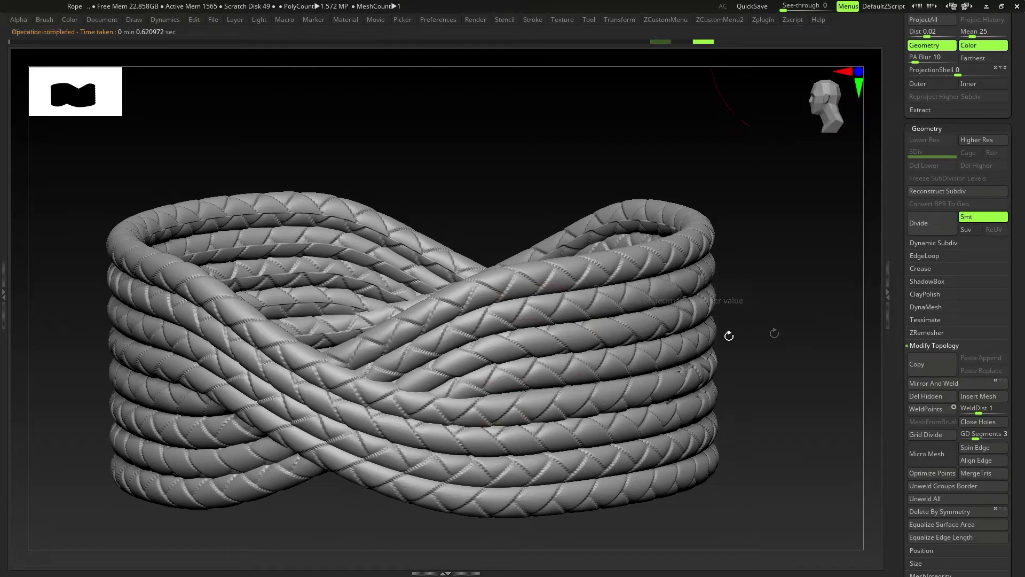
mouse_move(540, 389)
ctrl+right_down()
mouse_move(576, 408)
mouse_move(505, 334)
mouse_move(457, 329)
ctrl+right_up()
key(Tab)
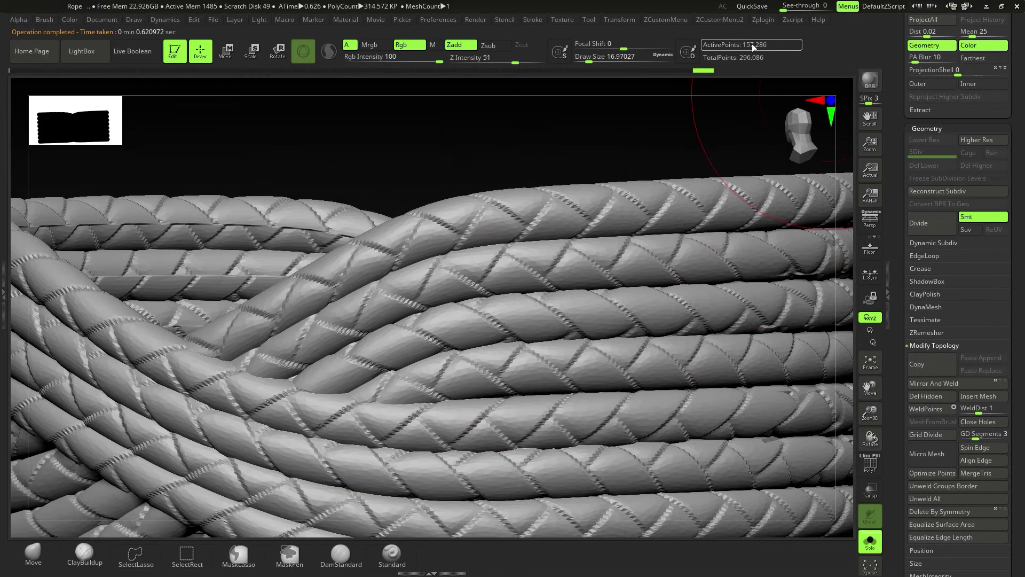
key(ctrl+z)
key(ctrl+shift+z)
mouse_move(556, 348)
ctrl+right_down()
mouse_move(561, 374)
mouse_move(551, 340)
ctrl+right_up()
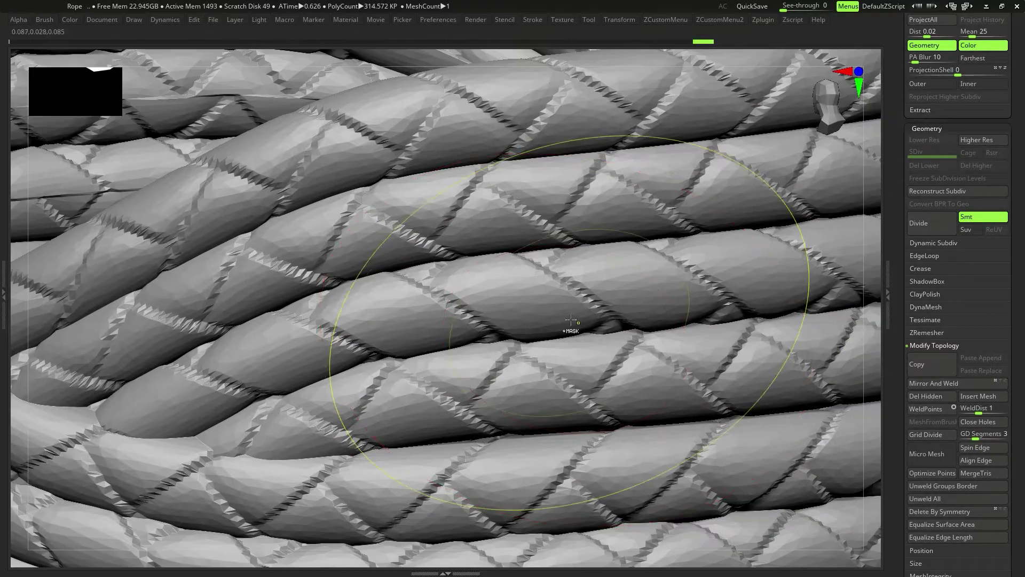
- Duplicate the decimated wrap repeatedly down the length of the handle and hide the surplus wraps around the lower collar
key(f)
shift+right_drag(513, 342, 472, 294)
ctrl+drag(465, 296, 484, 573)
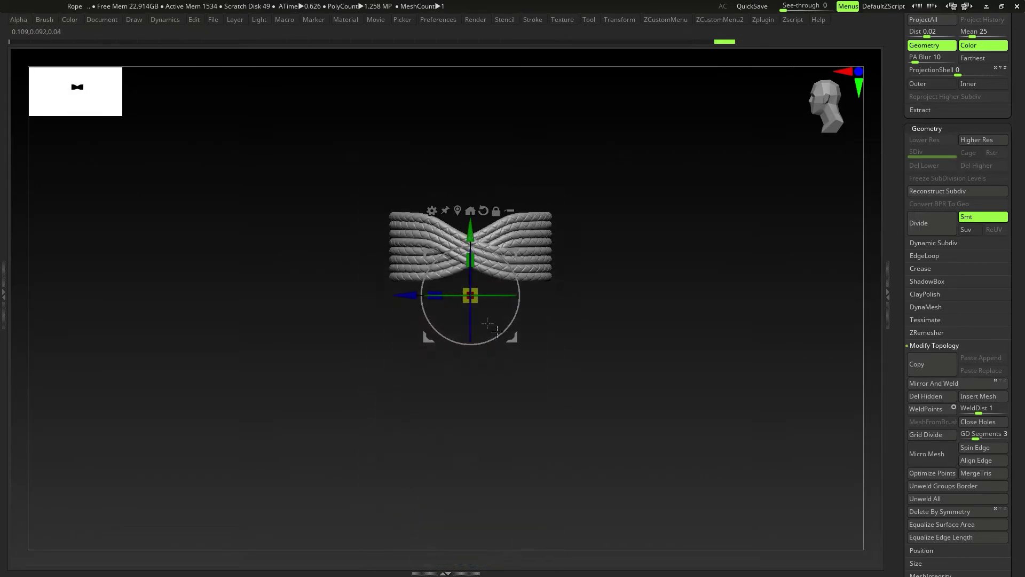
ctrl+drag(469, 256, 482, 379)
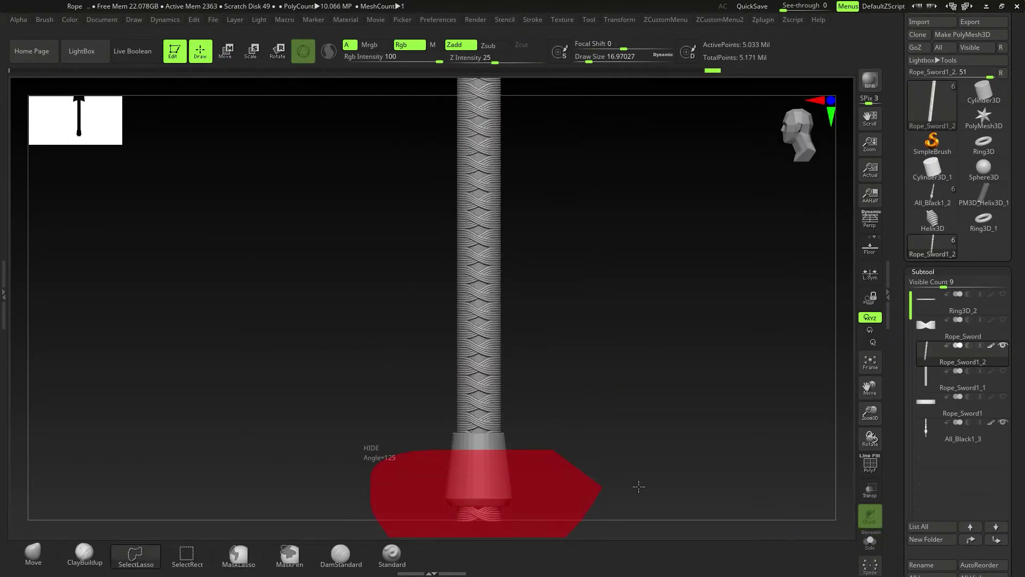
ctrl+alt+shift+drag(636, 485, 641, 470)
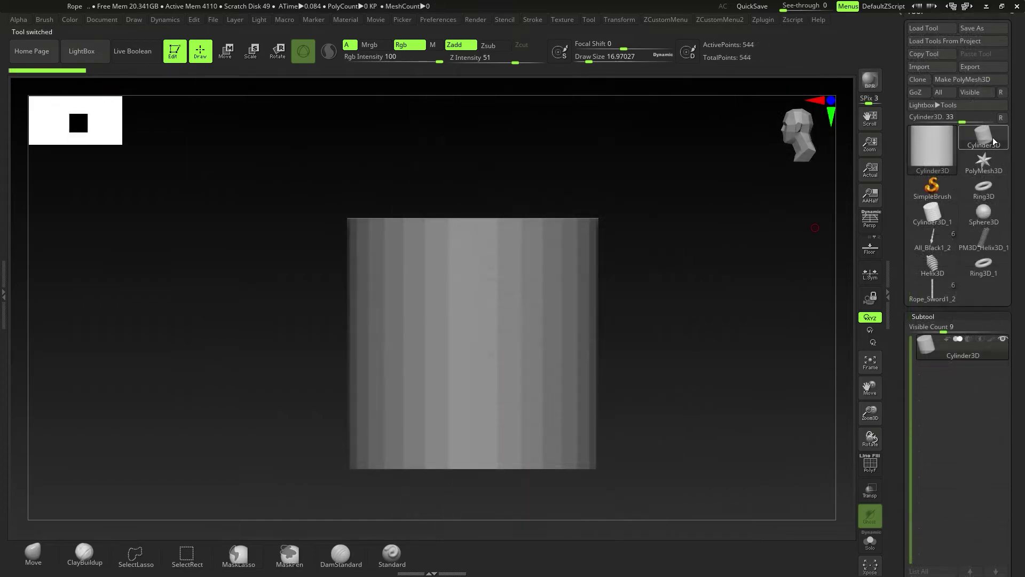
- Load the Helix3D primitive as the active tool and open its Initialize settings
click(932, 150)
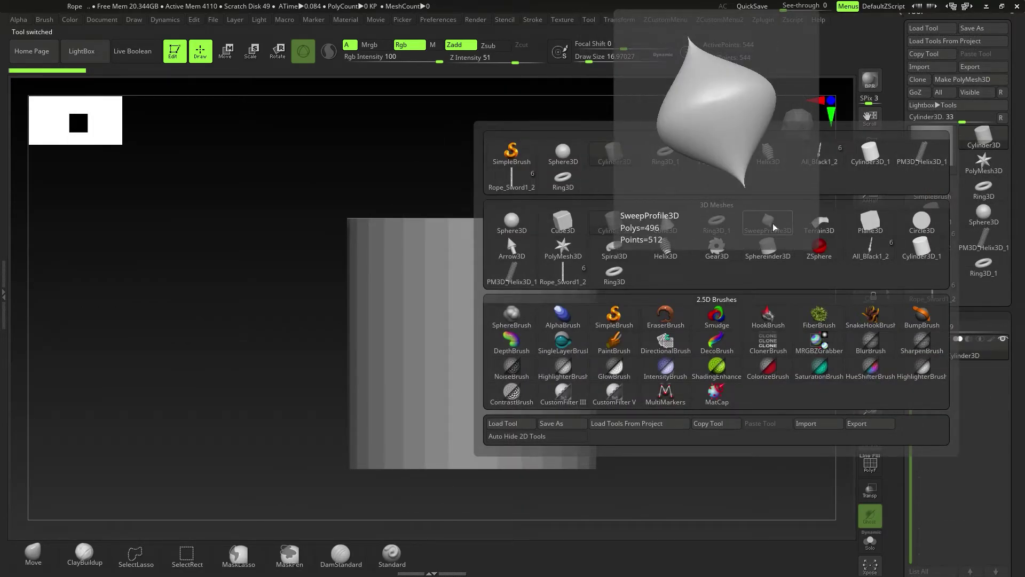
click(665, 249)
drag(1020, 388, 1020, 305)
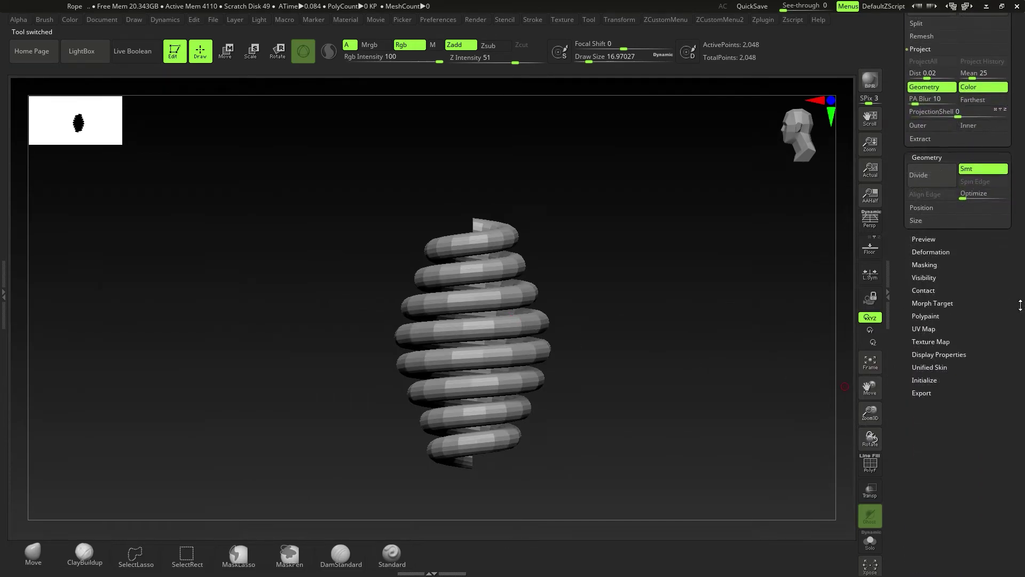
click(928, 379)
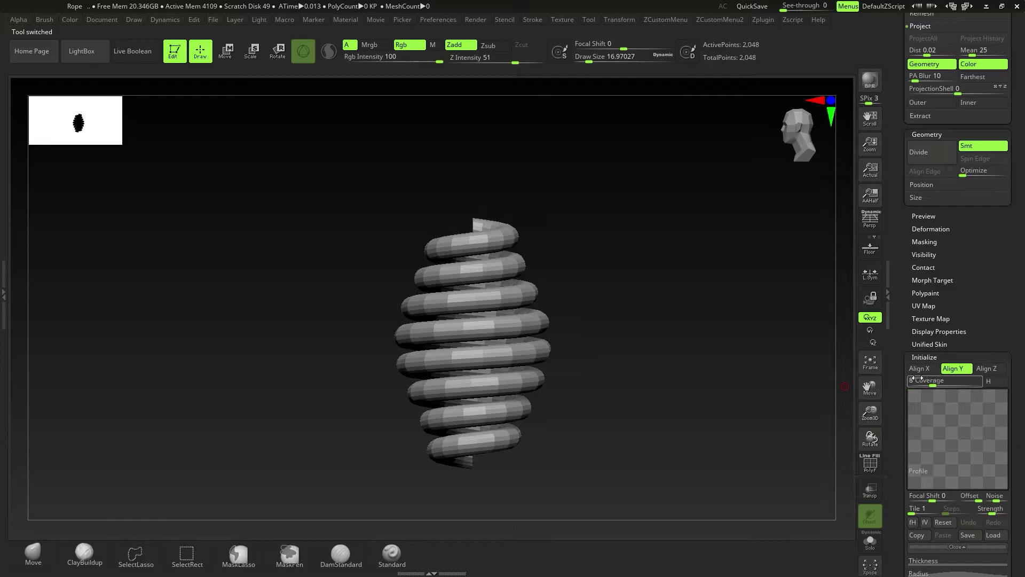
scroll(1022, 409, down, 3)
scroll(1021, 409, down, 1)
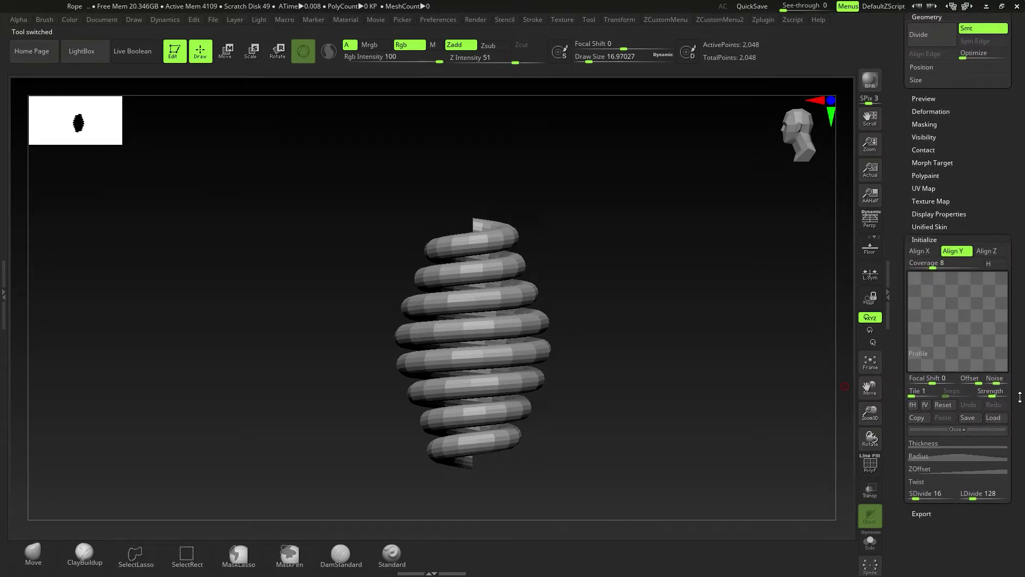
- Lower both ends of the helix's Thickness curve to thin the coils evenly along their length
click(966, 430)
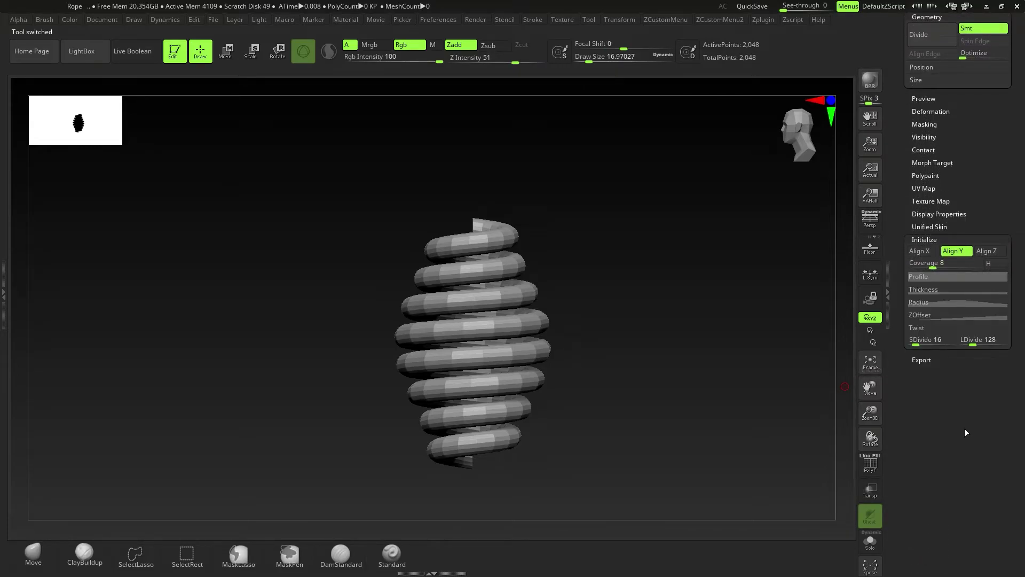
click(933, 290)
drag(909, 358, 908, 373)
drag(1008, 358, 1007, 372)
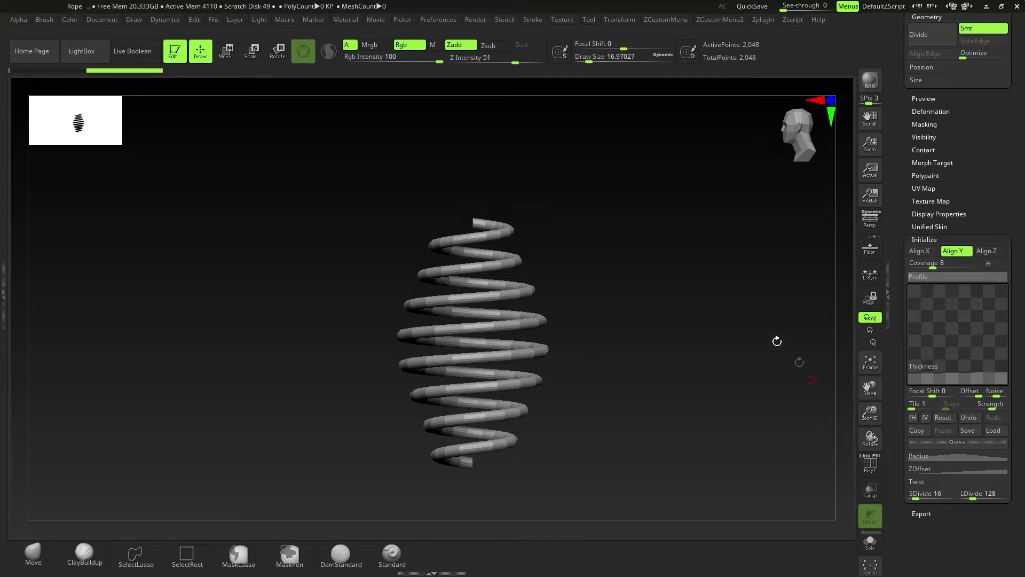
mouse_move(458, 238)
ctrl+right_down()
mouse_move(476, 251)
mouse_move(480, 275)
ctrl+right_up()
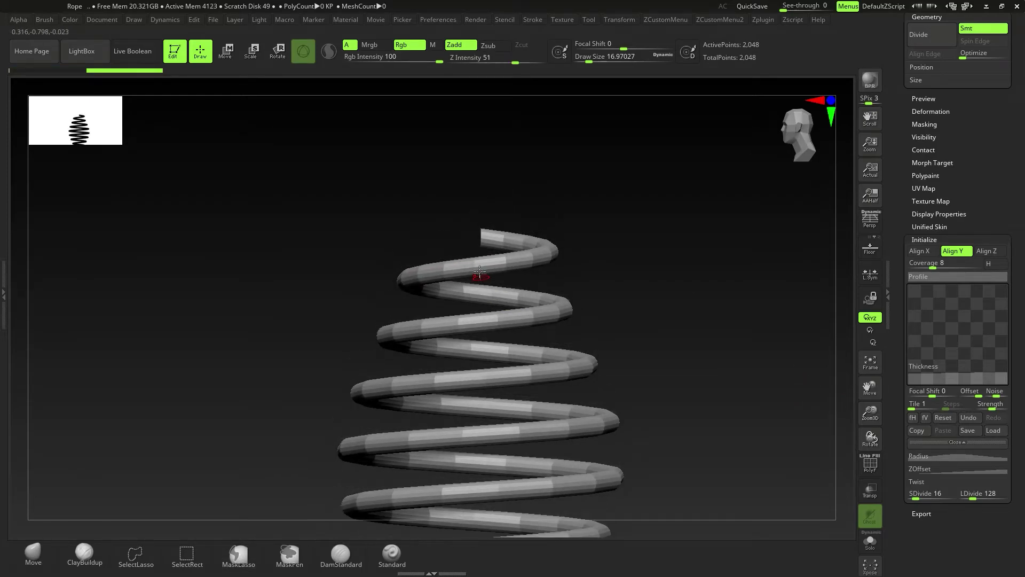
mouse_move(520, 184)
ctrl+shift+mouse_down()
mouse_move(382, 276)
mouse_move(470, 225)
mouse_move(484, 267)
ctrl+shift+mouse_up()
right_drag(505, 250, 484, 260)
mouse_move(535, 194)
ctrl+shift+mouse_down()
mouse_move(456, 263)
mouse_move(519, 284)
ctrl+shift+mouse_up()
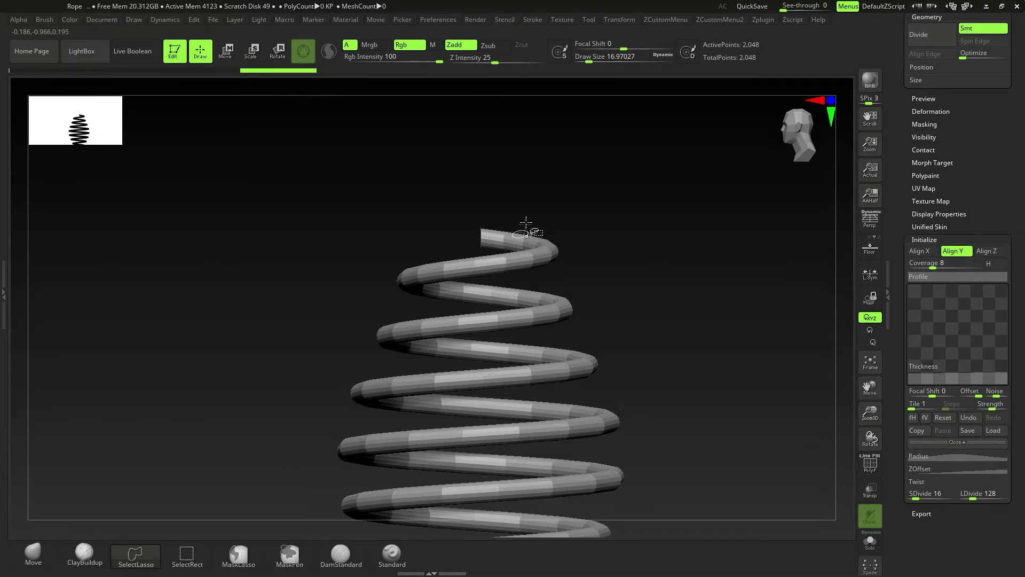
mouse_move(530, 193)
ctrl+shift+mouse_down()
mouse_move(375, 206)
mouse_move(433, 305)
mouse_move(471, 296)
mouse_move(454, 263)
mouse_move(464, 250)
ctrl+shift+mouse_up()
mouse_move(558, 265)
ctrl+right_down()
mouse_move(458, 267)
mouse_move(503, 328)
ctrl+right_up()
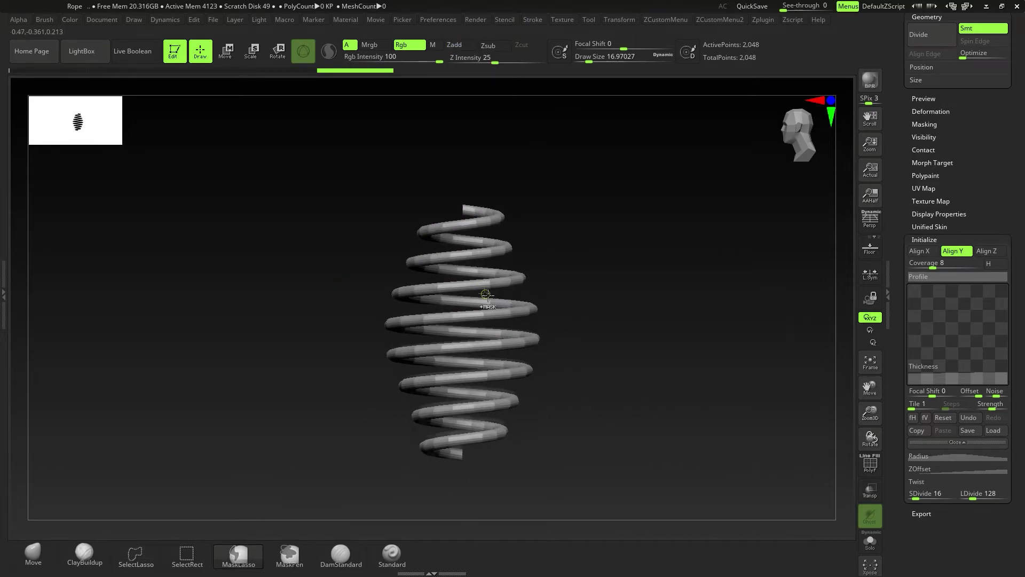
- Flatten the helix's Radius curve to a lower constant level so all coils have the same narrow radius
click(959, 455)
drag(961, 336, 962, 360)
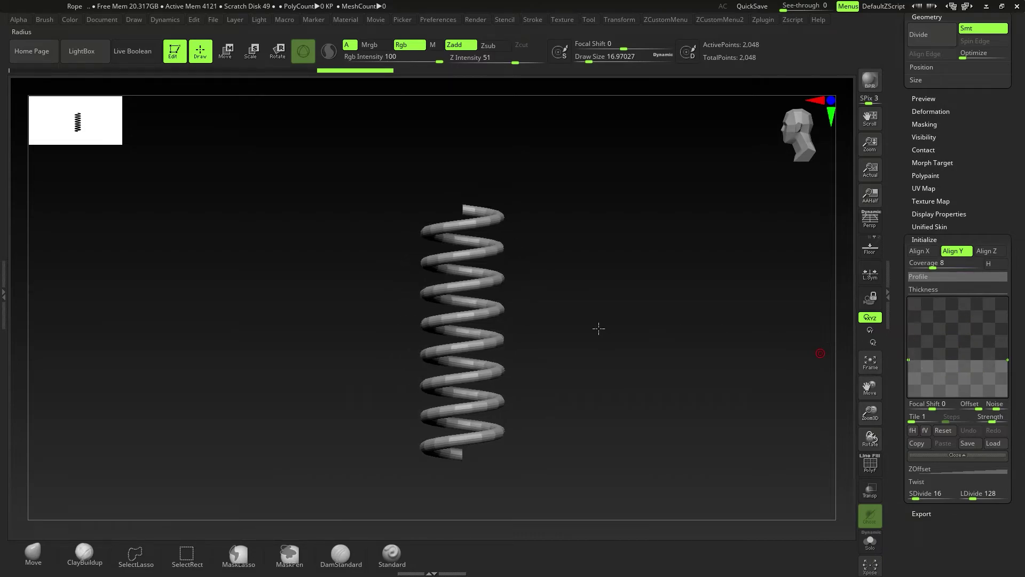
drag(597, 327, 514, 241)
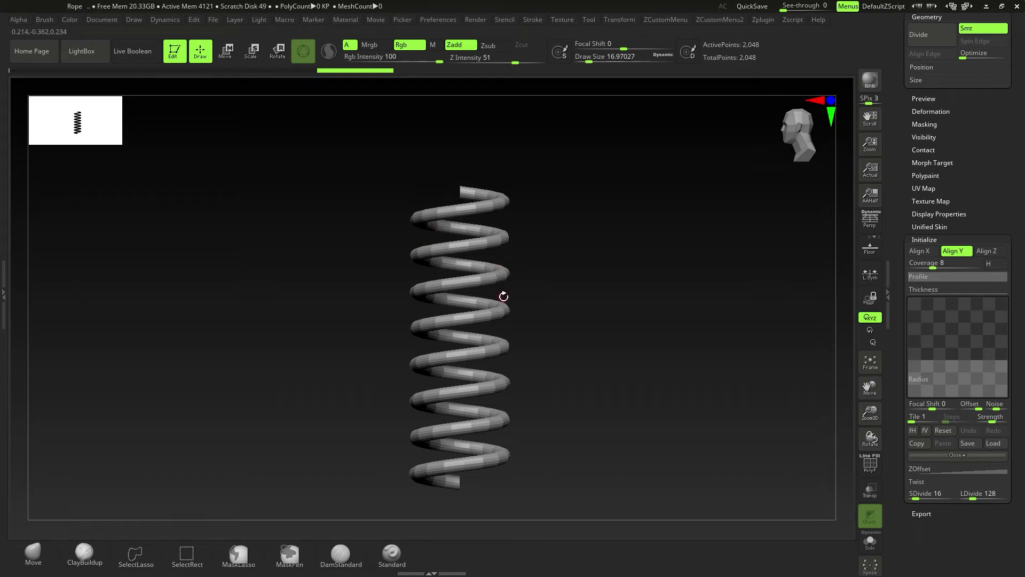
alt+right_drag(495, 241, 491, 280)
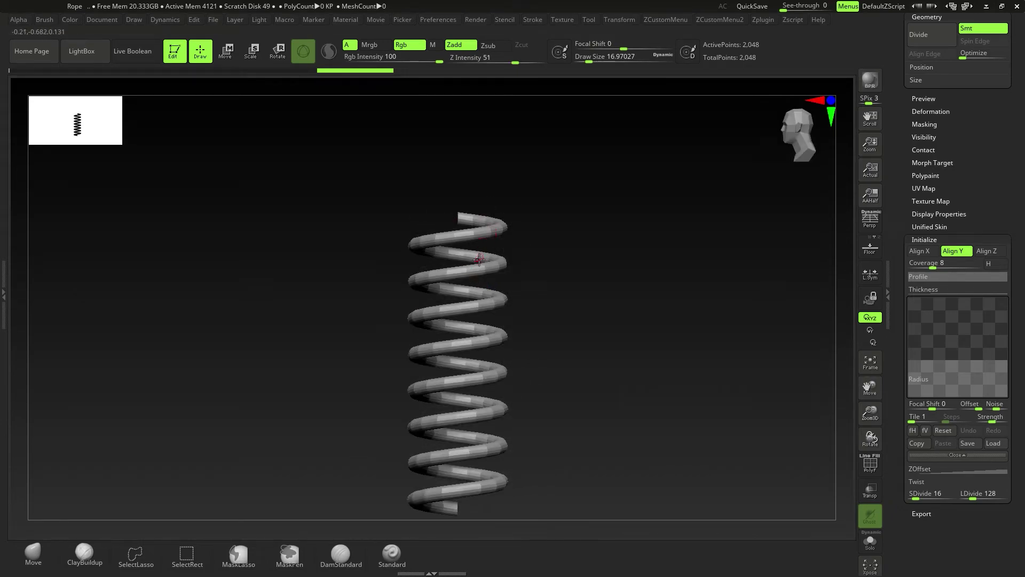
- Place the katana handle reference image beside the model and return to the Rope_Sword1_2 tool
key(shift+z)
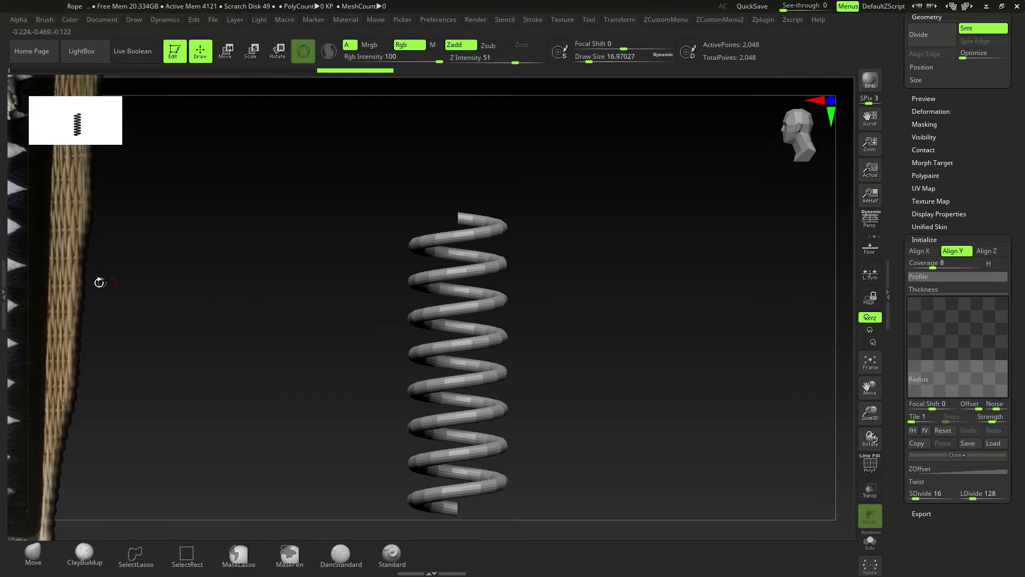
key(z)
drag(79, 280, 306, 304)
key(shift+z)
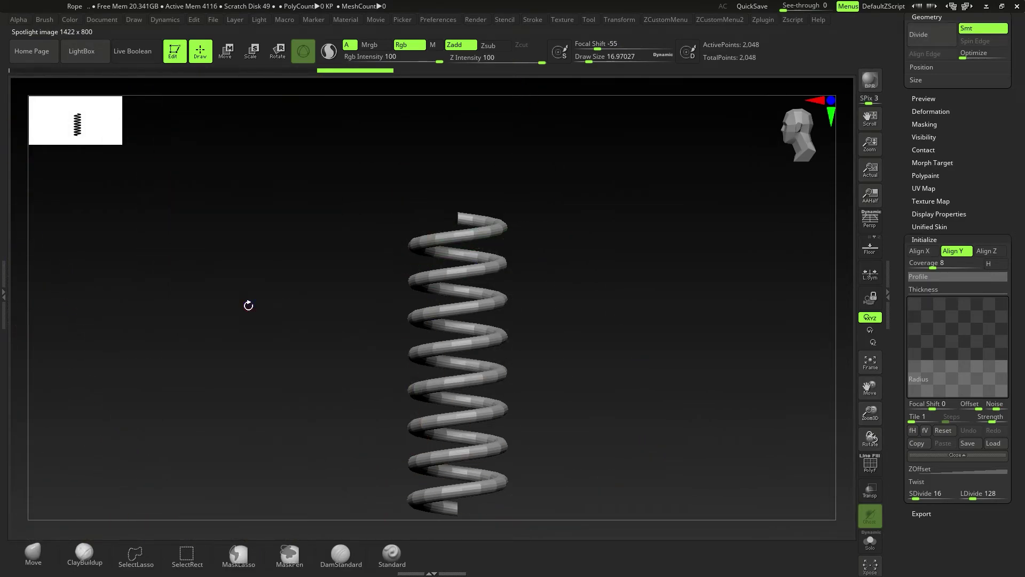
key(shift+z)
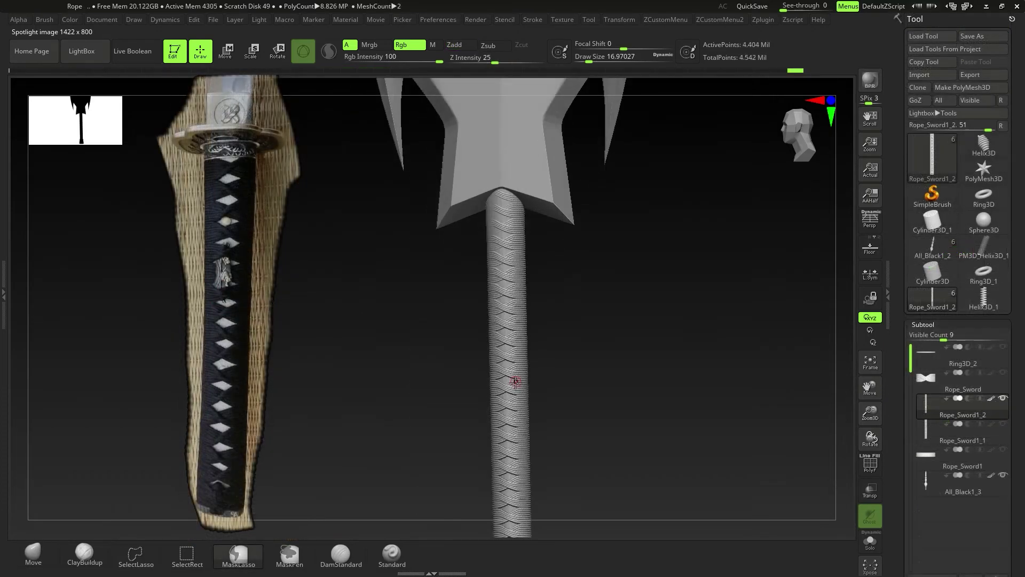
- Nudge the crossing strands of the handle wrap with the Move brush at draw size about 83, undoing a misplaced stroke
mouse_move(508, 384)
right_down()
mouse_move(527, 388)
mouse_move(518, 395)
right_up()
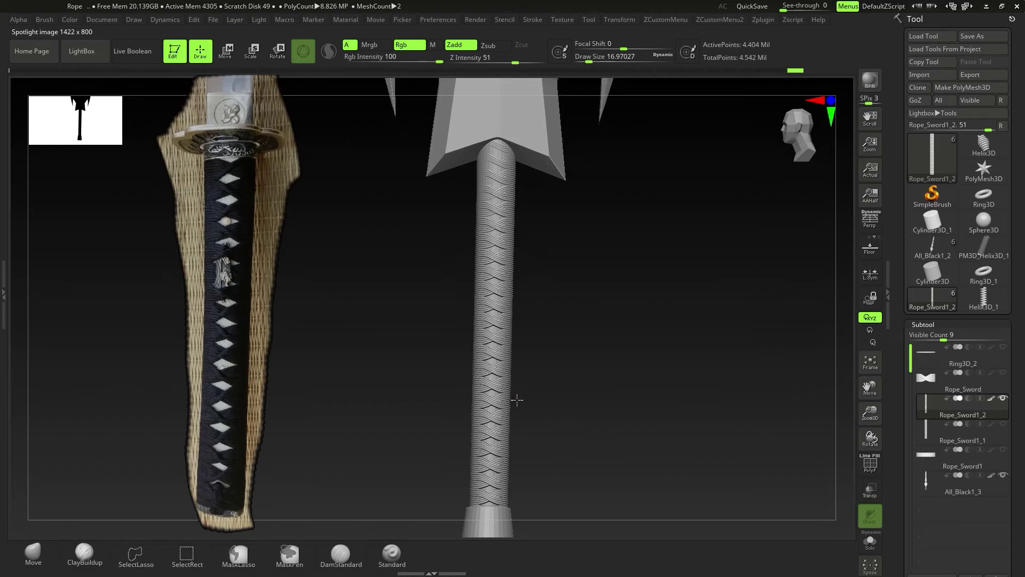
drag(516, 399, 515, 403)
shift+right_drag(516, 406, 583, 421)
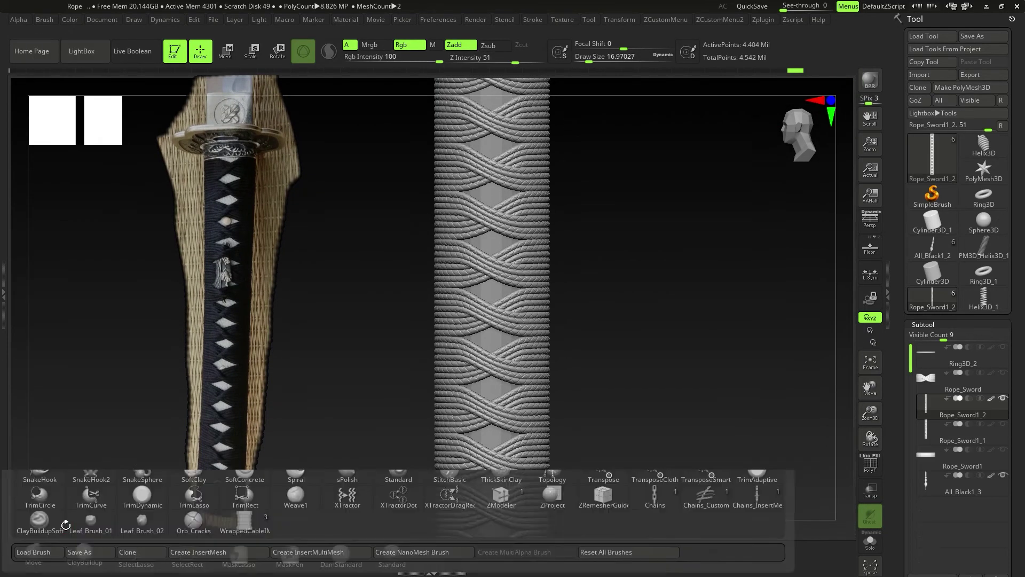
key(b)
key(m)
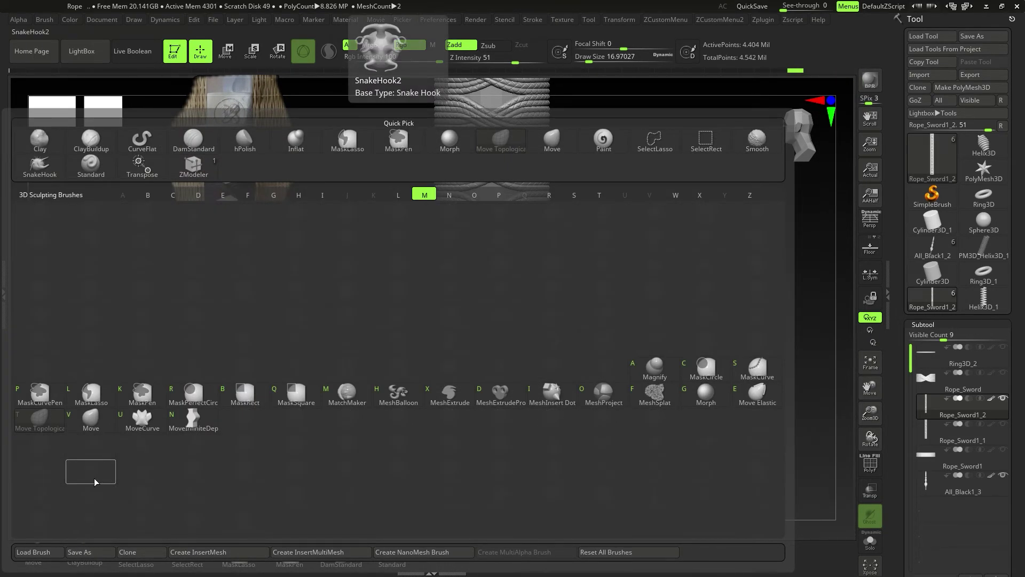
key(v)
key(s)
drag(498, 391, 517, 391)
ctrl+right_drag(507, 406, 496, 429)
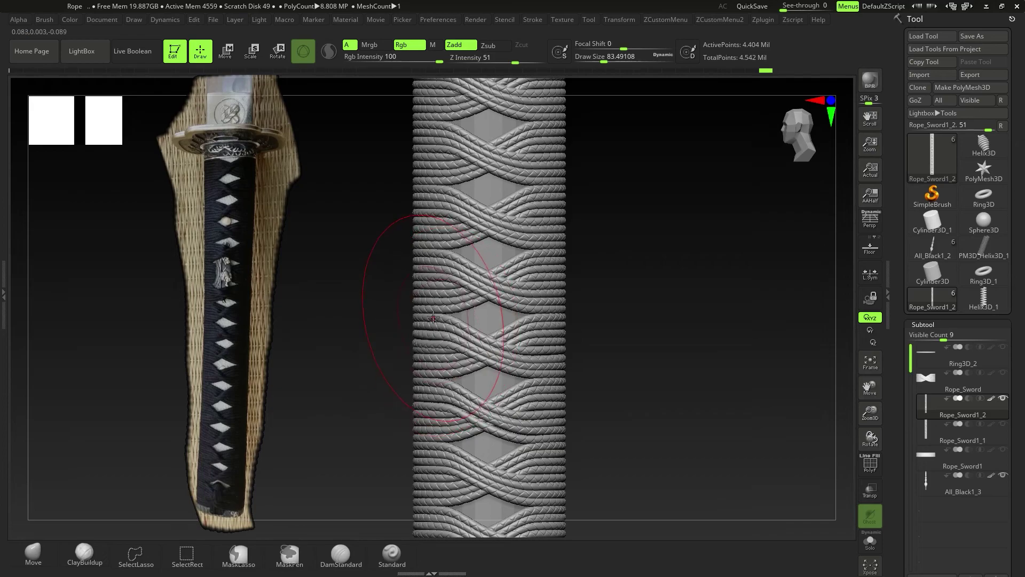
key(ctrl+z)
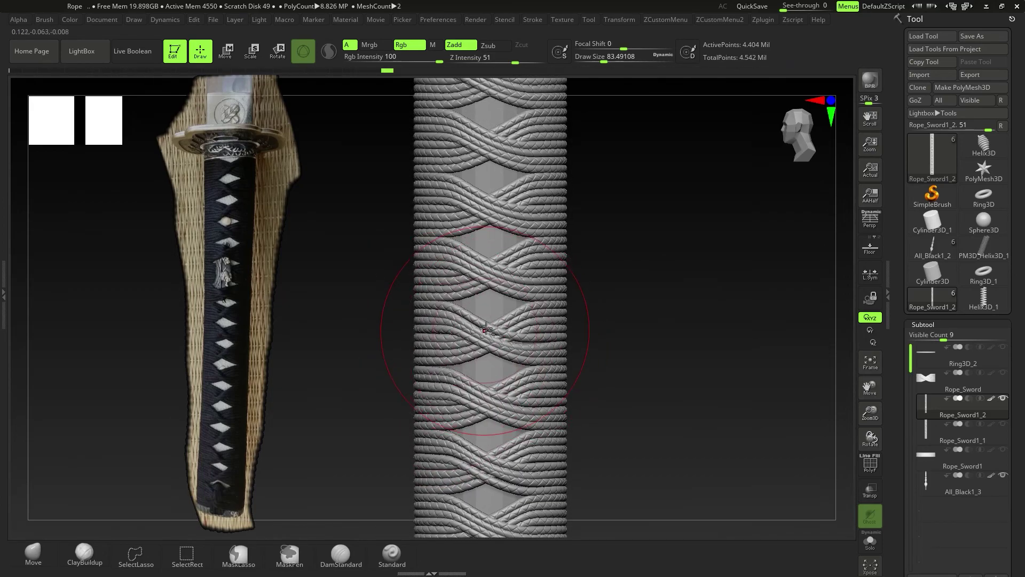
drag(493, 339, 497, 332)
mouse_move(419, 368)
ctrl+right_down()
mouse_move(418, 343)
mouse_move(508, 389)
mouse_move(510, 348)
ctrl+right_up()
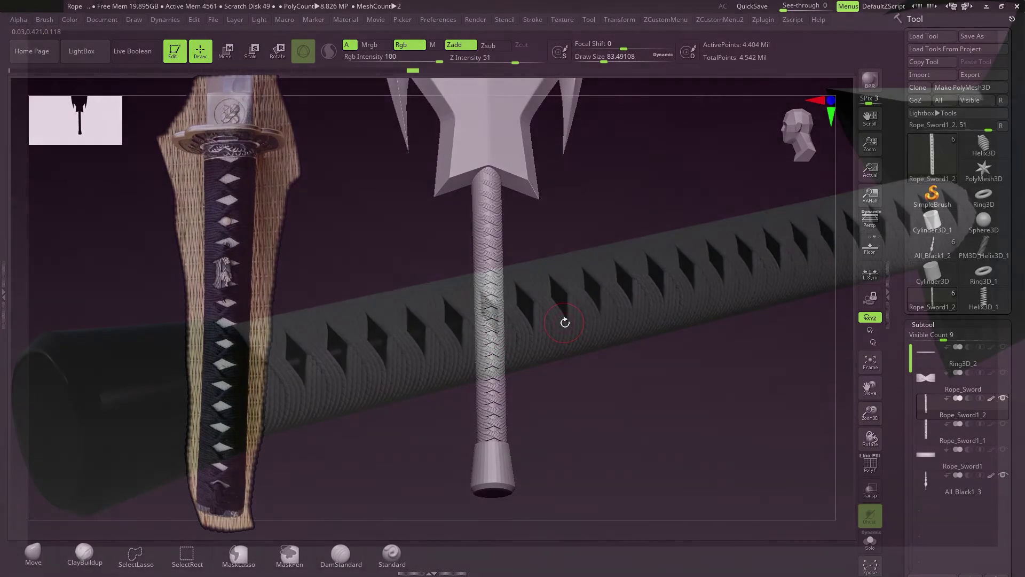